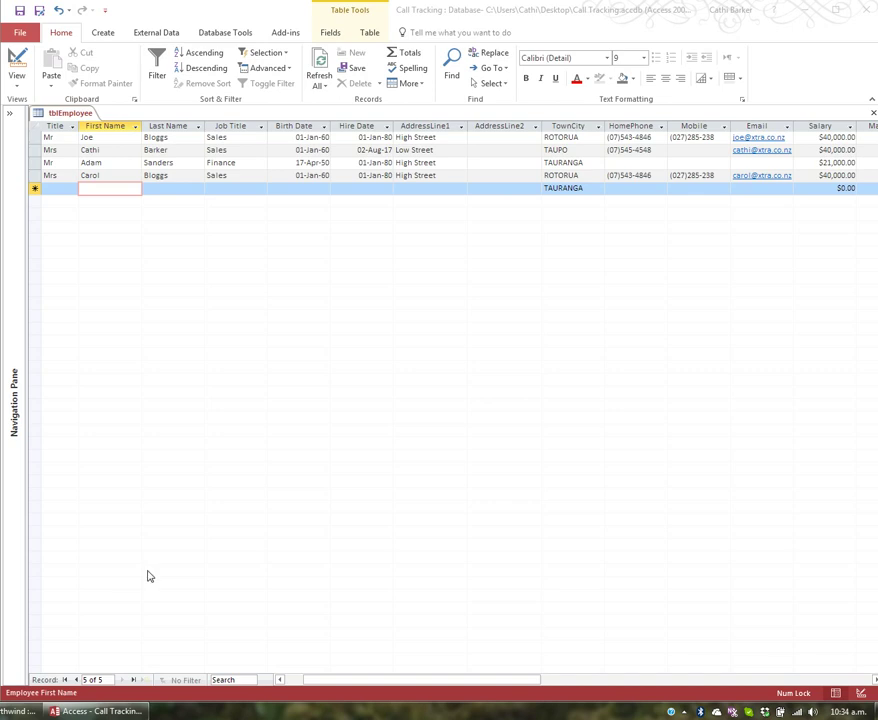
- Close the tblEmployee table and save the changes to its layout
click(873, 116)
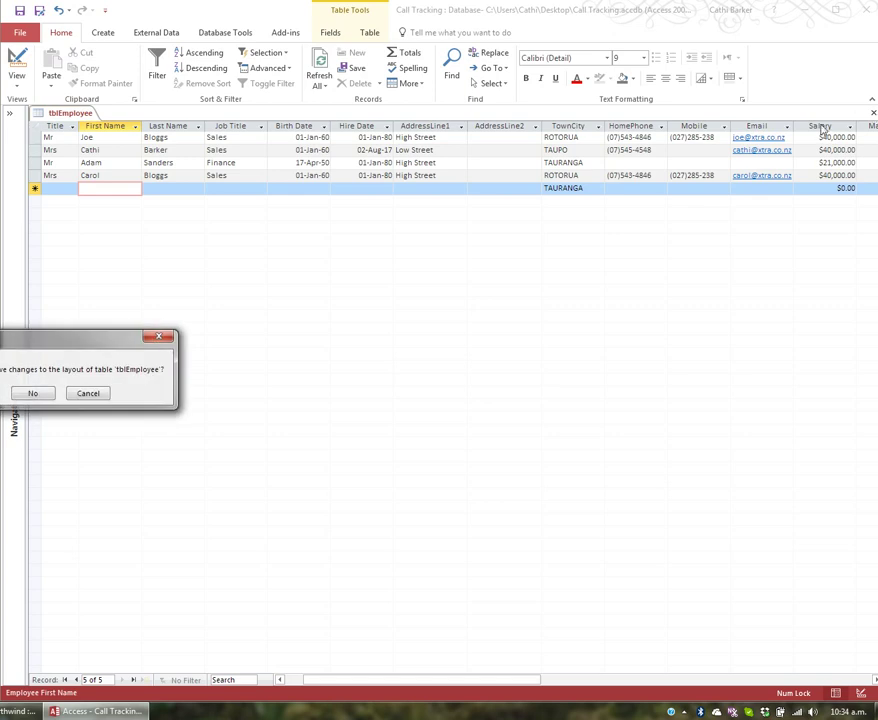
drag(110, 347, 261, 344)
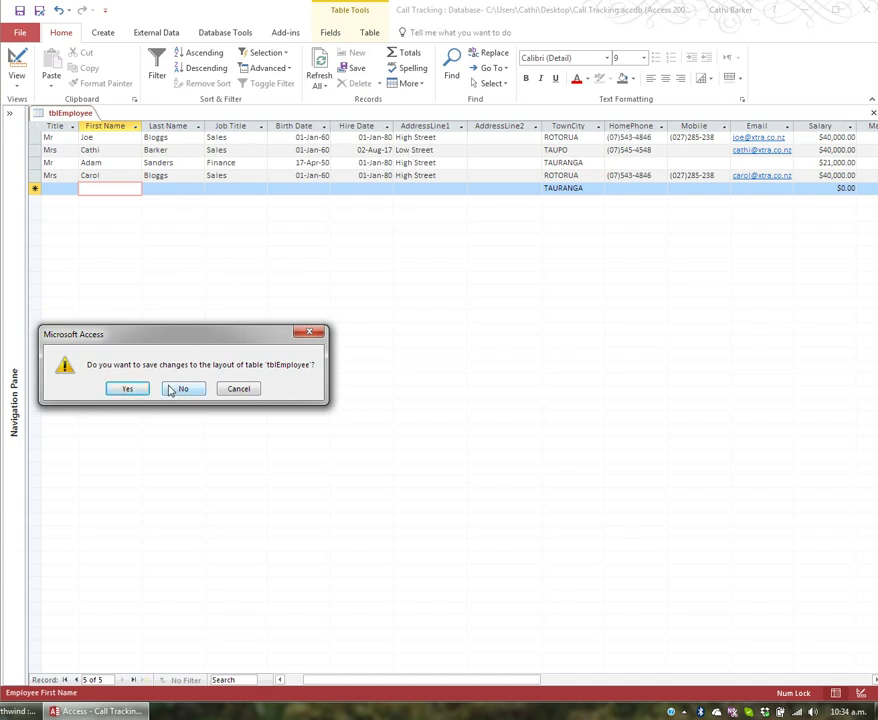
click(129, 389)
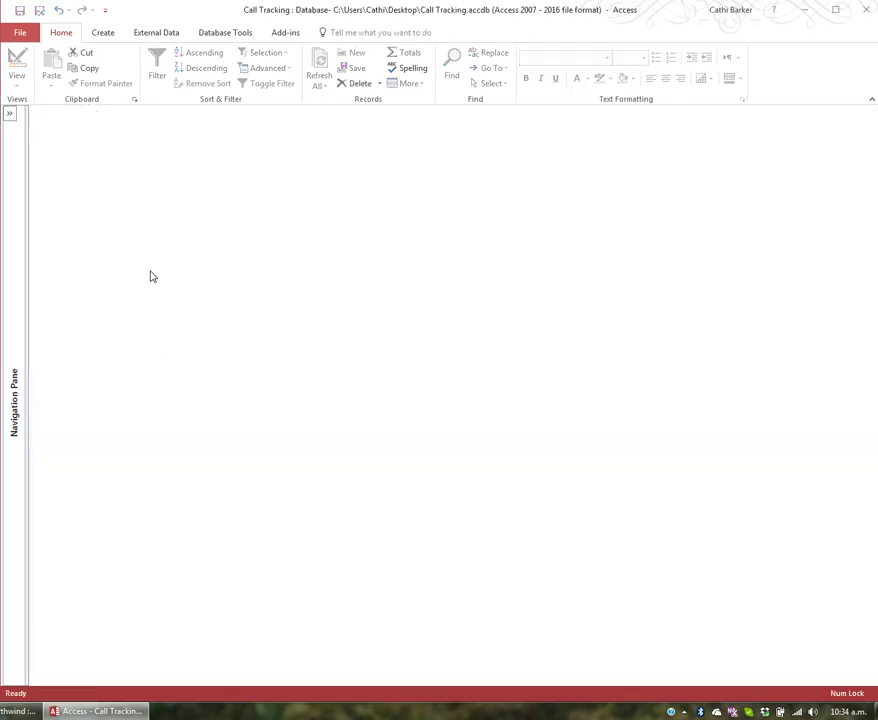
- Expand the list of database objects and create a new table in Design View
click(11, 115)
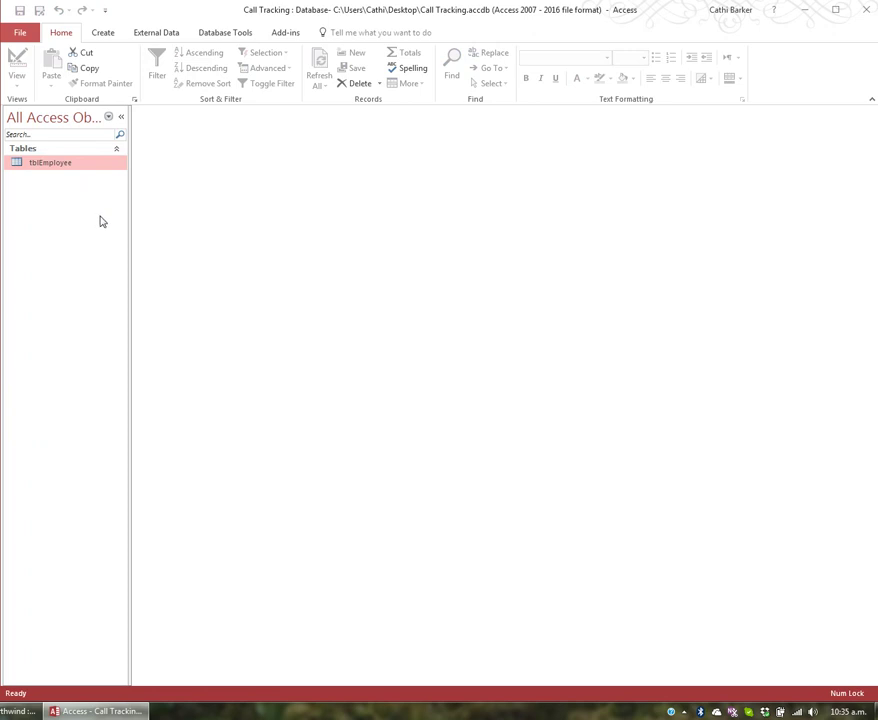
click(108, 35)
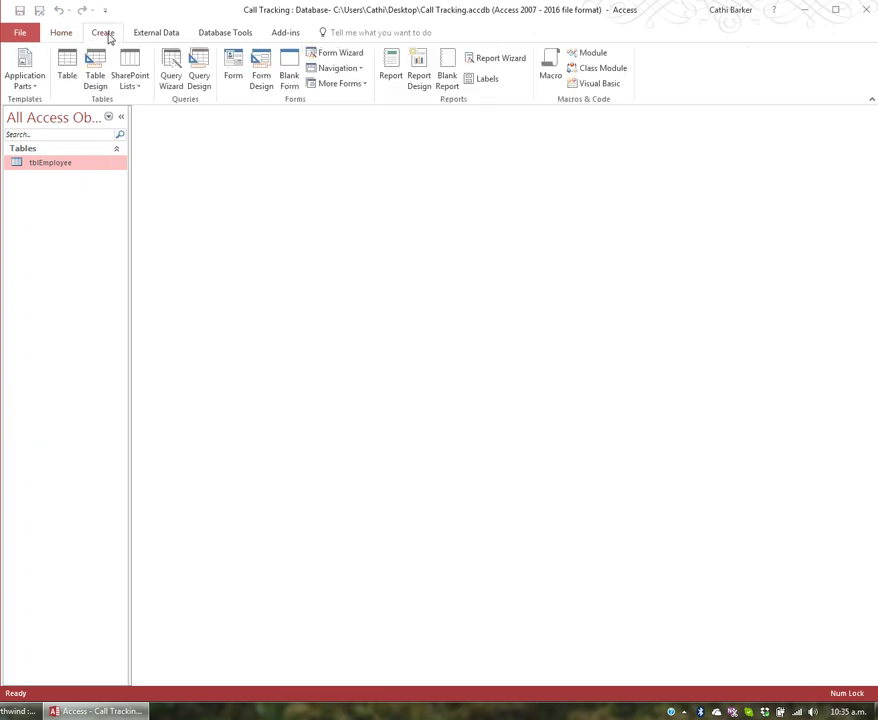
click(95, 78)
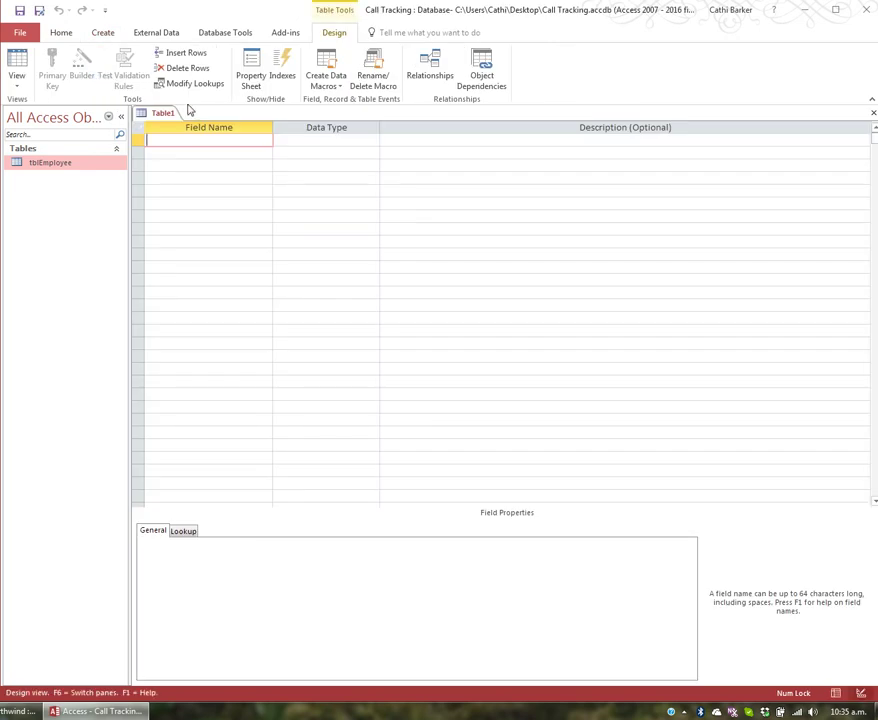
- Add the fields CallID and Subject to the new table
text(CallId)
key(BackSpace)
key(BackSpace)
text(ID)
key(Down)
text(Subject)
key(Down)
- Add a CallDate field below Subject
text(Calld)
key(BackSpace)
text(Date)
key(Left)
key(Left)
key(Left)
key(Left)
key(shift+Left)
key(shift+Left)
key(shift+Left)
key(shift+Left)
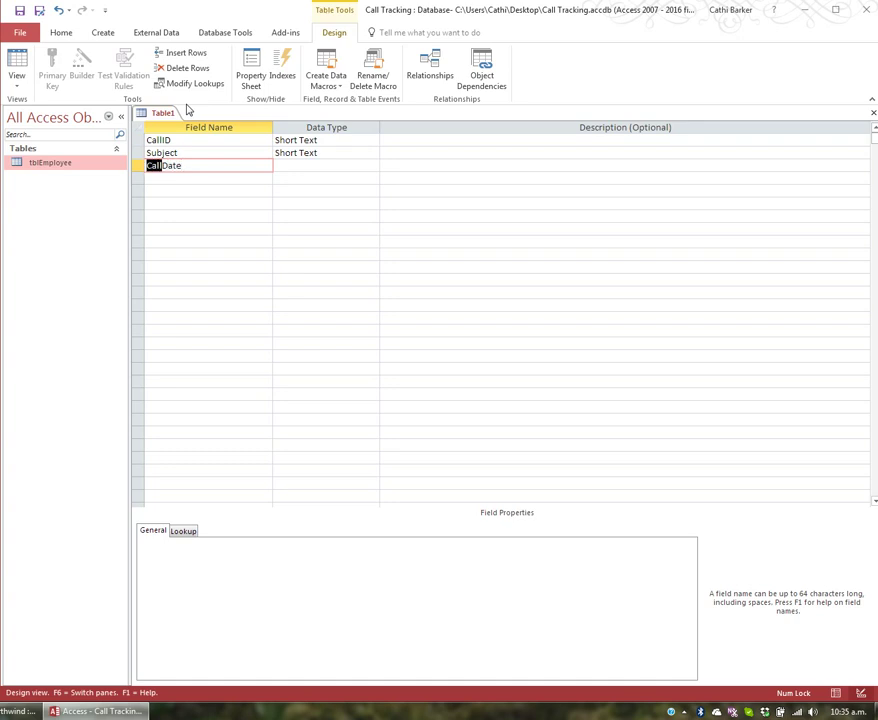
key(Down)
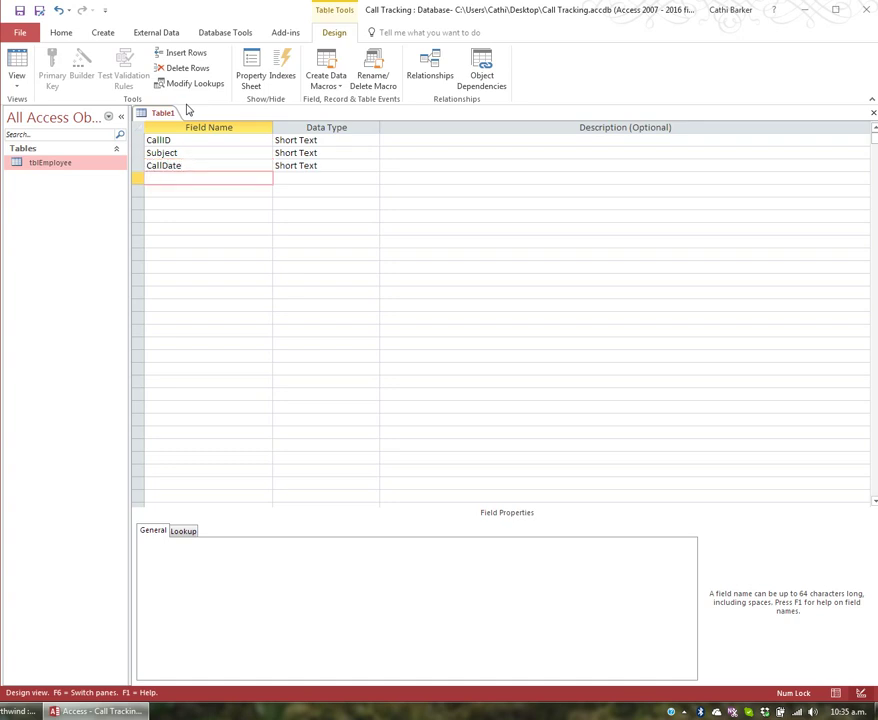
- Add the fields CallTime and CallType below CallDate
text(CallTime)
key(Down)
text(Call)
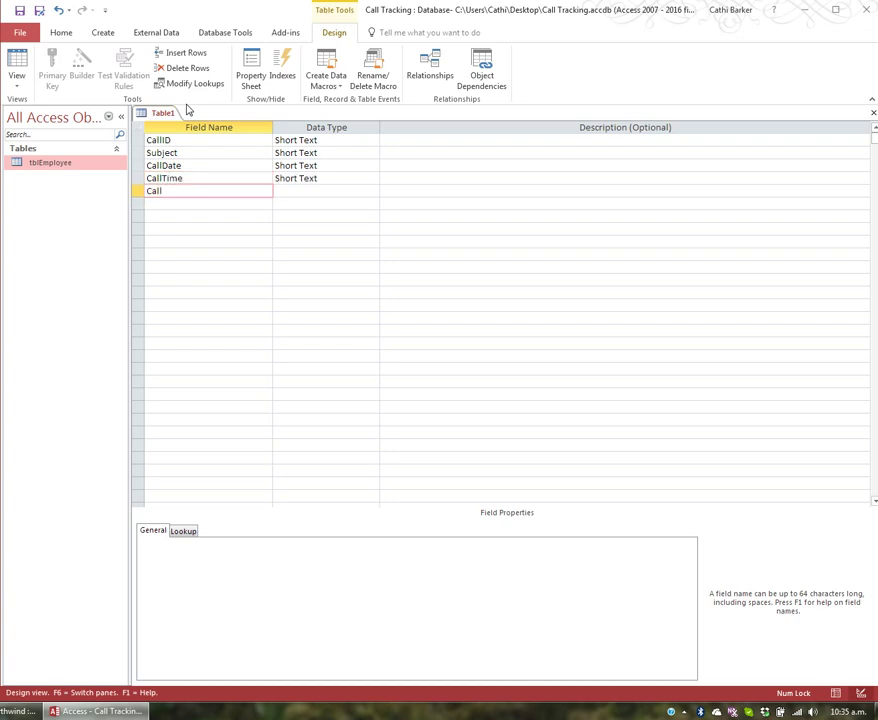
text(Tyu)
key(BackSpace)
text(pe)
key(Down)
- Add the fields EmployeeID and CustomerID at the end of the field list
text(Emp)
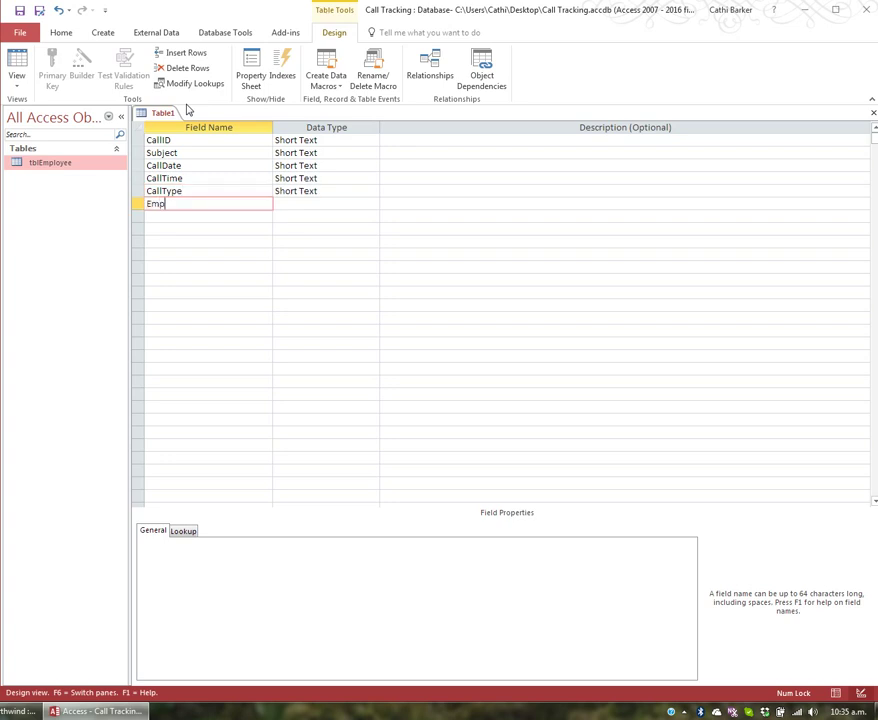
text(loyeeID)
key(Down)
text(CustomerID)
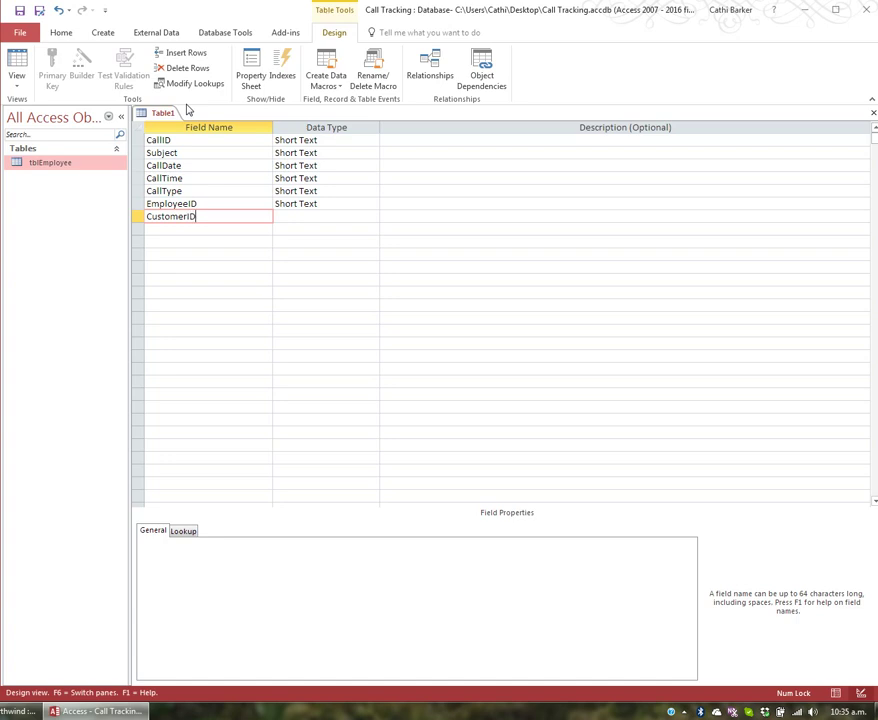
- Set the data type of the CallID field to AutoNumber
key(Up)
key(Up)
key(Up)
key(Up)
key(Up)
key(Up)
key(Tab)
text(a)
- Set the data type of both the CallDate and CallTime fields to Date/Time
key(Down)
key(Down)
key(Down)
key(Up)
text(d)
key(Down)
text(d)
key(Down)
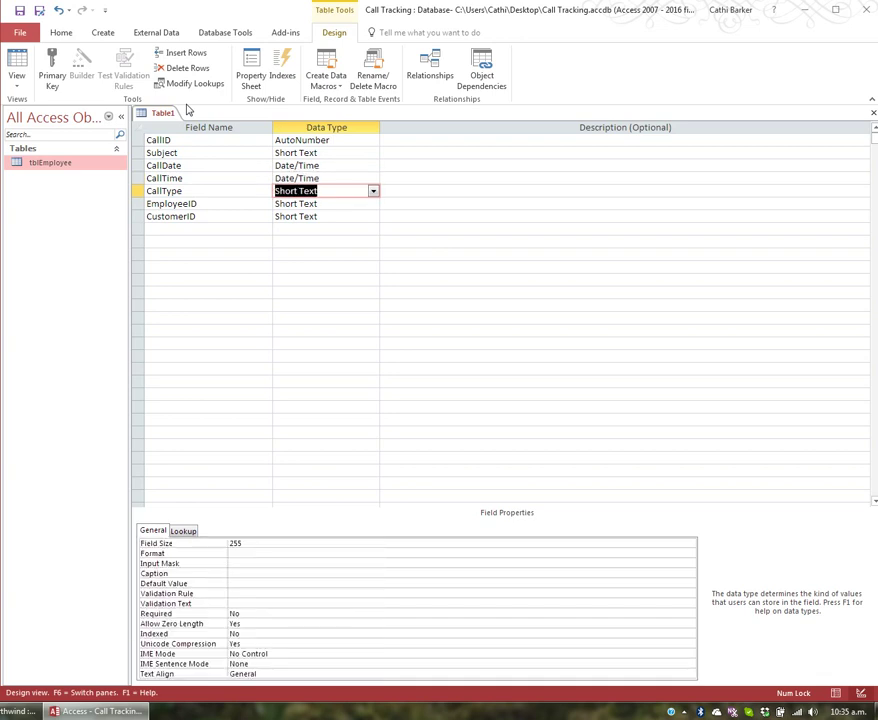
- Make CallID the primary key of the table
key(Up)
key(Up)
key(Up)
key(Up)
key(Tab)
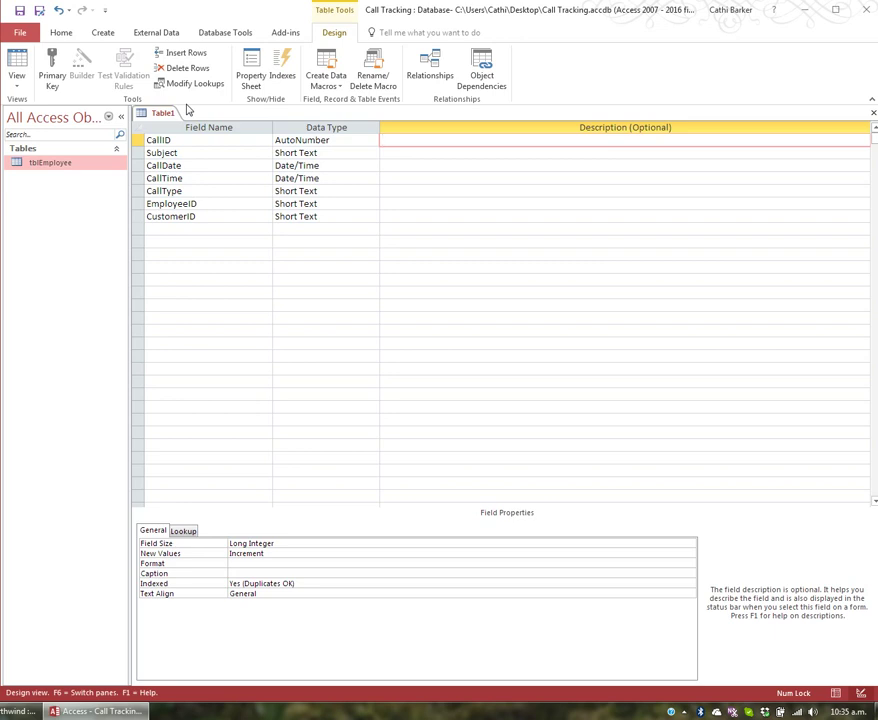
click(58, 79)
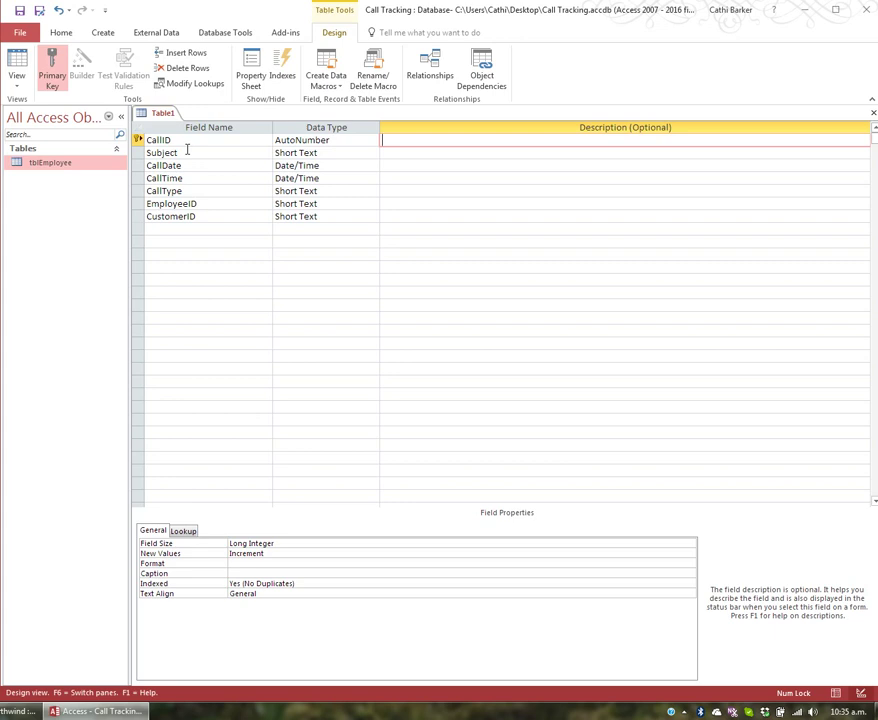
- Save the new table under the name tblCall
key(ctrl+s)
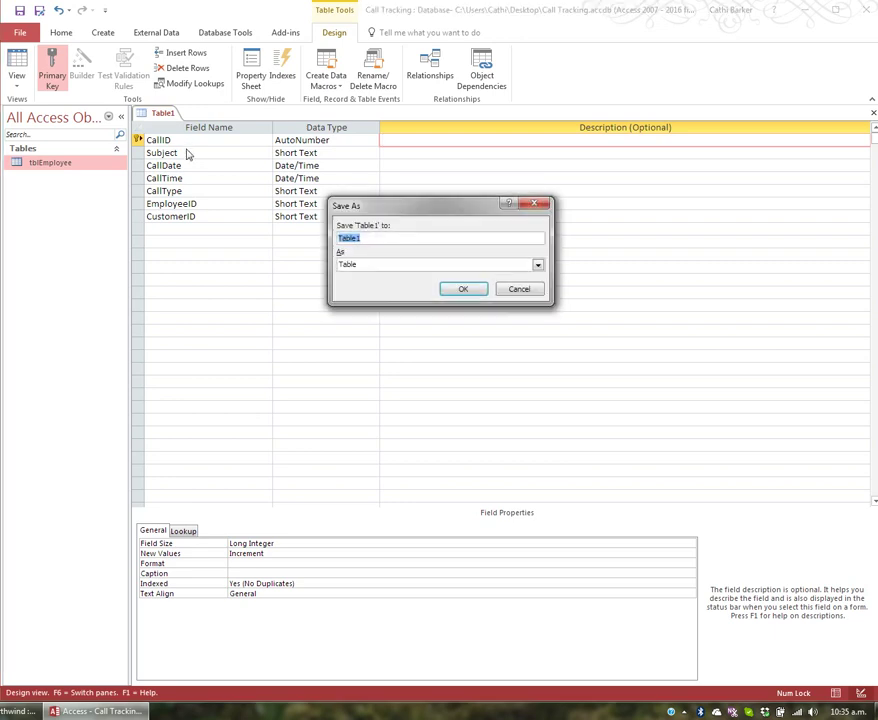
text(tblCall)
key(Return)
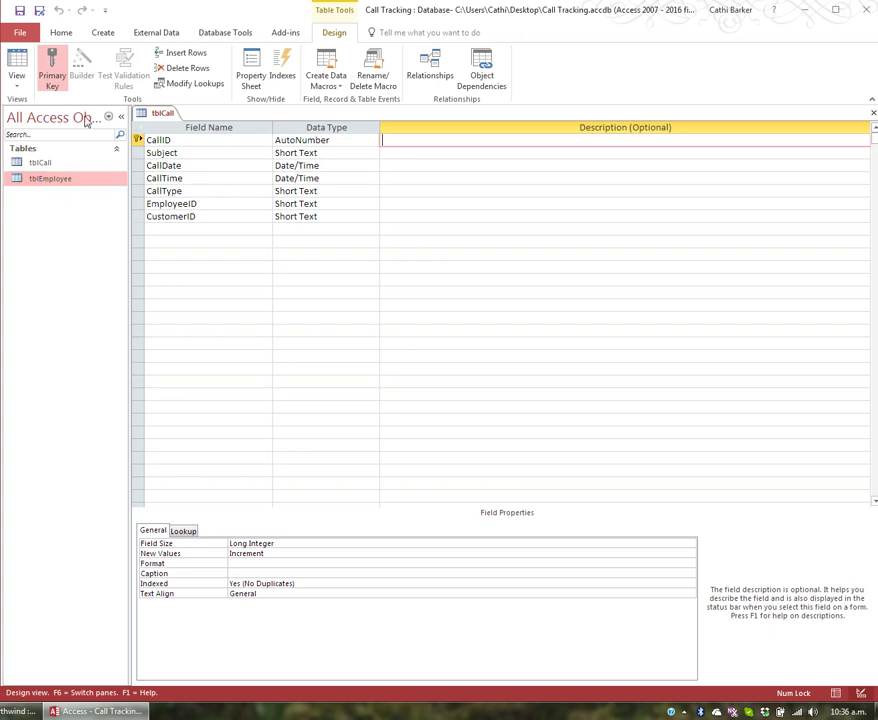
- Show tblCall in Datasheet View and go through its empty fields, ending at Subject
click(18, 63)
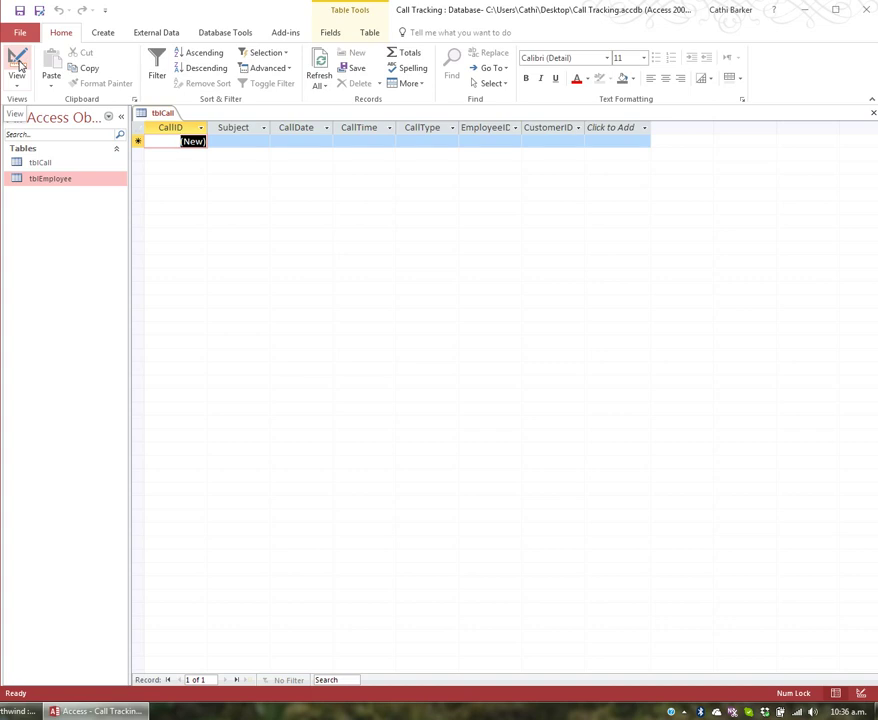
key(Tab)
key(Tab)
key(Tab)
key(Tab)
key(Tab)
key(Tab)
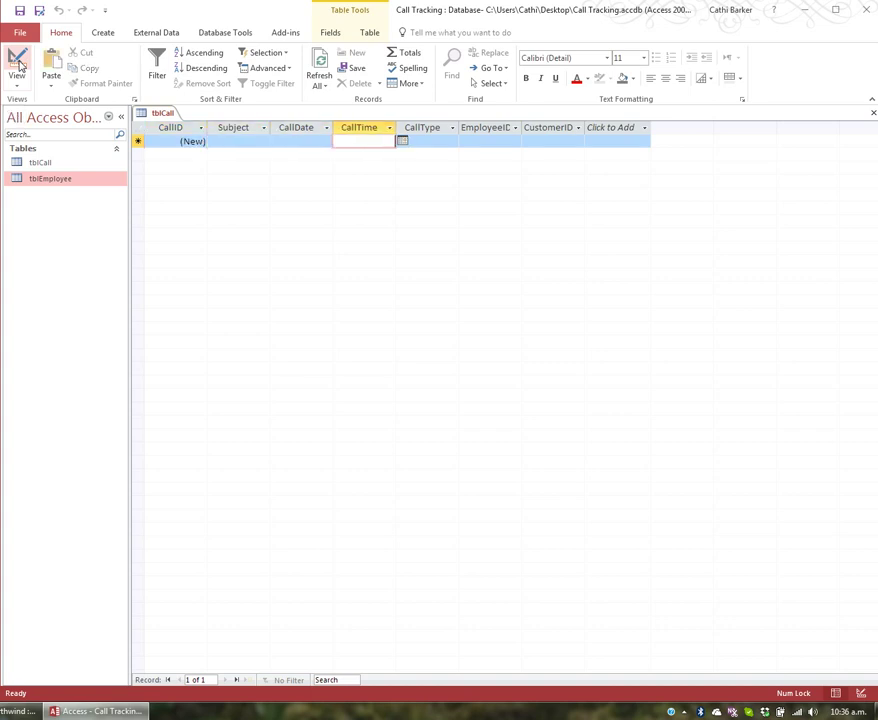
key(shift+Tab)
key(shift+Tab)
key(shift+Tab)
key(shift+Tab)
key(shift+Tab)
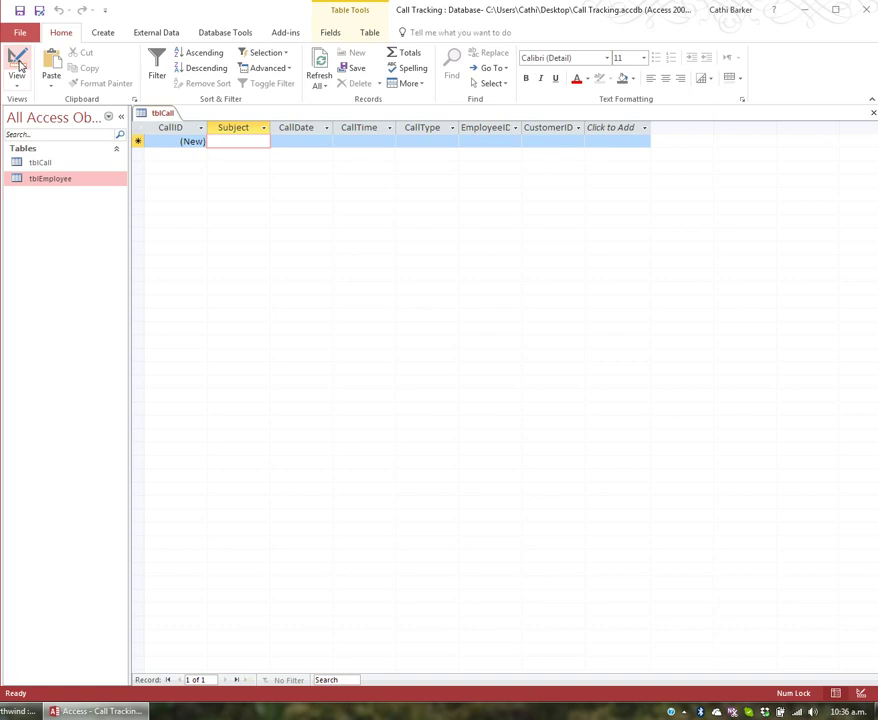
- Return to Design View, start the Lookup Wizard for the Subject field and choose to type in the lookup values
click(17, 62)
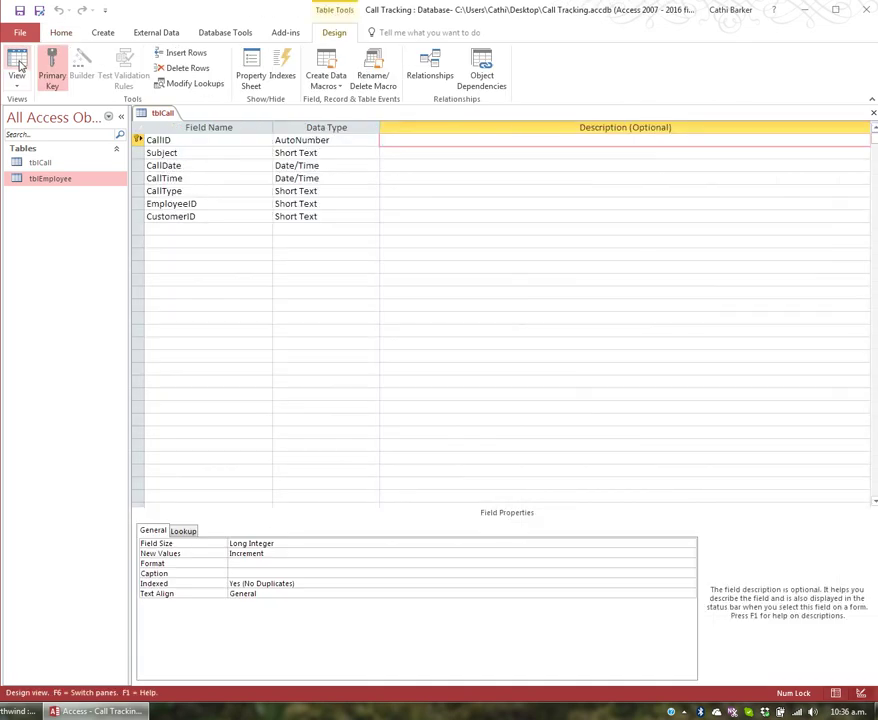
key(Left)
key(Down)
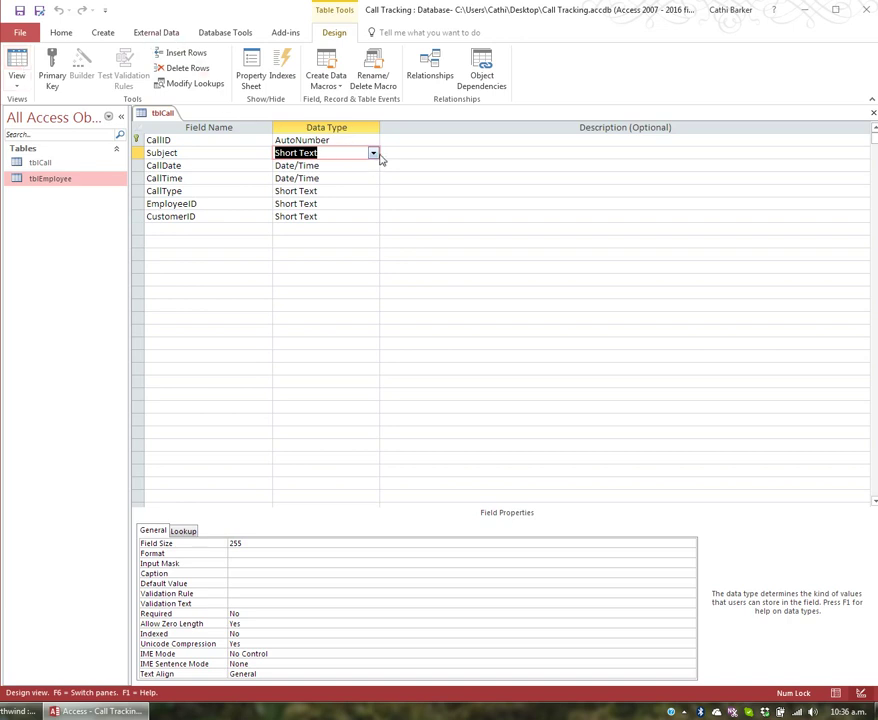
click(373, 153)
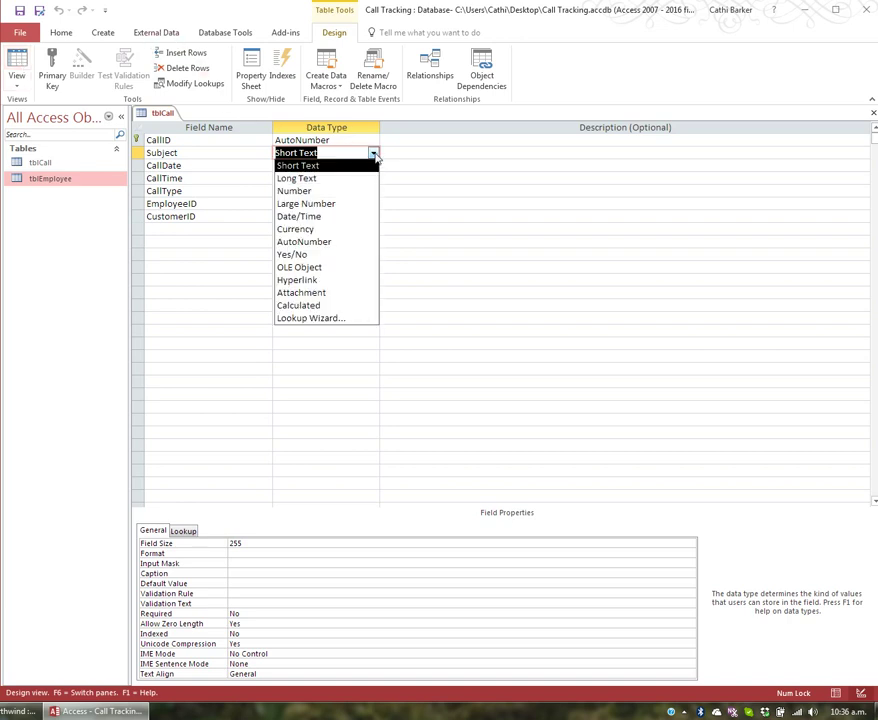
click(344, 318)
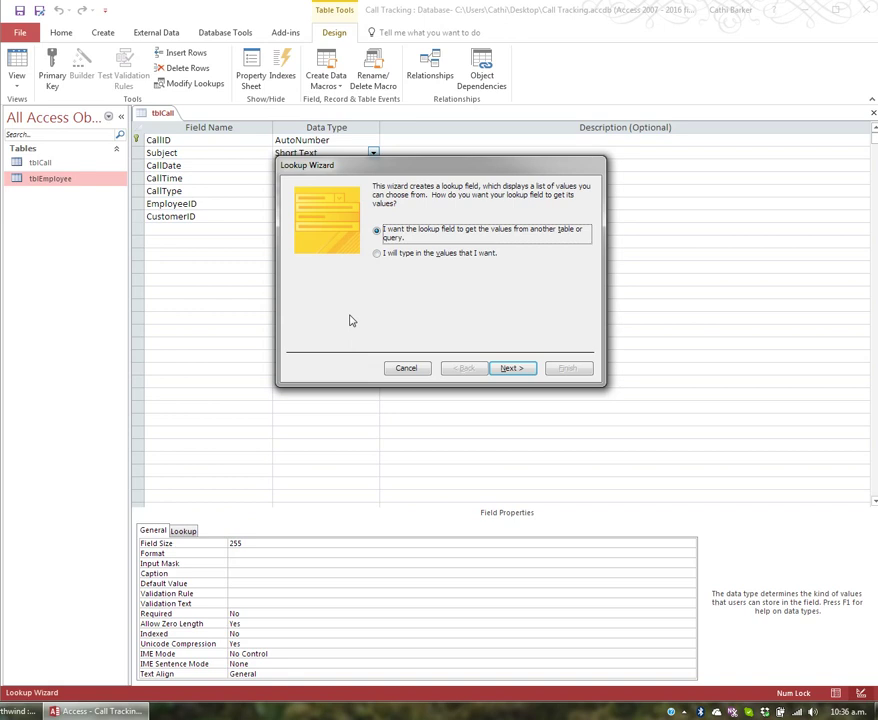
click(405, 256)
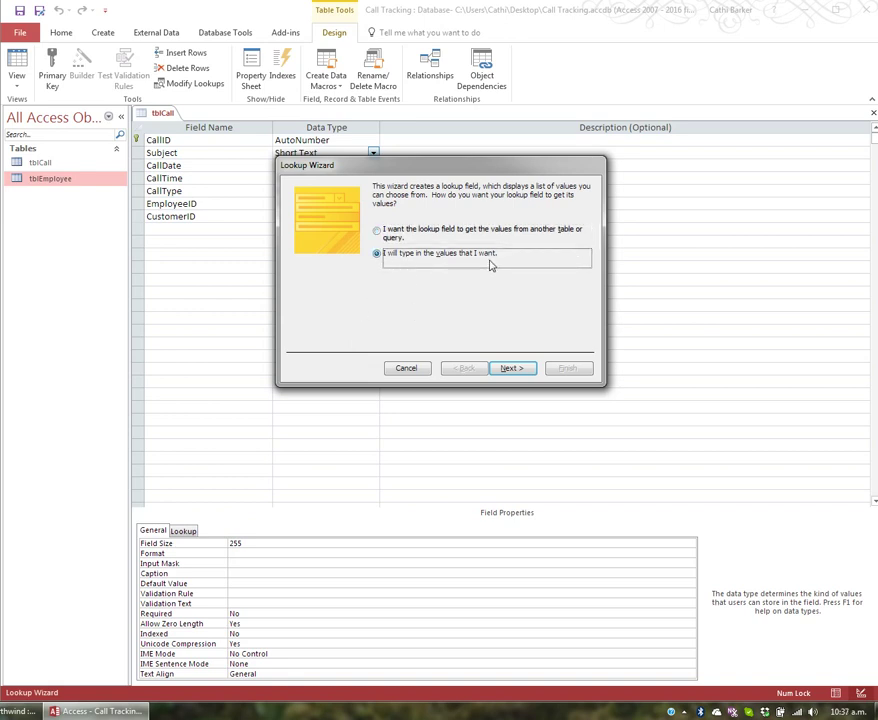
click(518, 370)
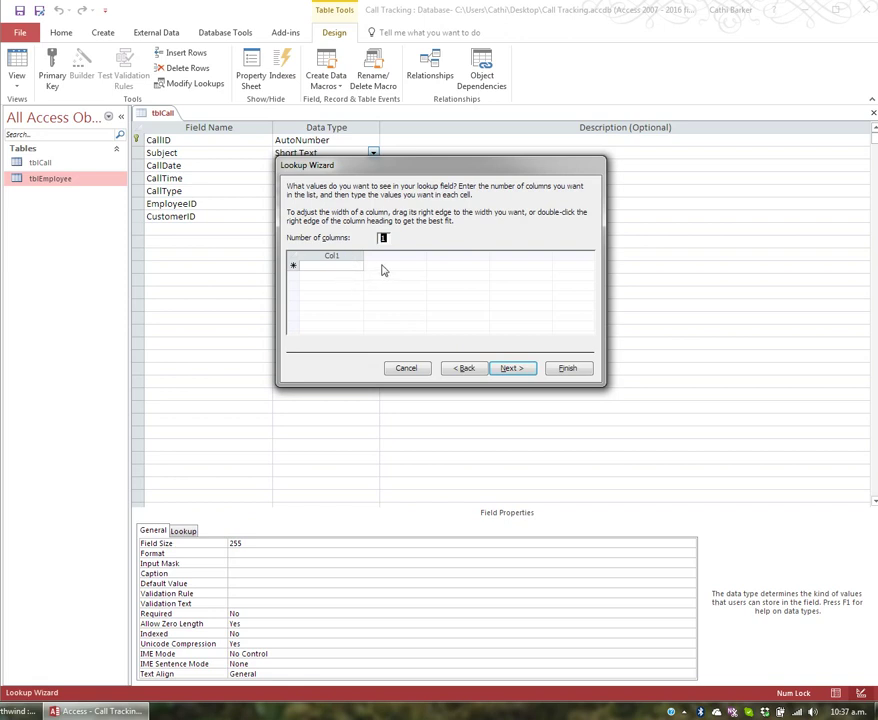
- Try 2 and 3 as the number of columns in the lookup list, and set it back to 1
text(2)
key(Tab)
double_click(382, 237)
text(3)
key(Tab)
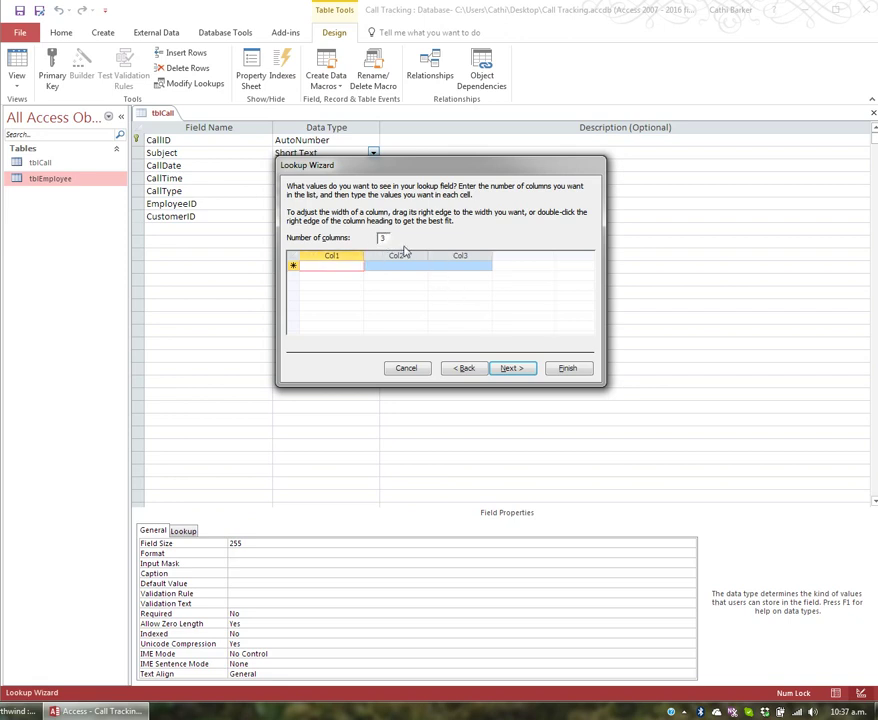
text(1)
key(Tab)
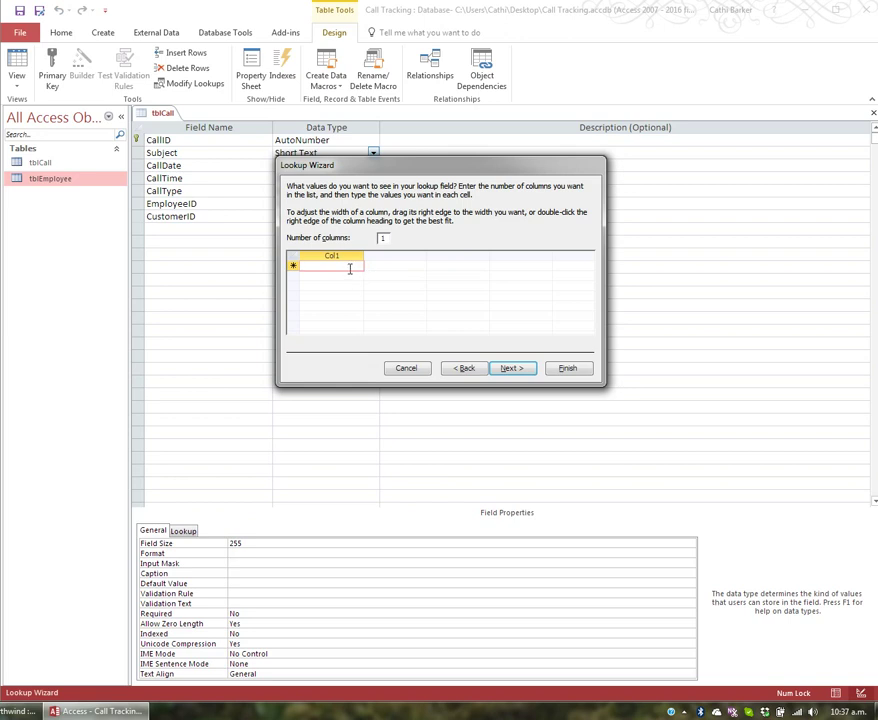
- Enter Contract, Meeting and Support as the values of the Subject lookup list
text(Contract)
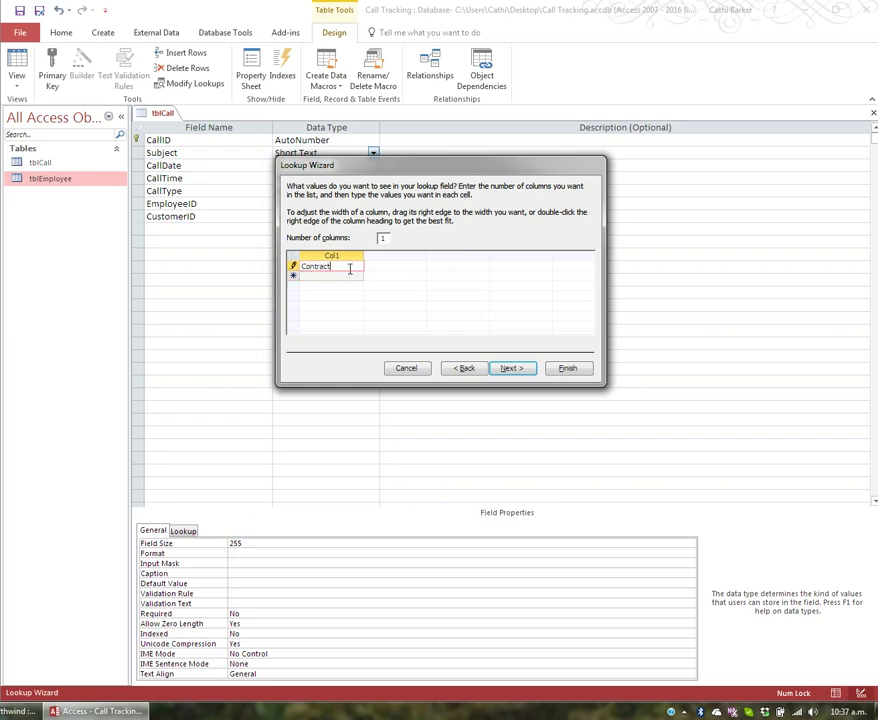
key(Return)
text(Meeting)
key(Return)
text(Support)
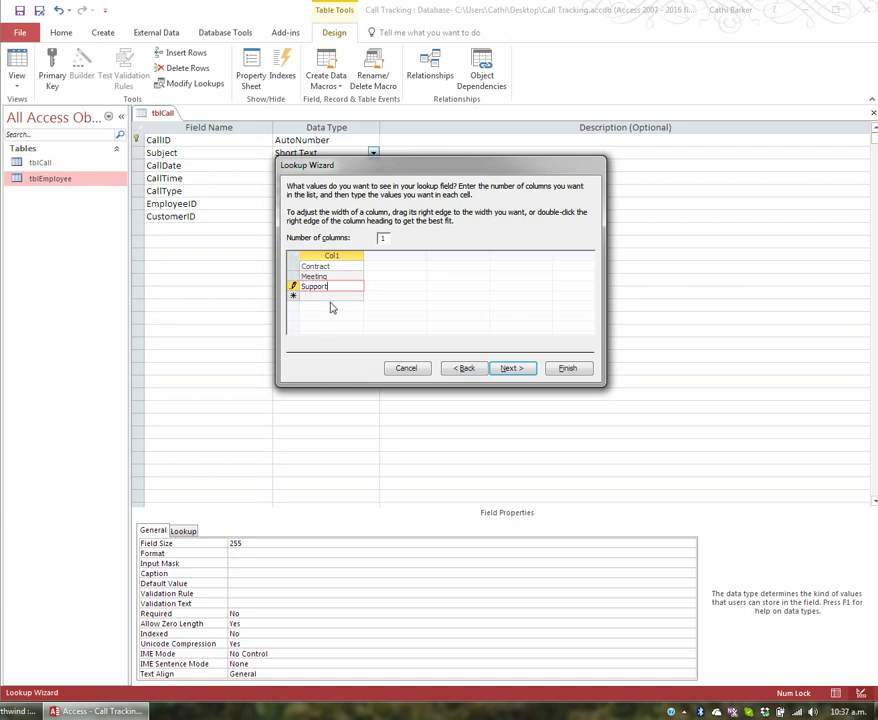
- Keep Subject as the lookup label, turn on Limit To List and finish the Lookup Wizard
click(513, 369)
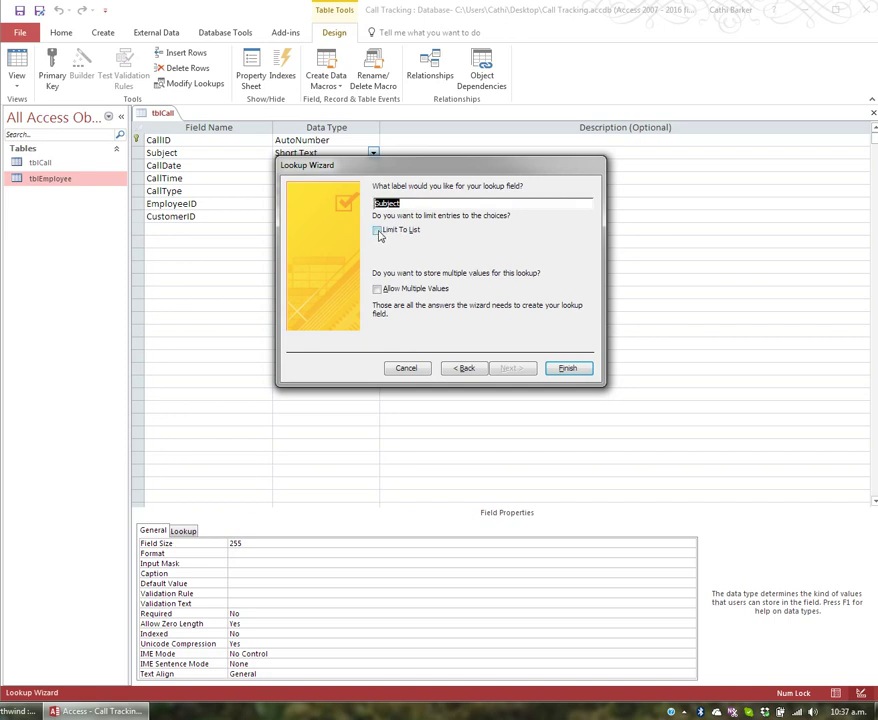
click(378, 232)
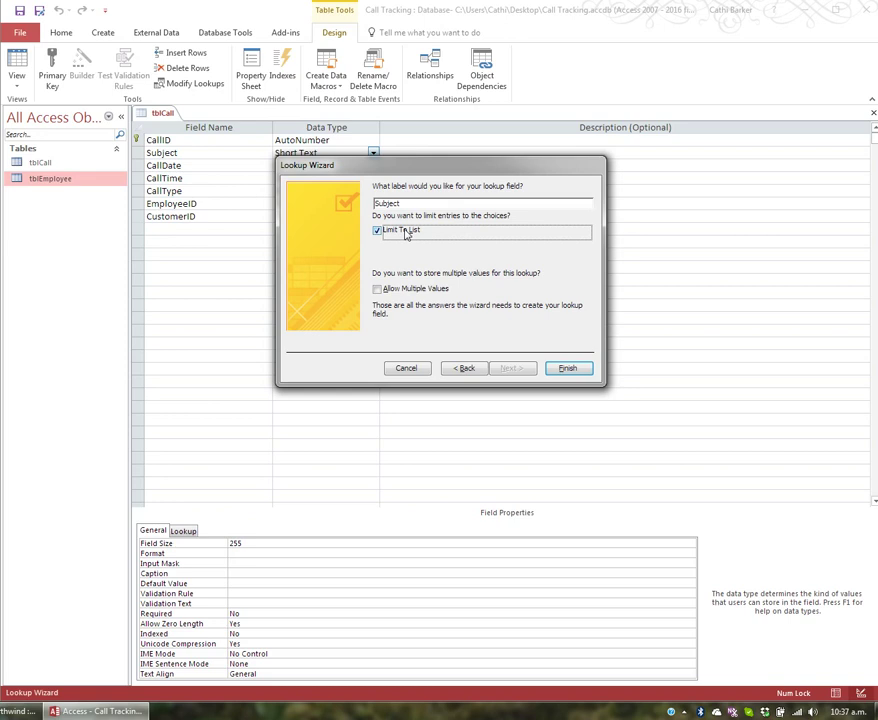
click(572, 369)
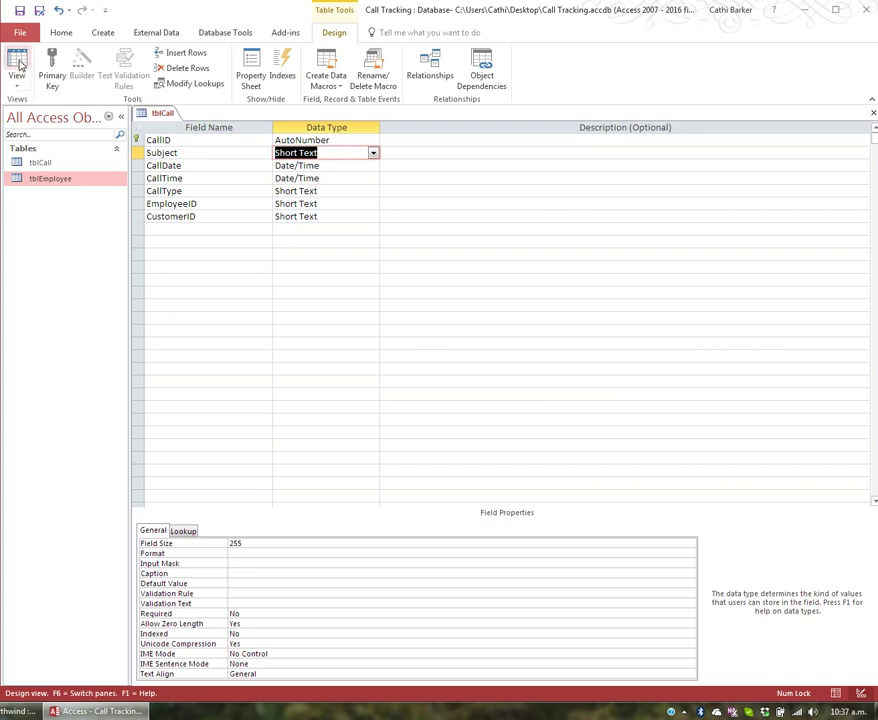
- Switch tblCall to Datasheet View, saving the table, and go to the Subject field of the new record
click(19, 65)
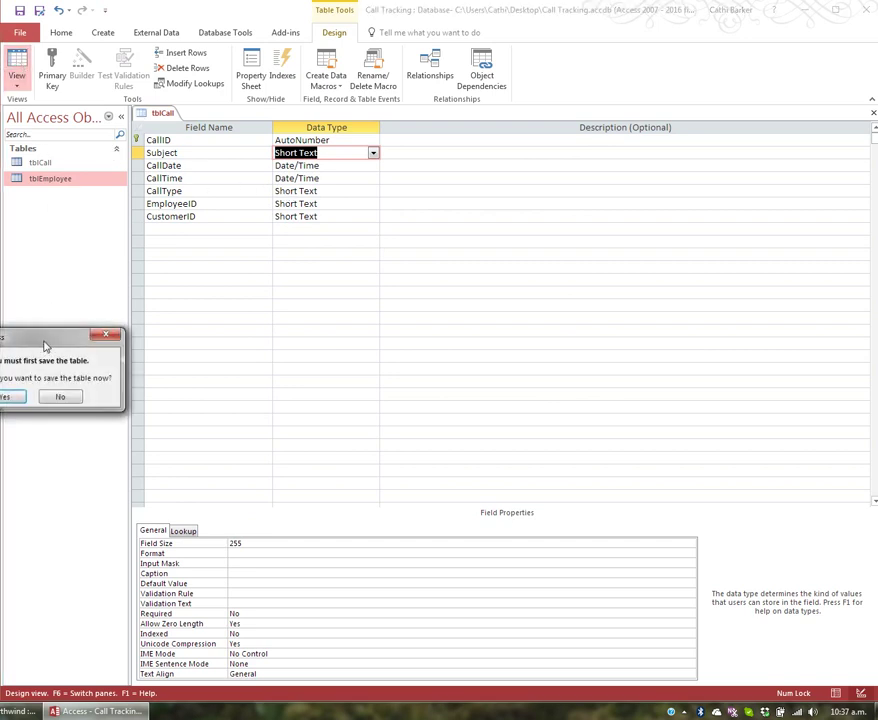
drag(45, 343, 333, 358)
click(291, 409)
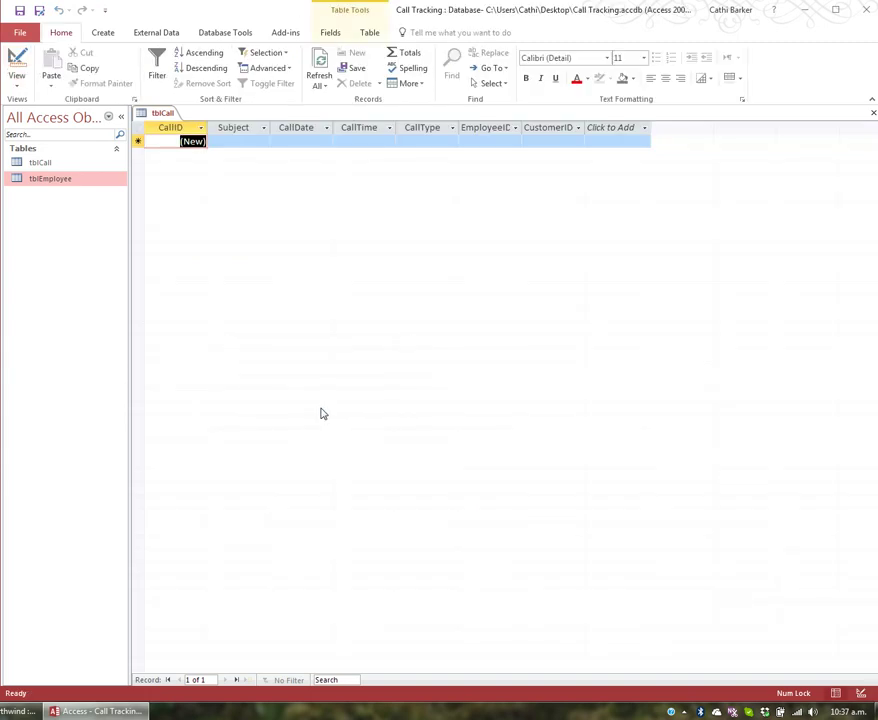
key(Tab)
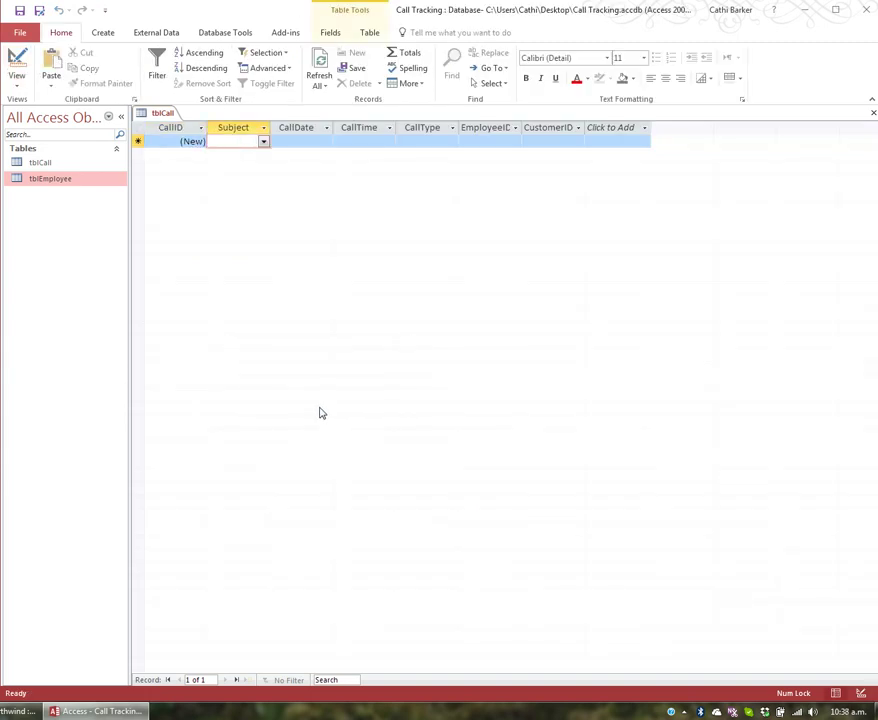
- Check the Subject list in the new record, and show the Subject field's lookup properties in Design View
click(265, 143)
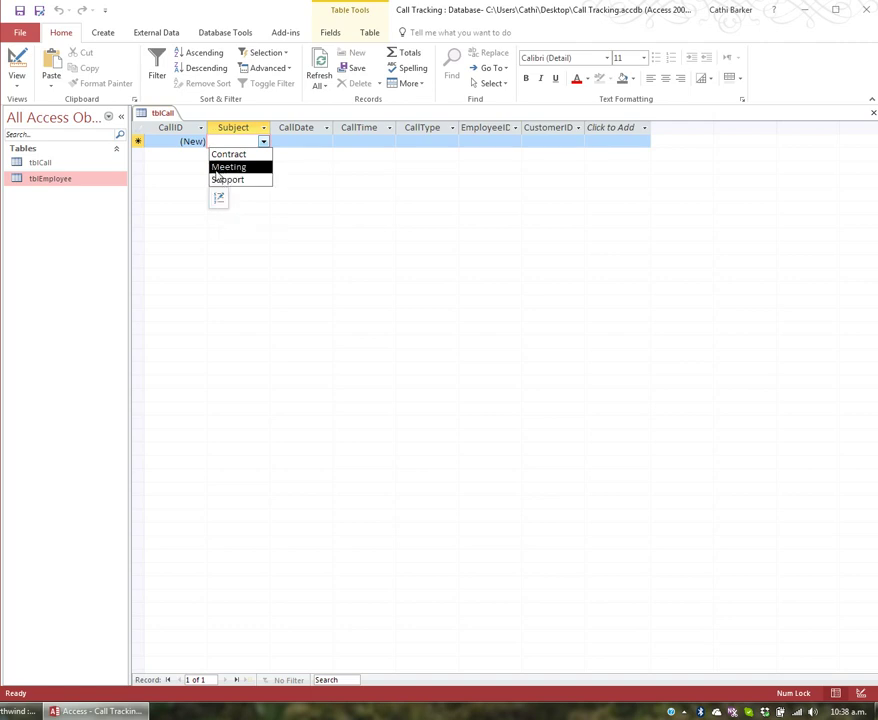
click(16, 63)
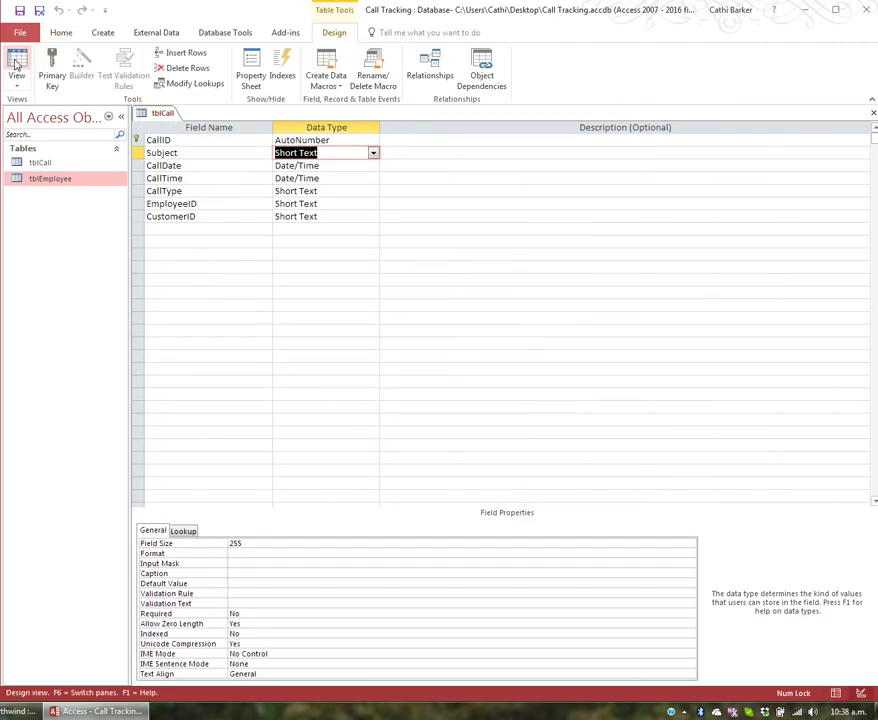
click(188, 155)
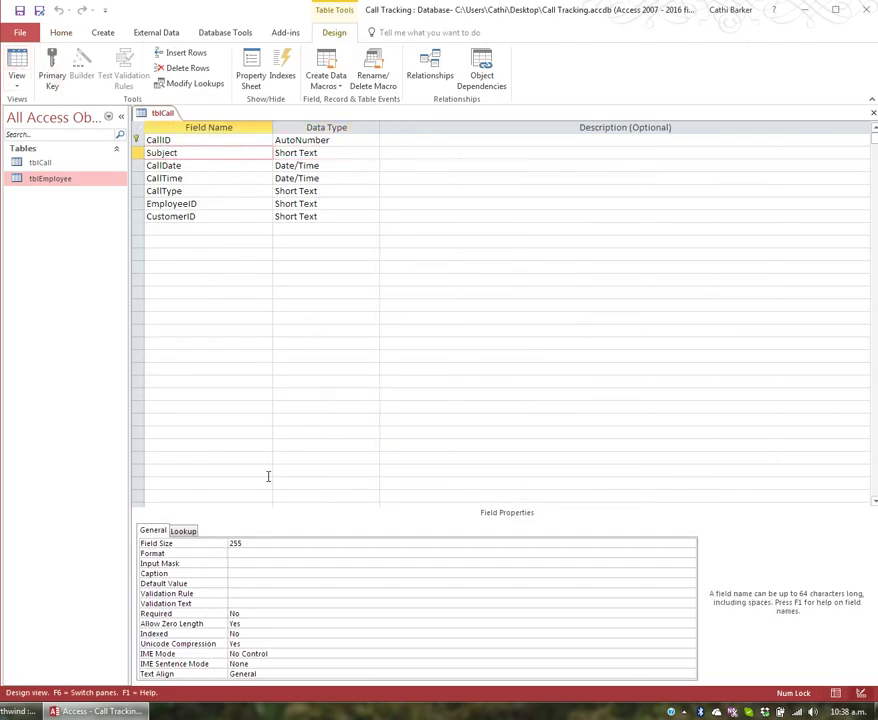
click(186, 533)
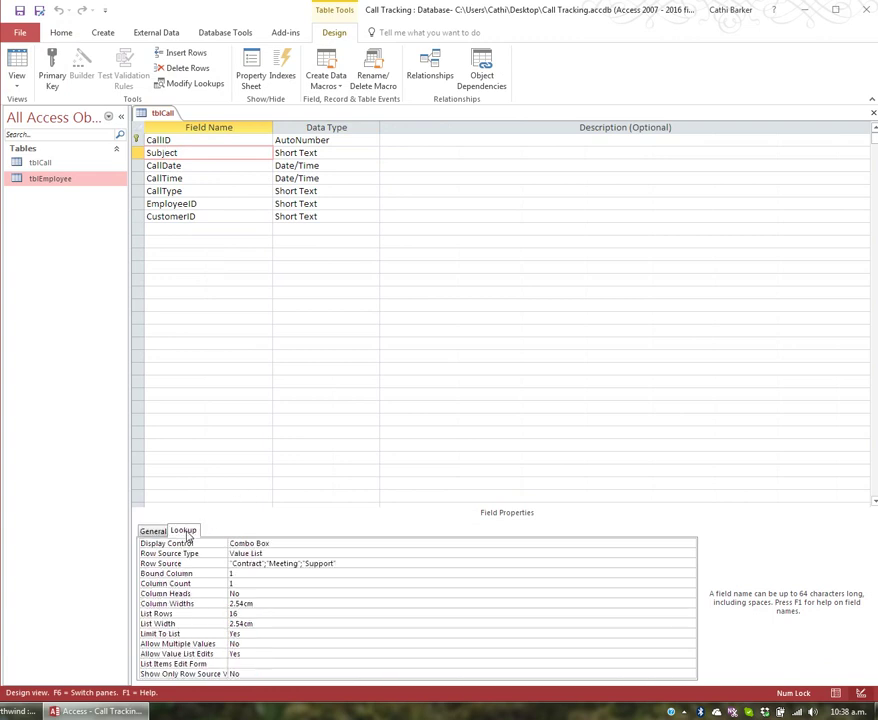
- Review the display control choices of the Subject lookup and add "Other" to the end of its row source
click(284, 543)
click(689, 544)
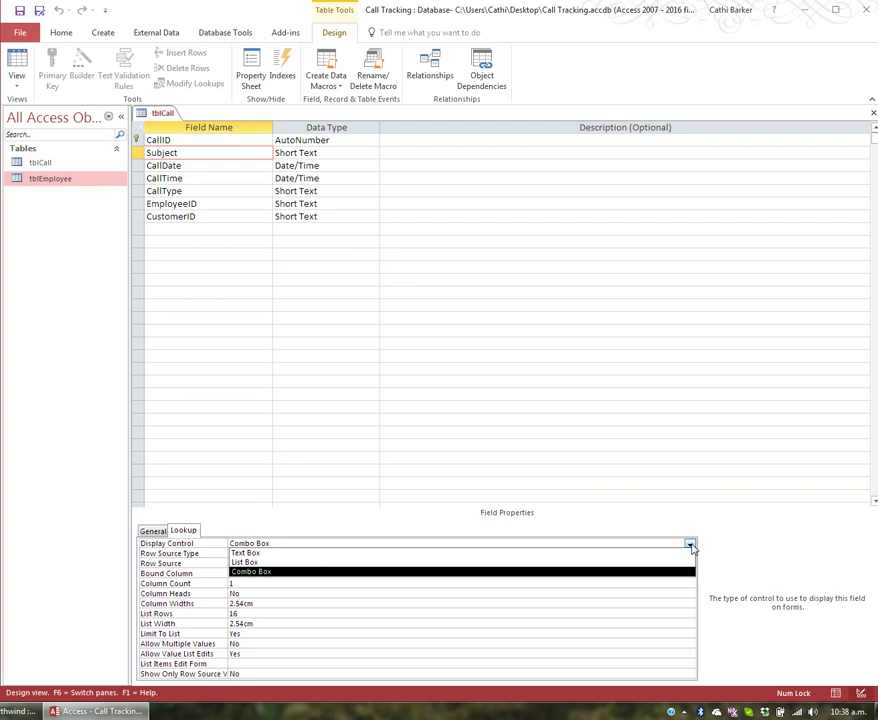
click(690, 545)
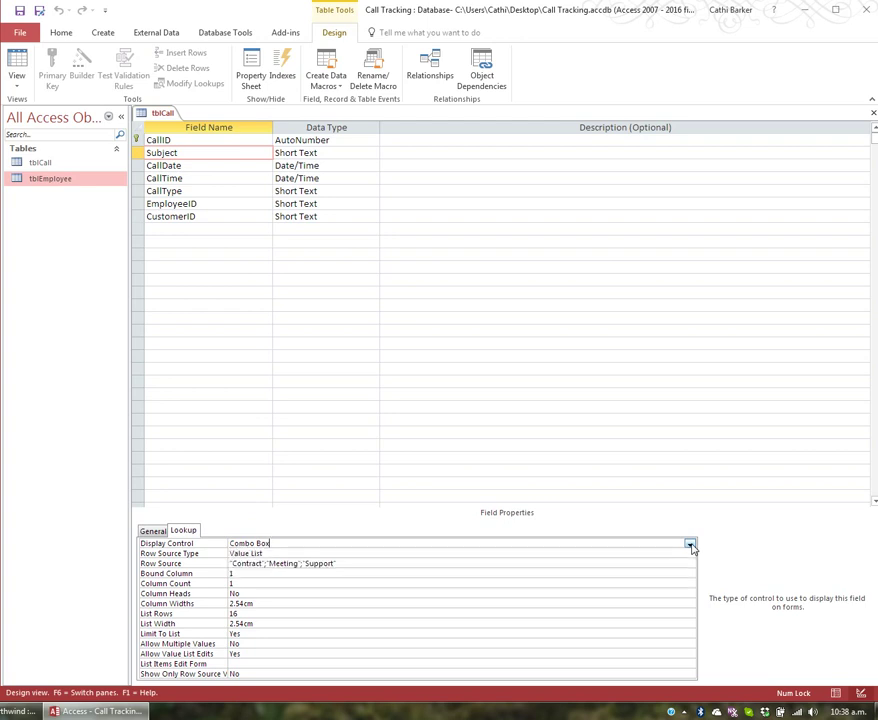
click(594, 552)
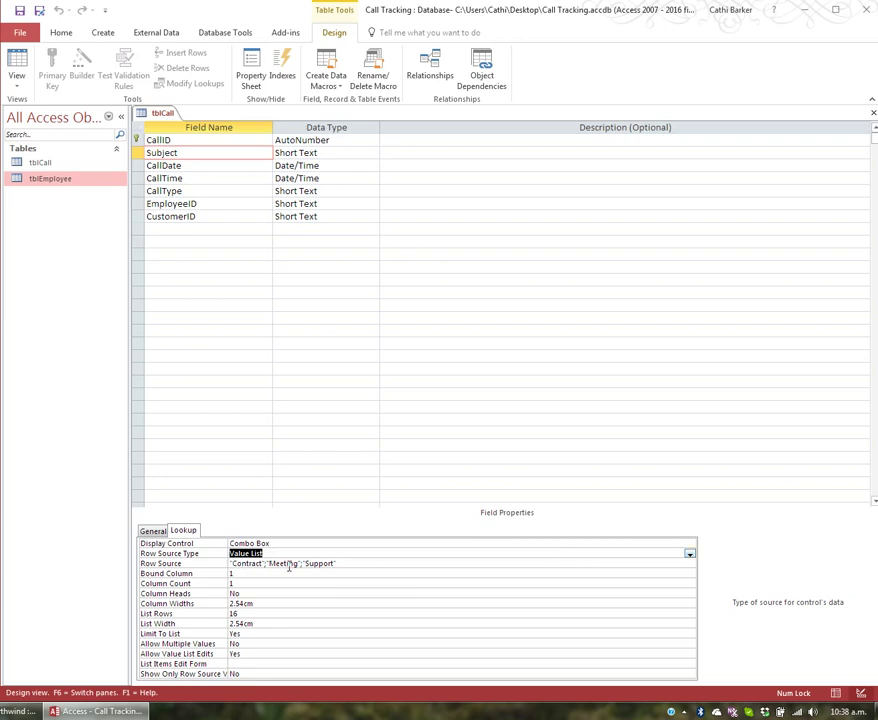
click(343, 564)
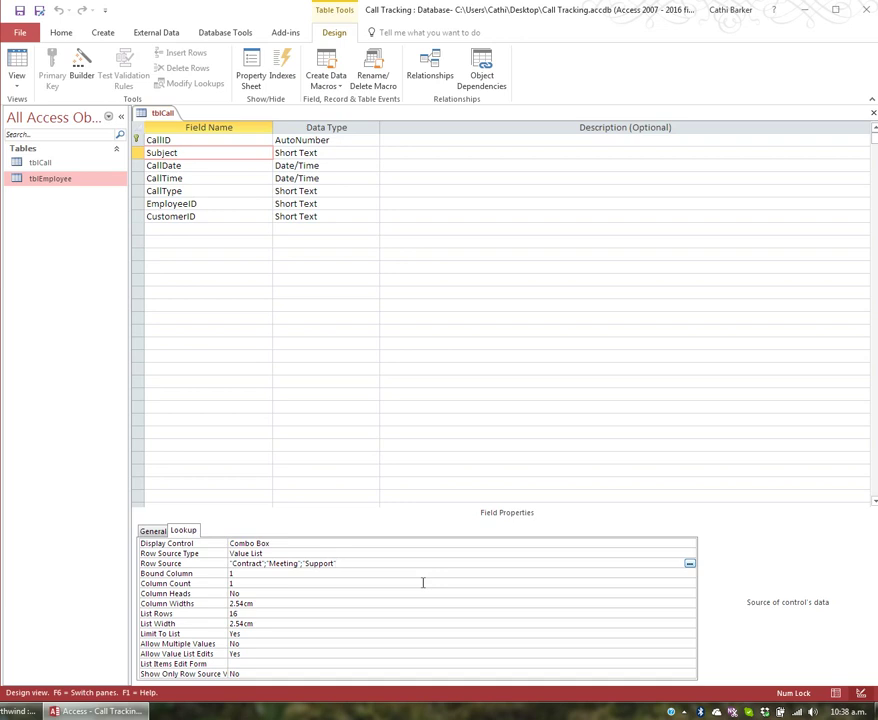
text("Other)
key(Return)
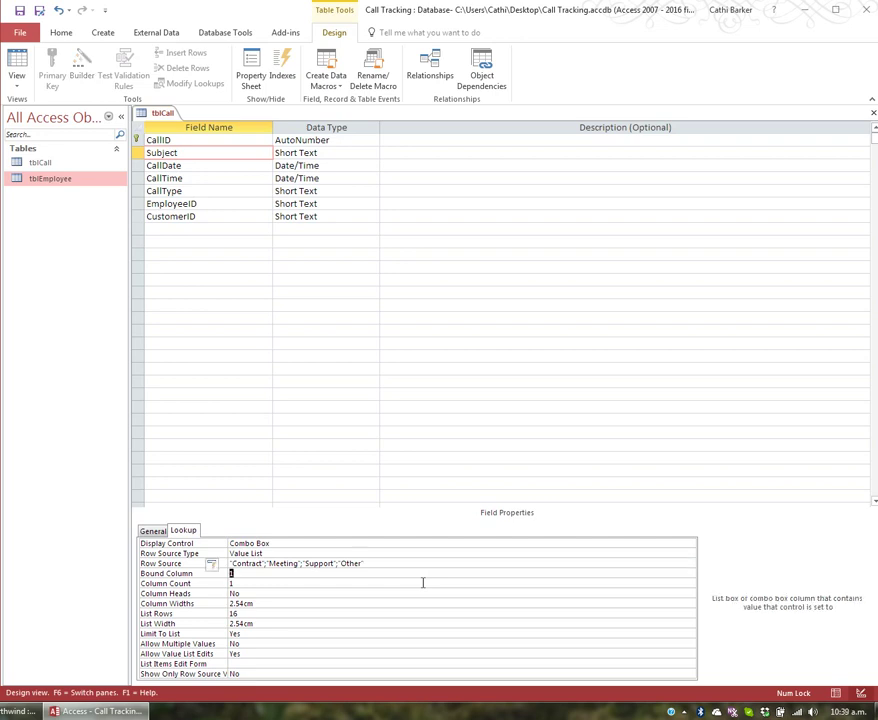
- Go through the remaining lookup properties of the Subject field and set Allow Value List Edits to No
key(Return)
key(Return)
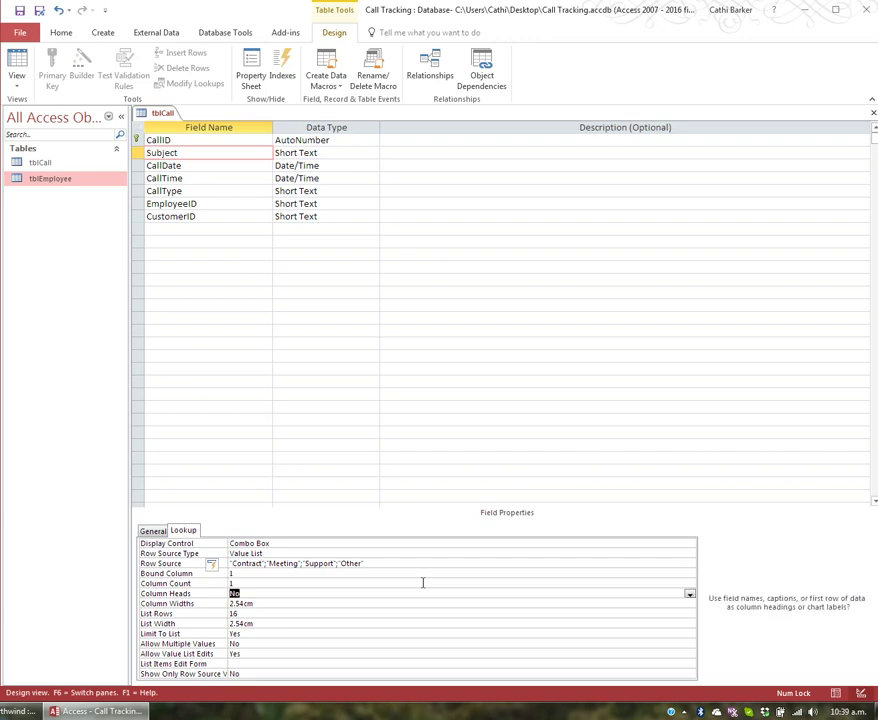
key(Return)
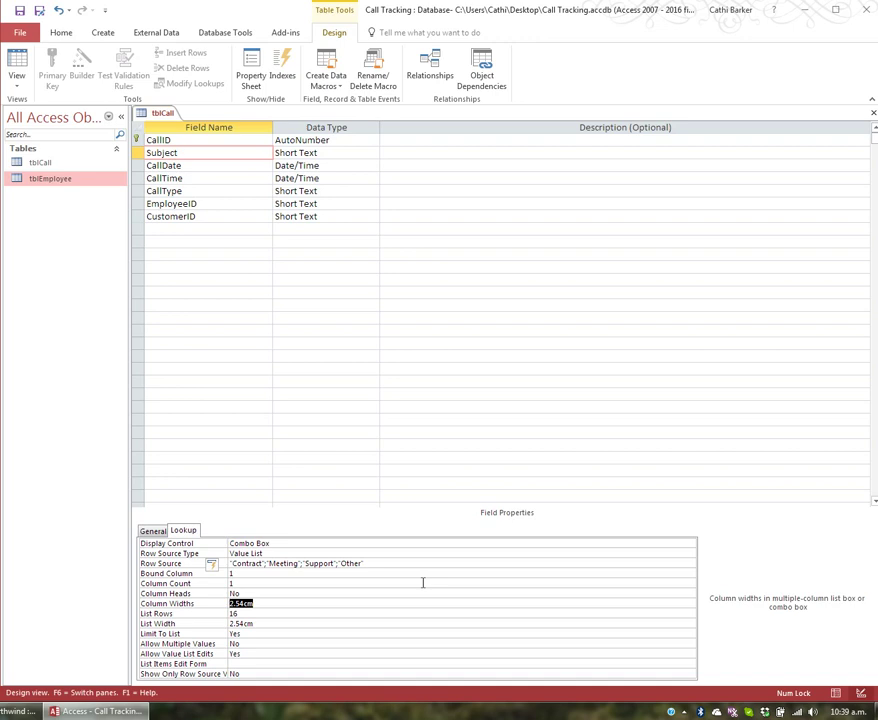
key(Return)
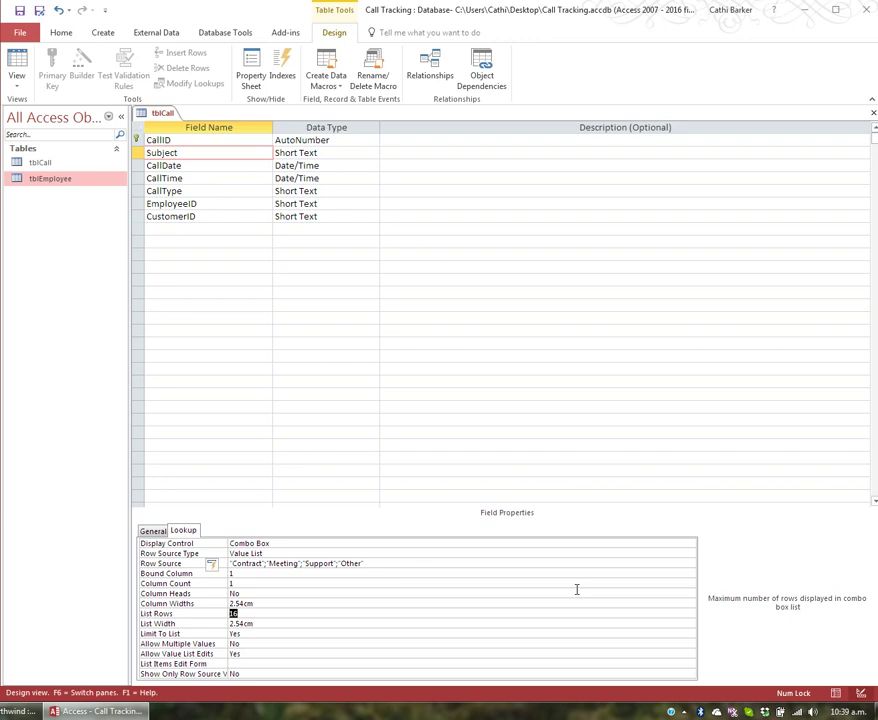
key(Down)
key(Down)
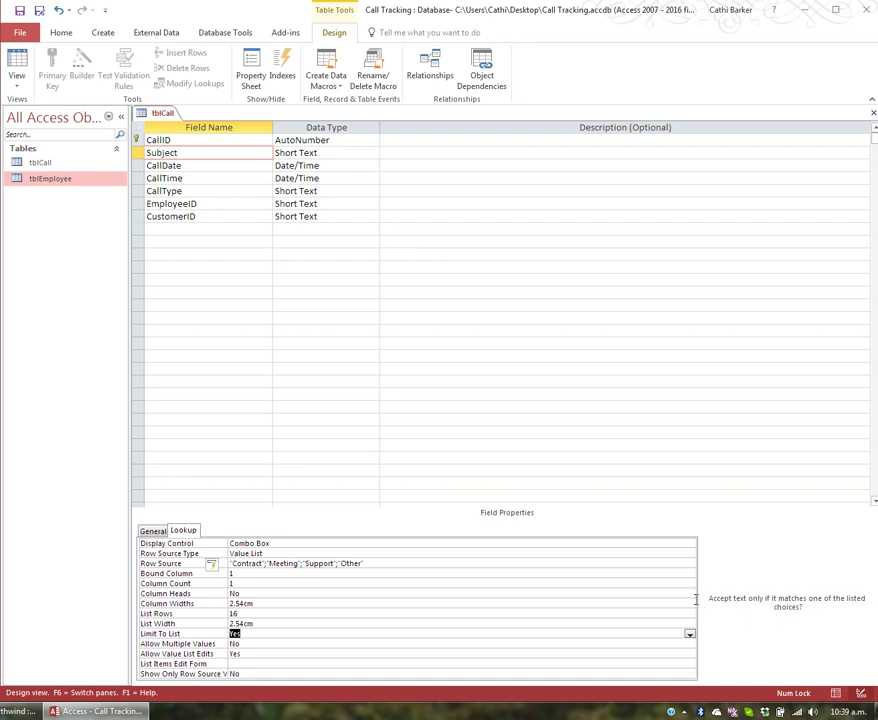
key(Down)
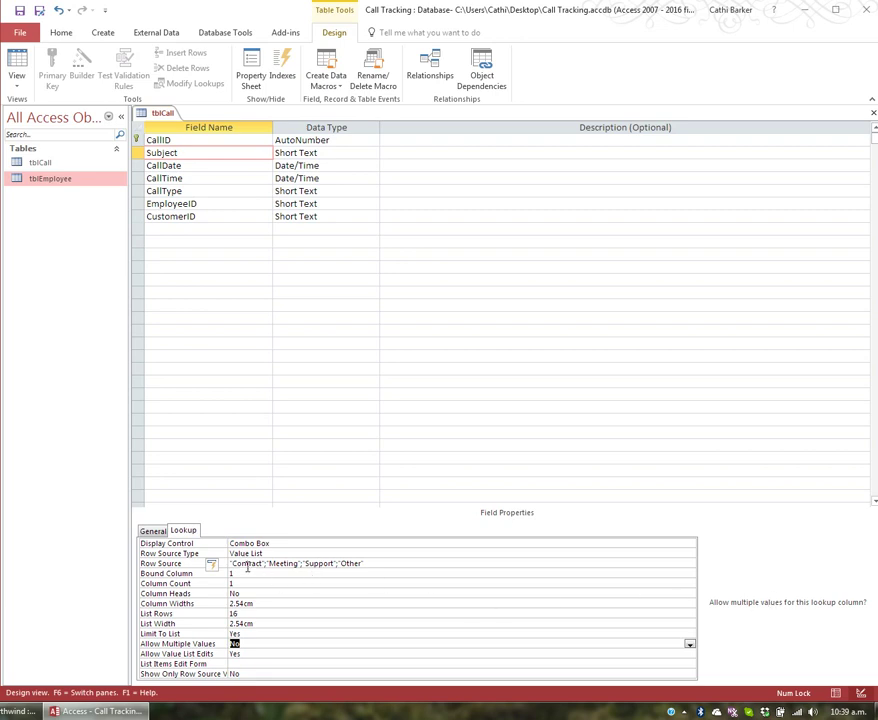
click(270, 654)
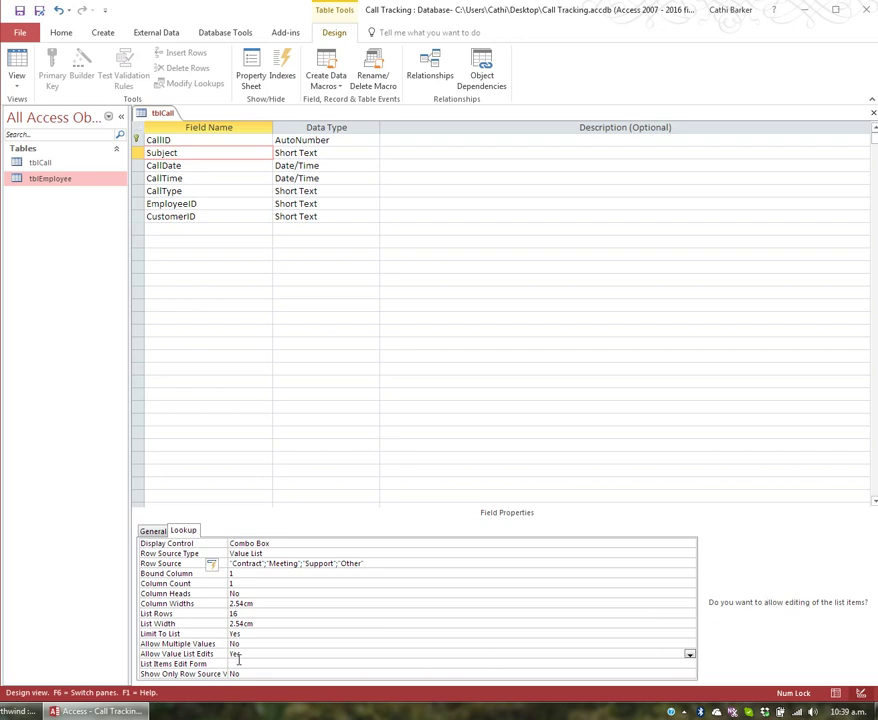
double_click(205, 655)
click(280, 663)
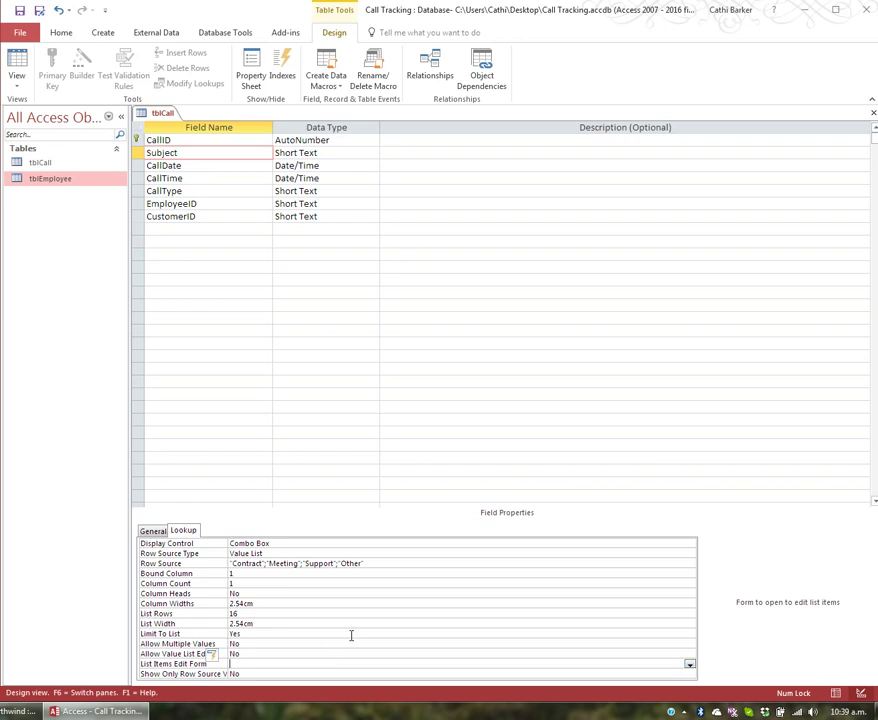
- Save tblCall, switch it to Datasheet View and check the values offered in the Subject field
click(17, 60)
click(273, 402)
click(257, 141)
click(263, 141)
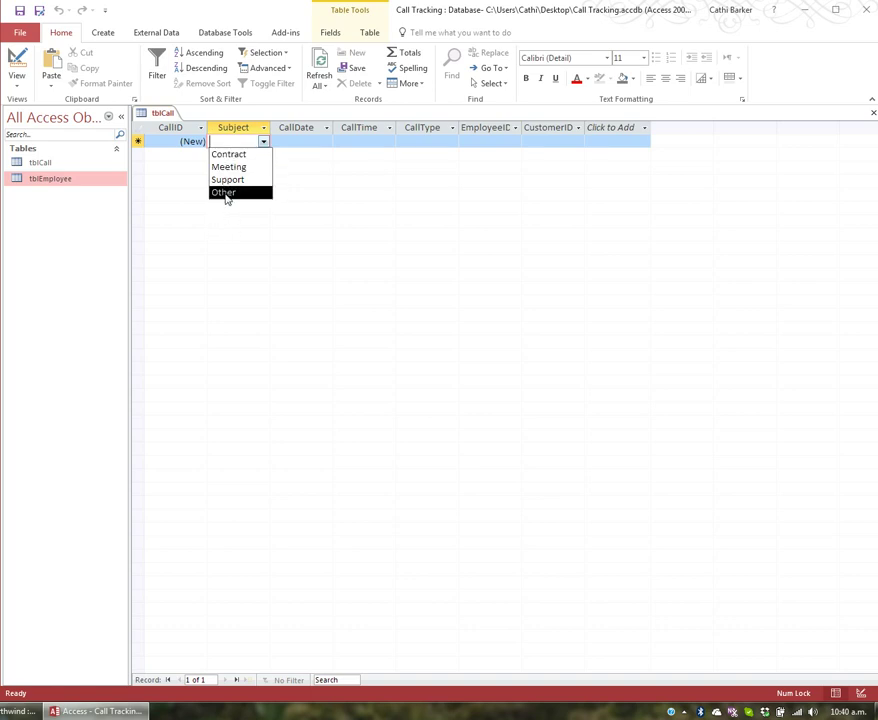
click(285, 141)
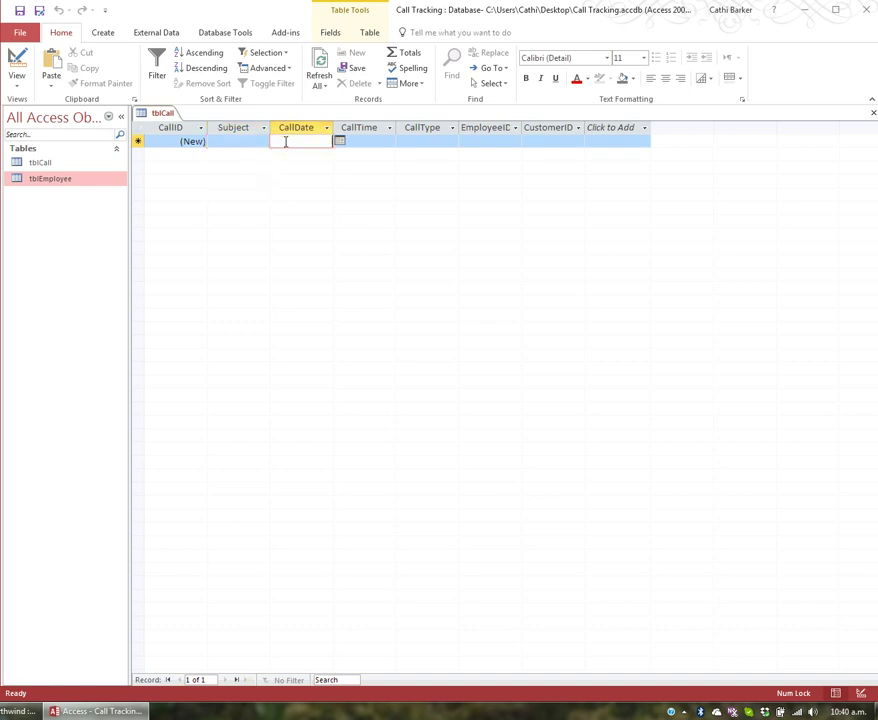
- Start the Lookup Wizard for the CallType field in Design View and choose to type in the values
click(430, 141)
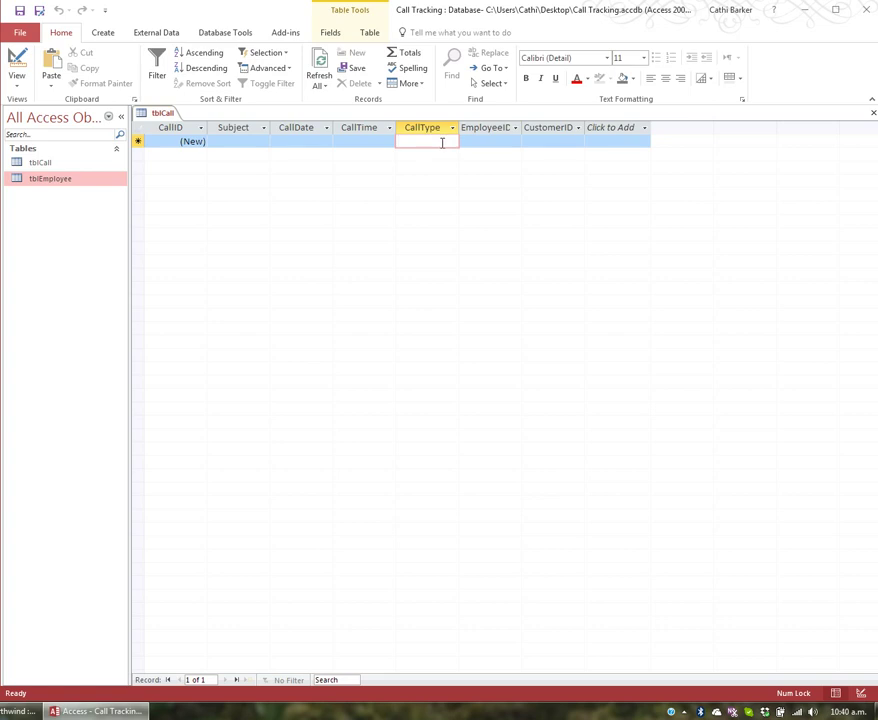
click(14, 58)
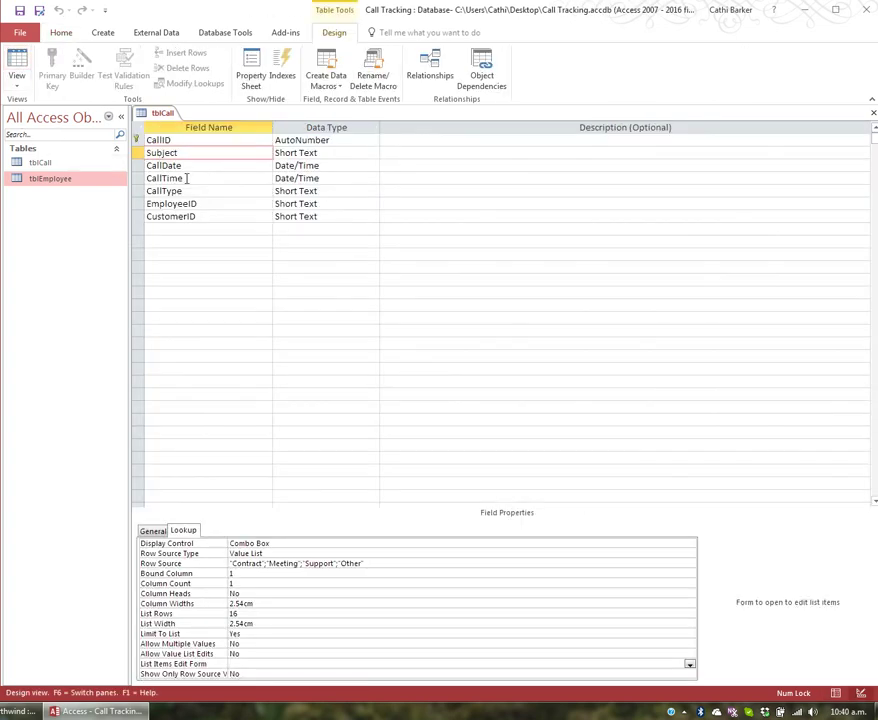
click(198, 190)
click(340, 190)
click(372, 191)
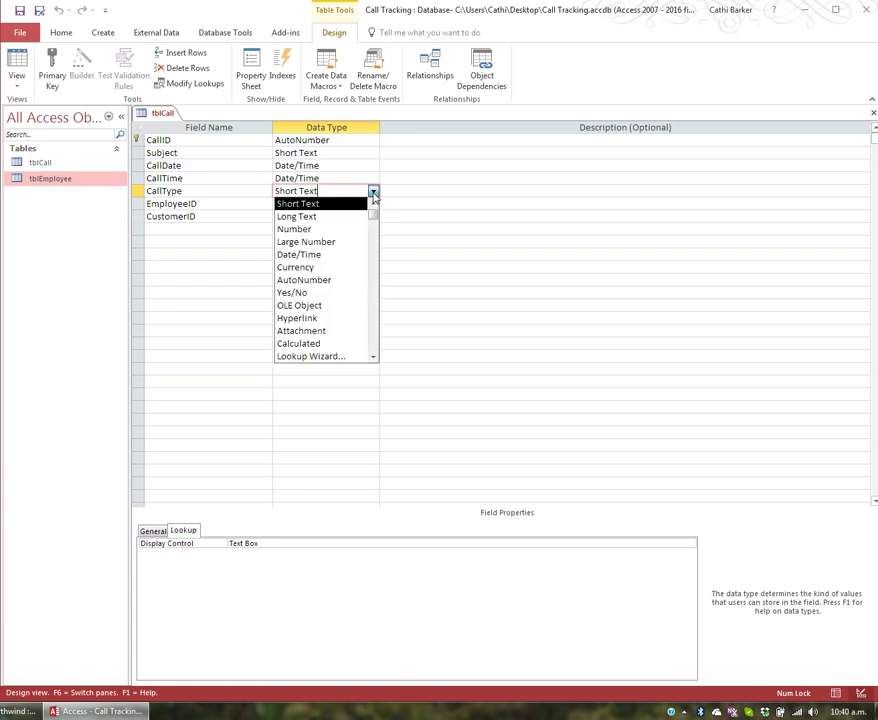
click(355, 356)
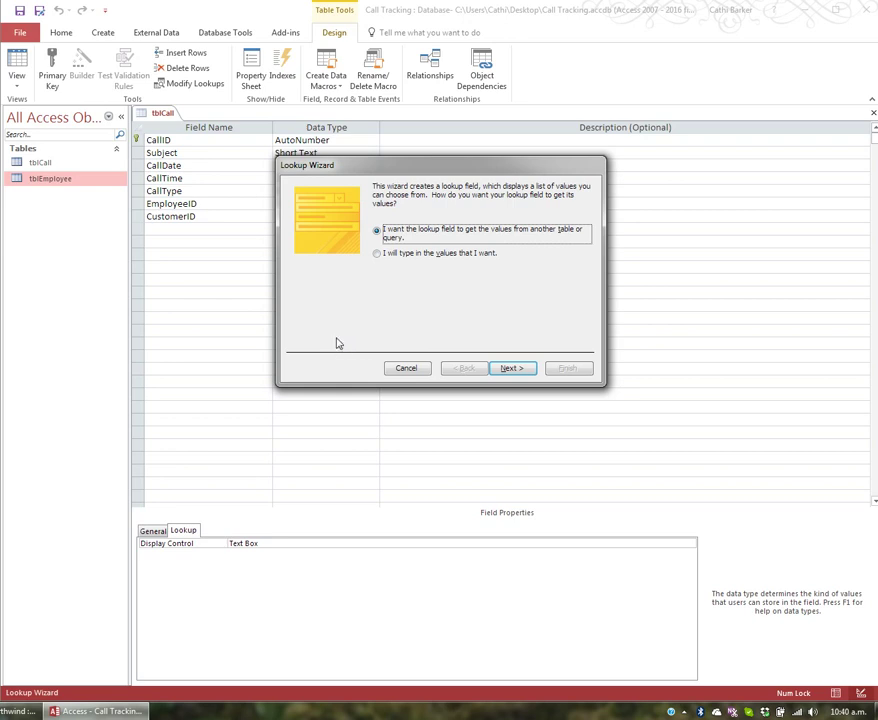
click(410, 254)
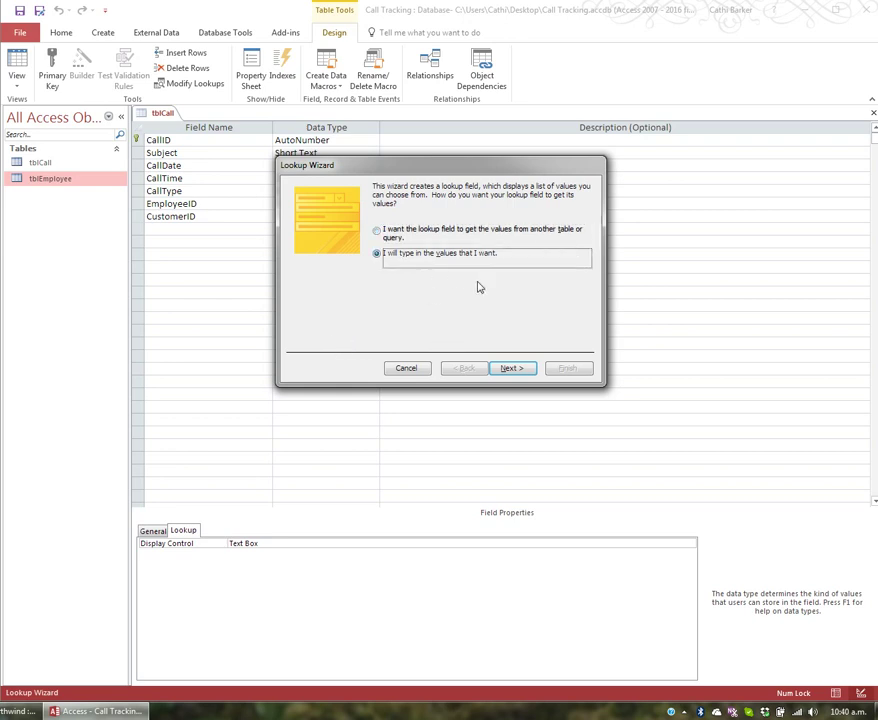
click(517, 369)
- Enter Email, Fax, Phone and Visit as the values of the CallType lookup list
click(338, 266)
text(Email)
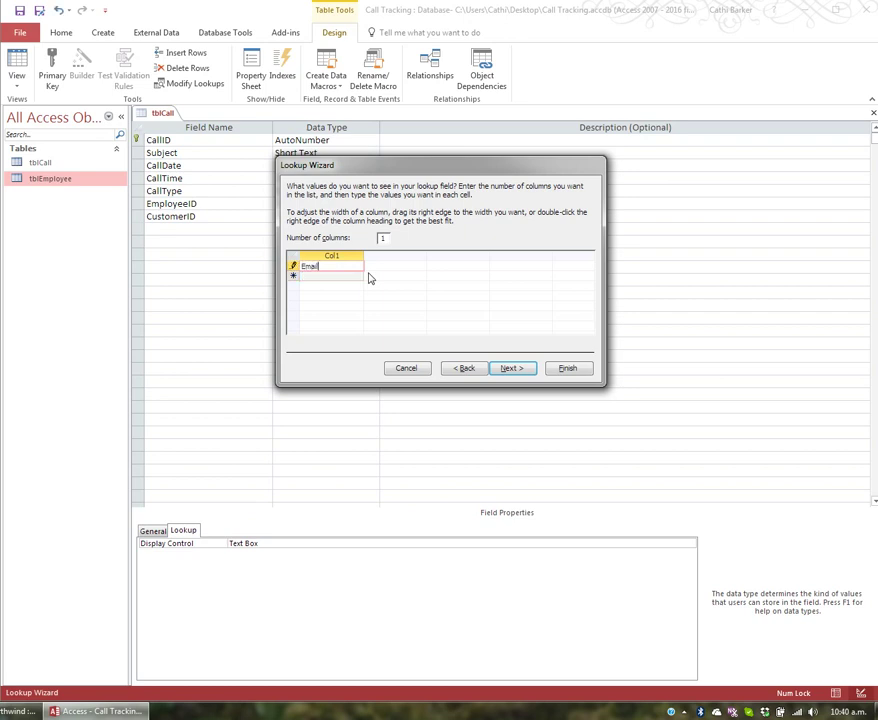
key(Return)
text(Fax)
key(Return)
text(Phone)
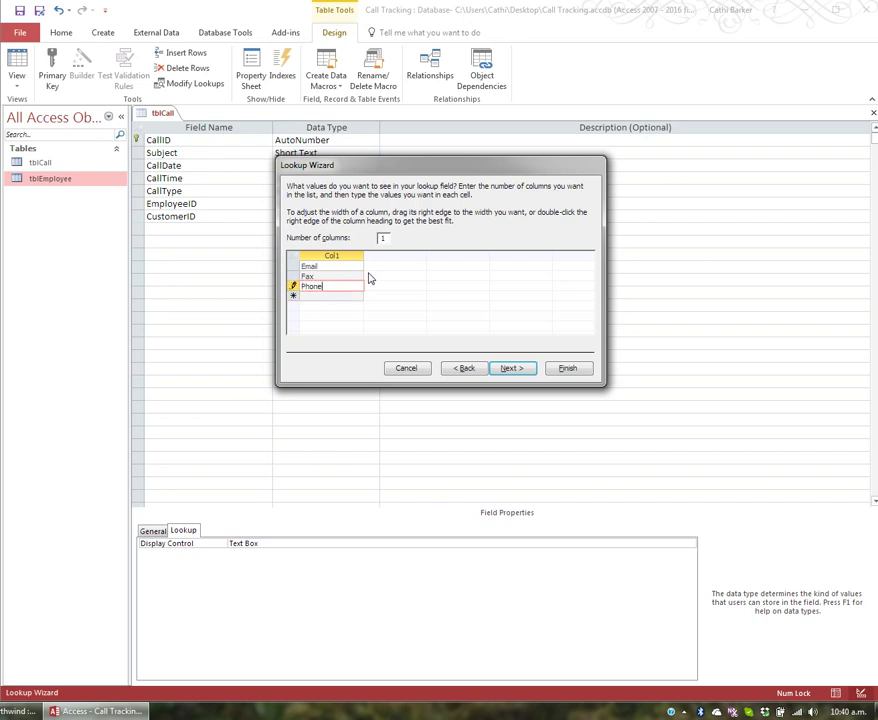
key(Return)
text(V)
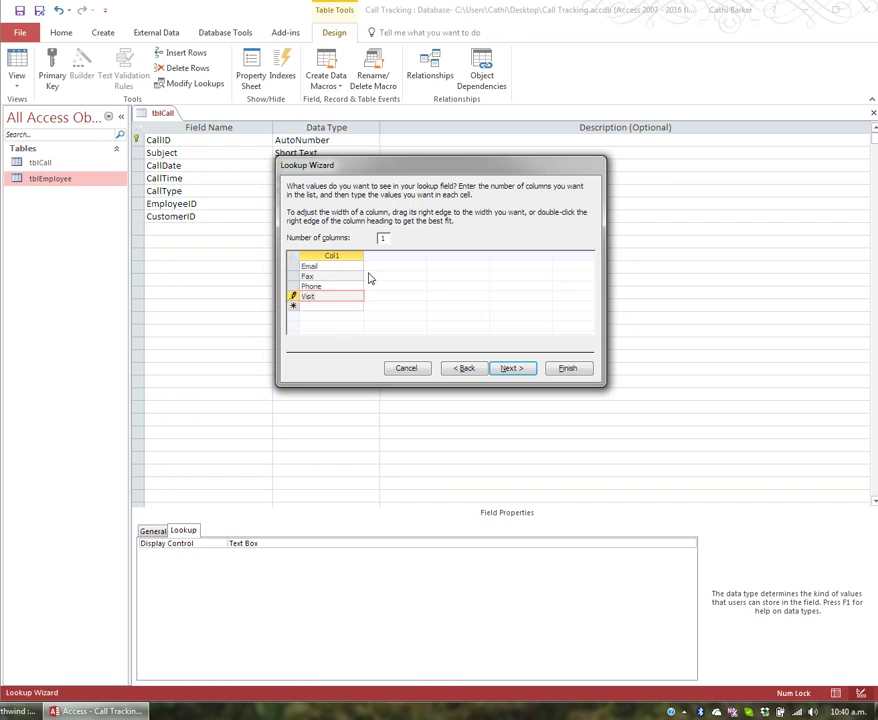
text(isit)
- Keep CallType as the lookup label, turn on Limit To List and finish the wizard
click(513, 370)
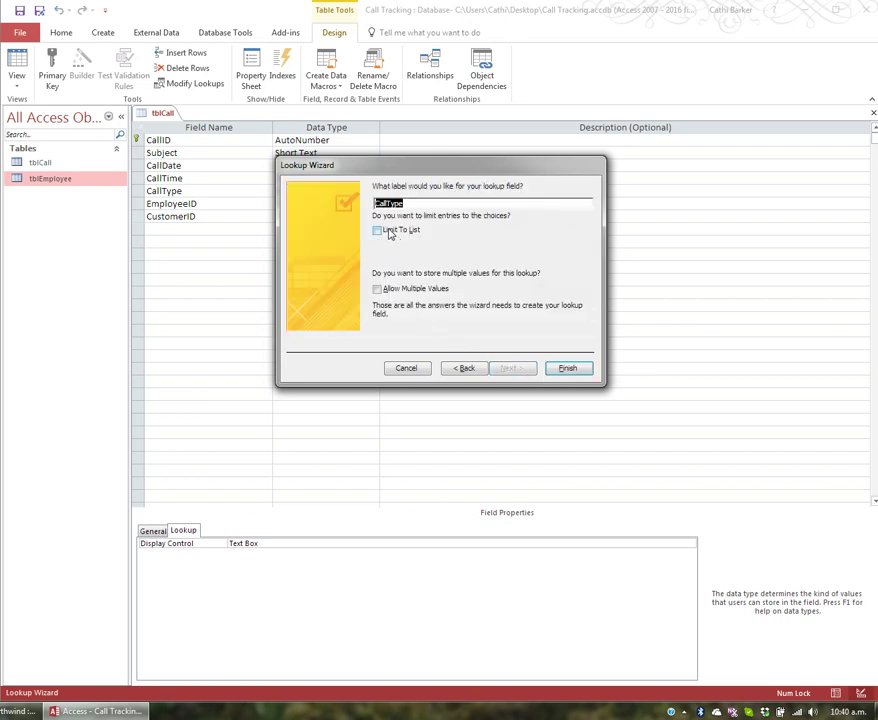
click(390, 233)
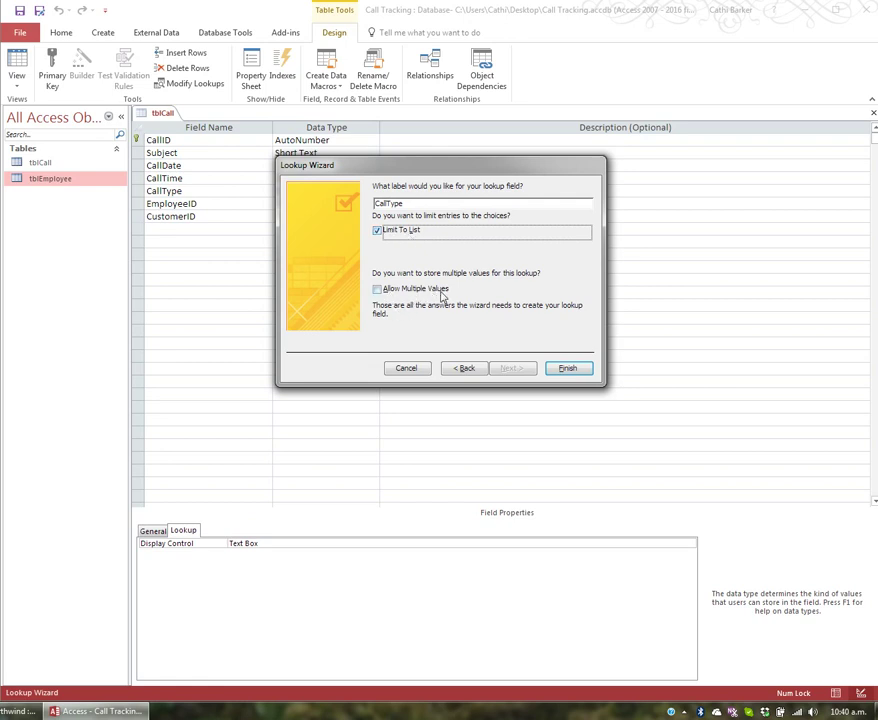
click(567, 369)
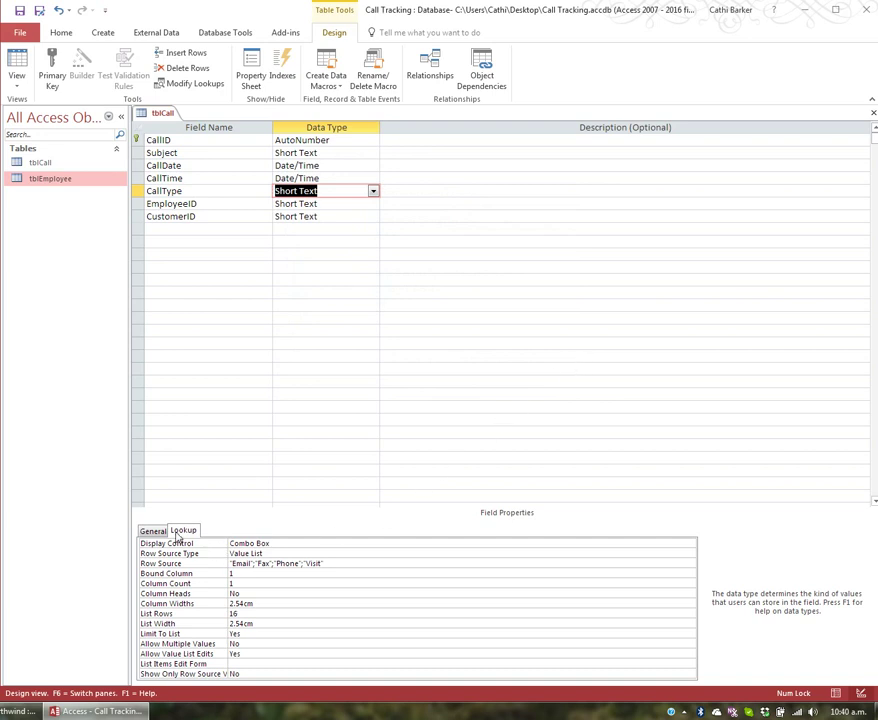
- Add "Other" to the CallType row source and set Allow Value List Edits to No
click(371, 563)
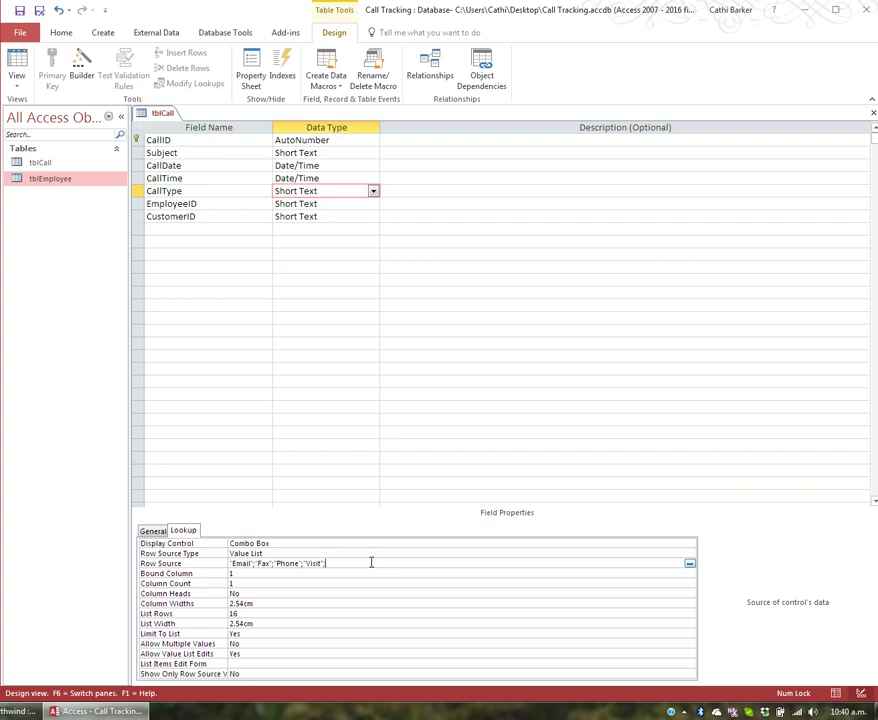
text(Other)
double_click(244, 653)
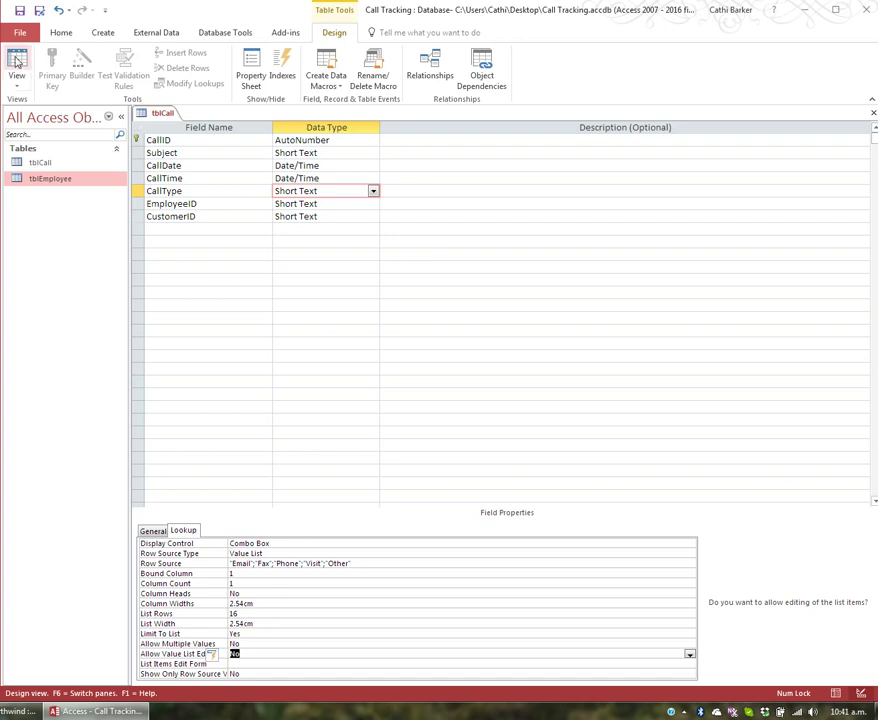
- Save tblCall, switch to Datasheet View and check the CallType list, moving on through EmployeeID to CustomerID
click(17, 65)
drag(44, 340, 300, 336)
click(249, 386)
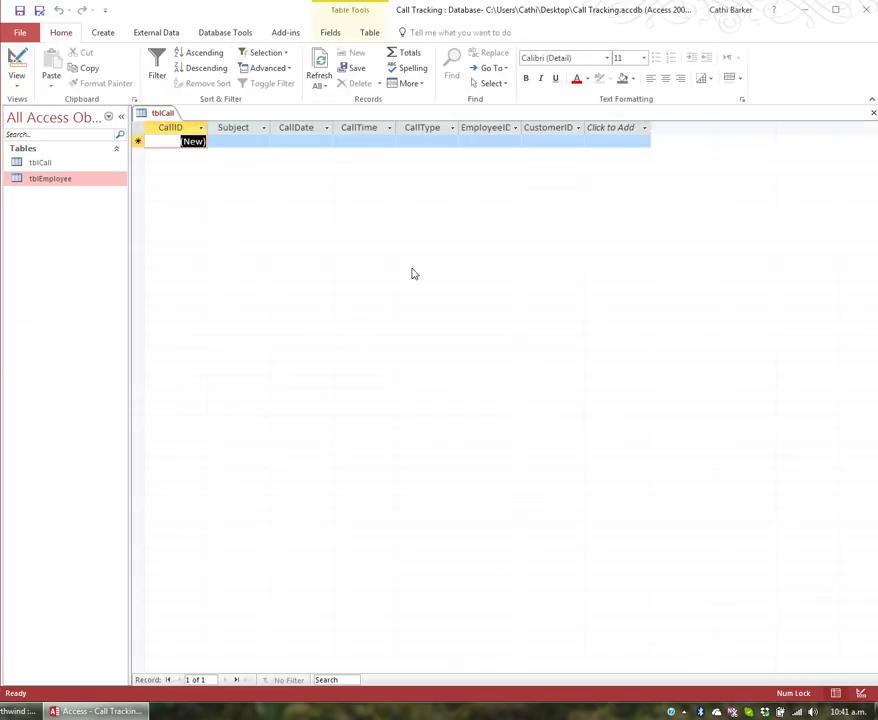
click(448, 141)
click(452, 142)
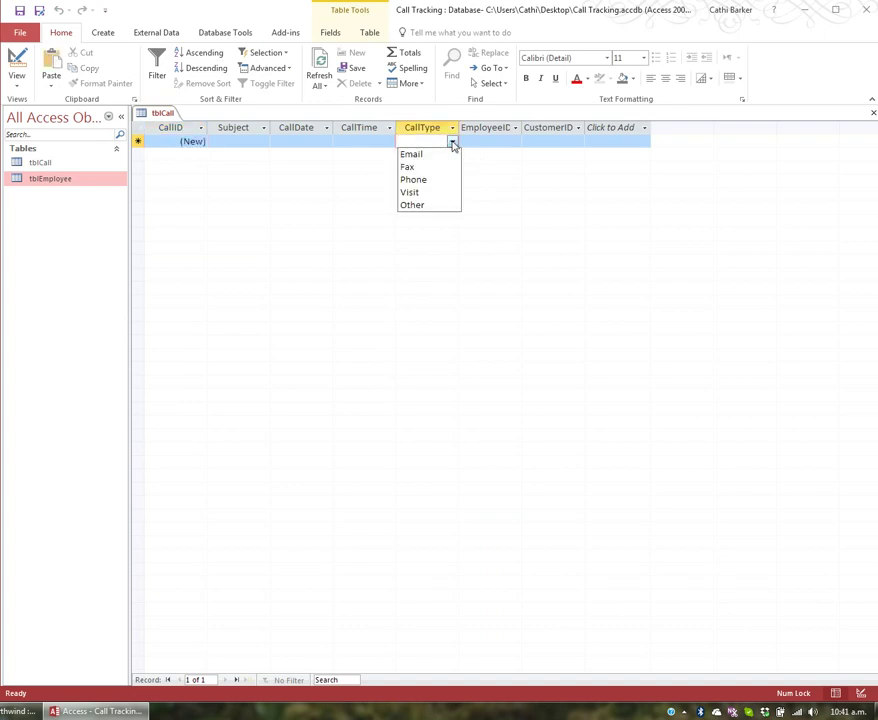
click(452, 143)
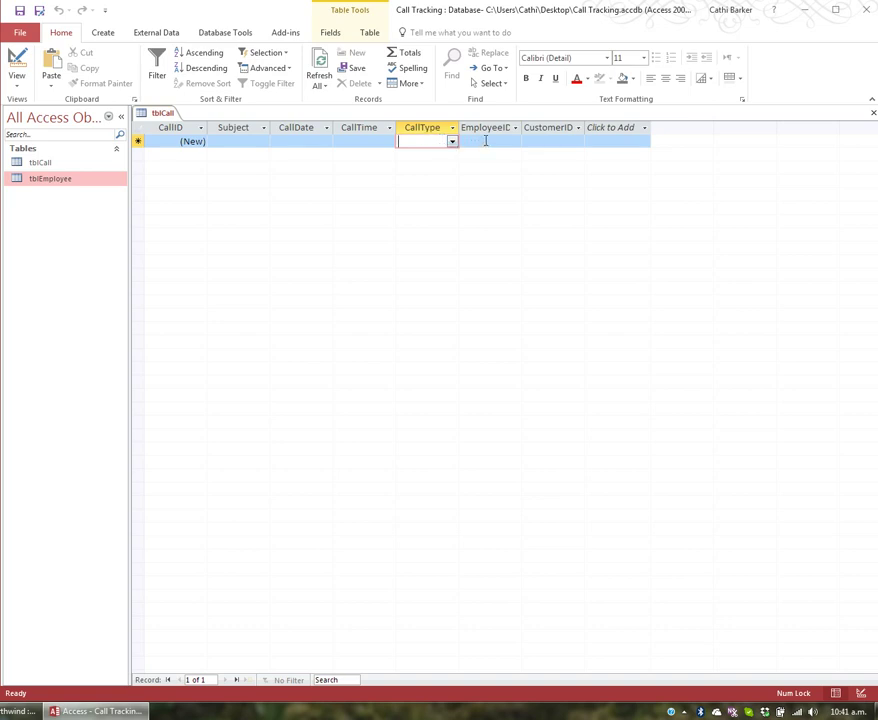
click(486, 141)
click(551, 141)
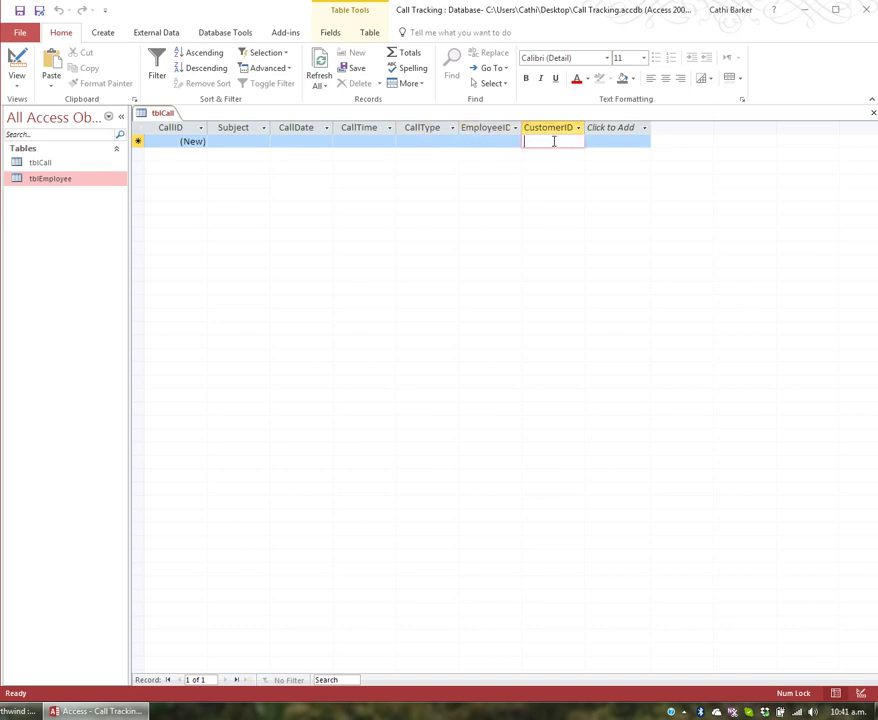
- Return tblCall to Design View and start a Lookup Wizard on EmployeeID that takes its values from tblEmployee
click(494, 141)
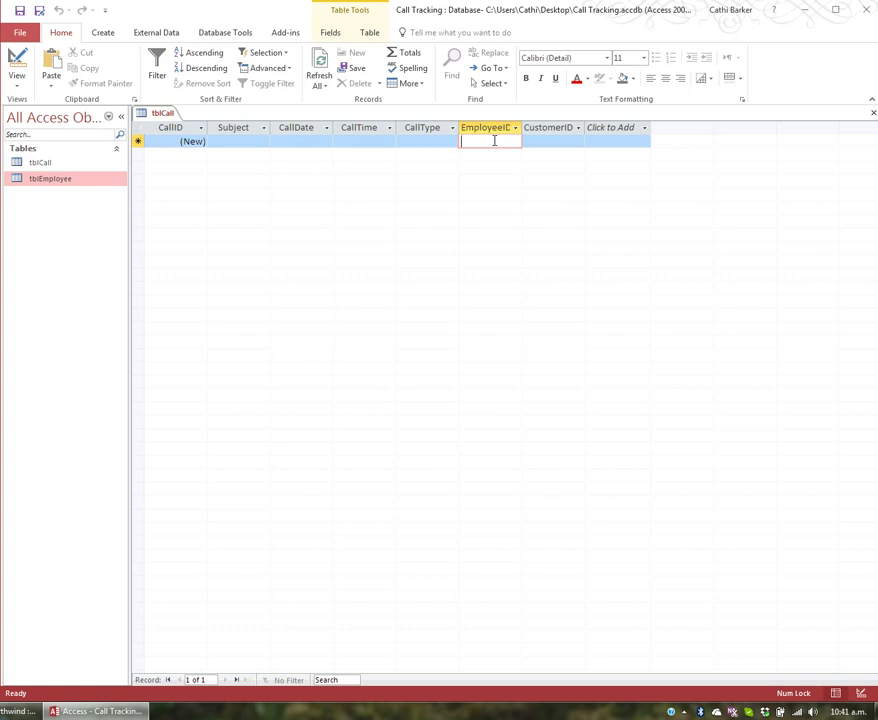
click(17, 60)
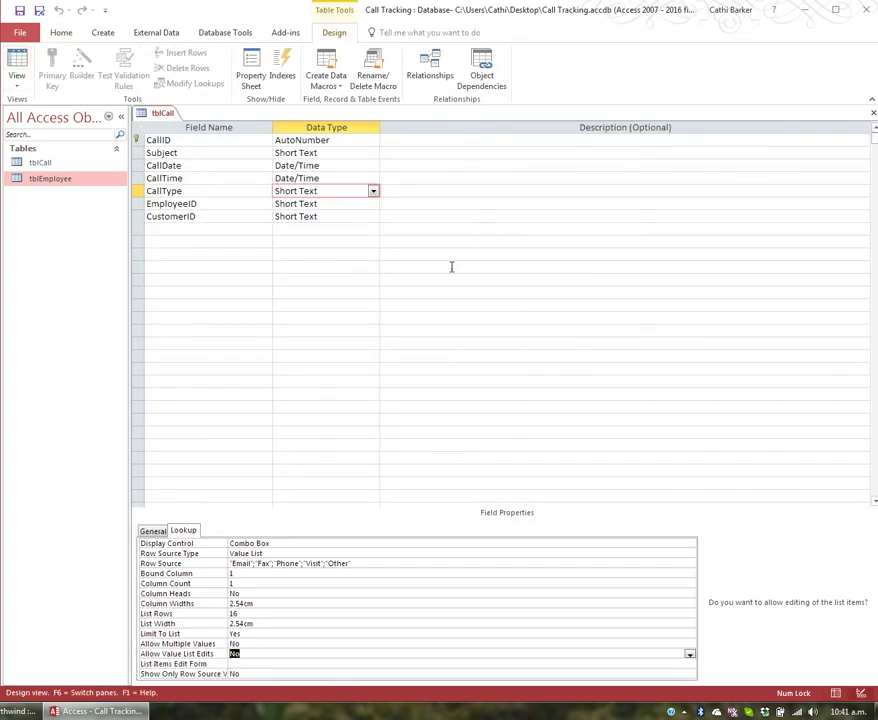
click(298, 203)
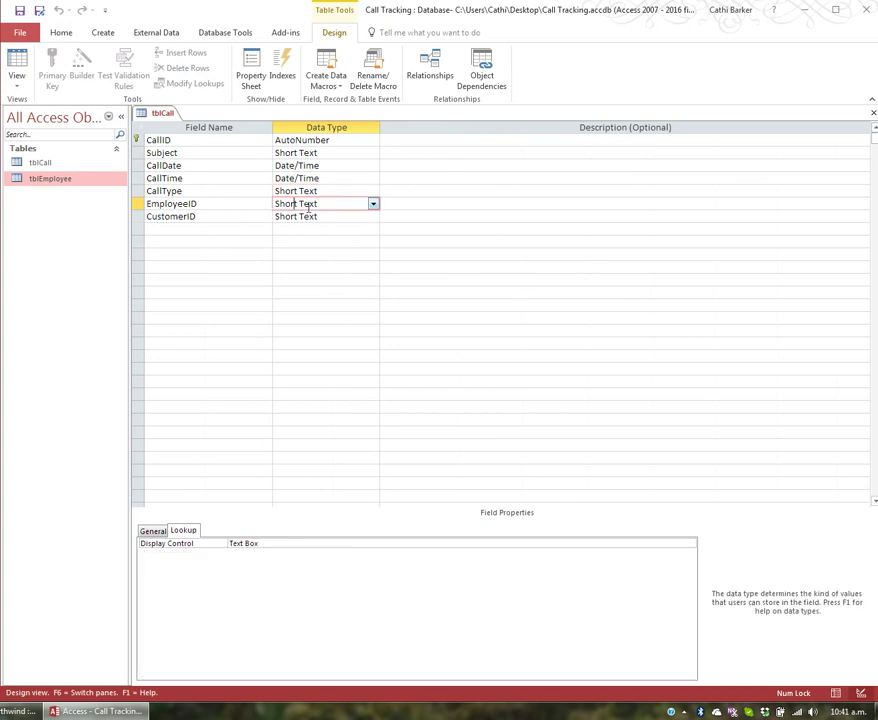
click(373, 204)
click(339, 367)
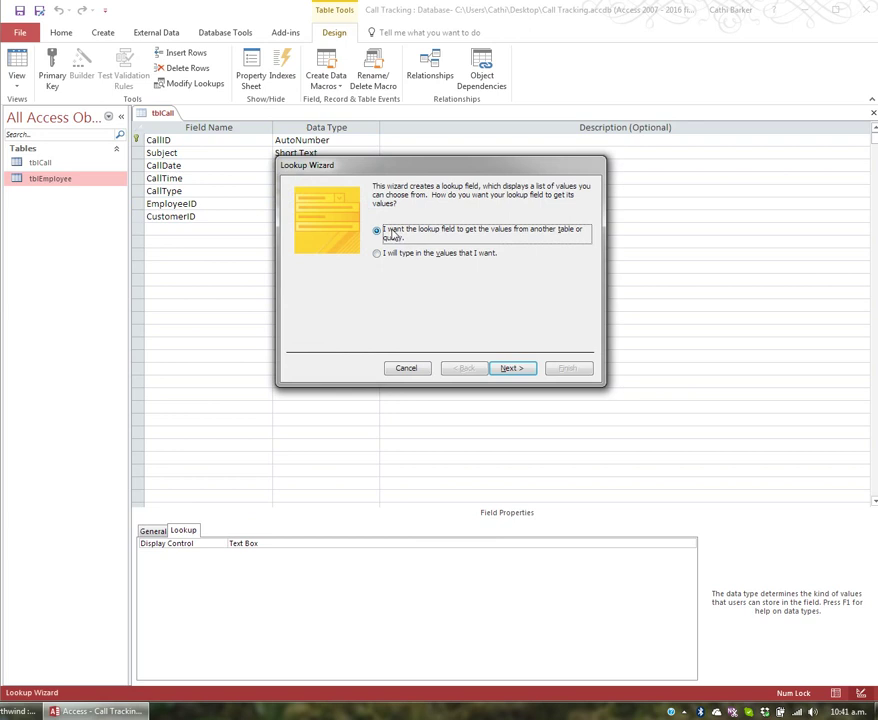
click(519, 369)
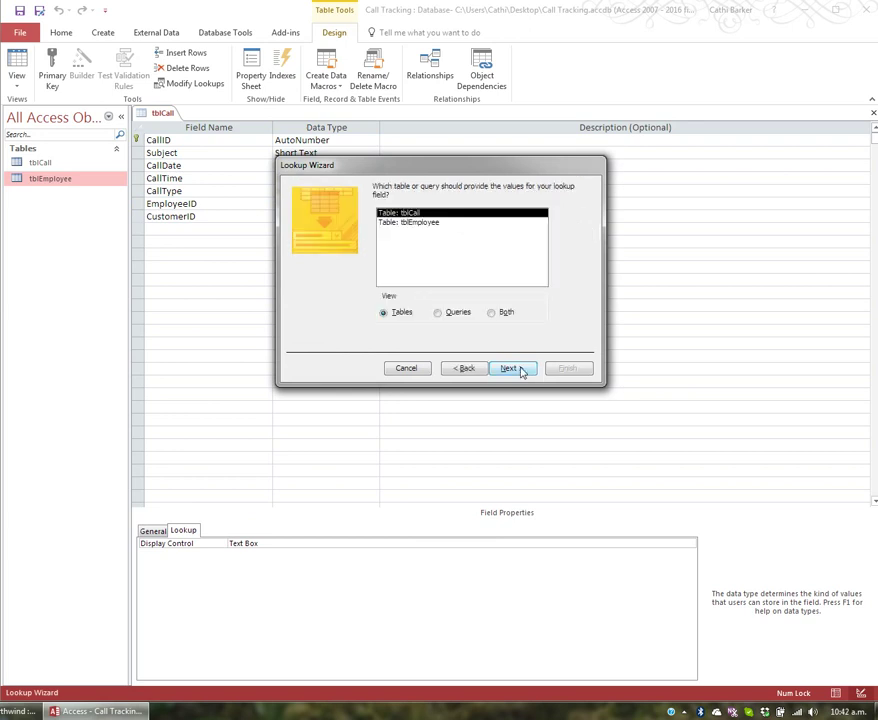
click(425, 223)
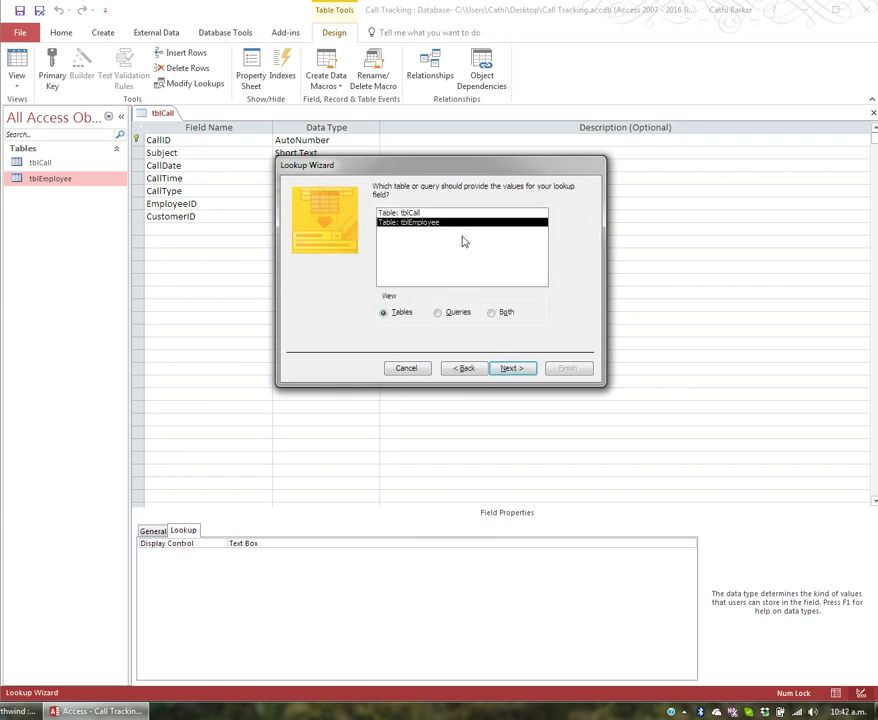
click(524, 369)
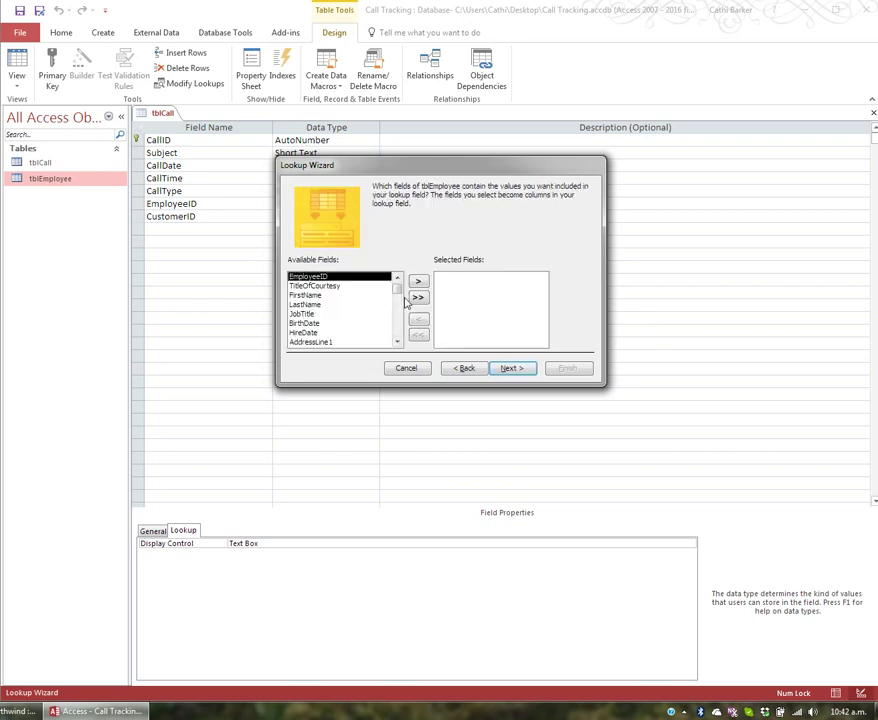
click(419, 282)
click(388, 292)
click(419, 282)
click(388, 286)
click(419, 283)
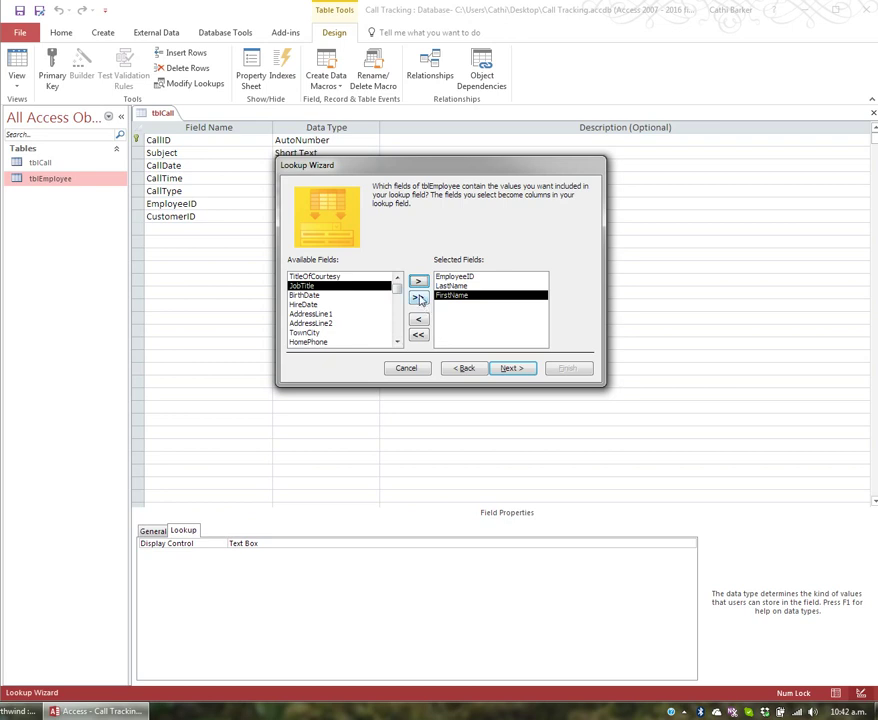
click(418, 298)
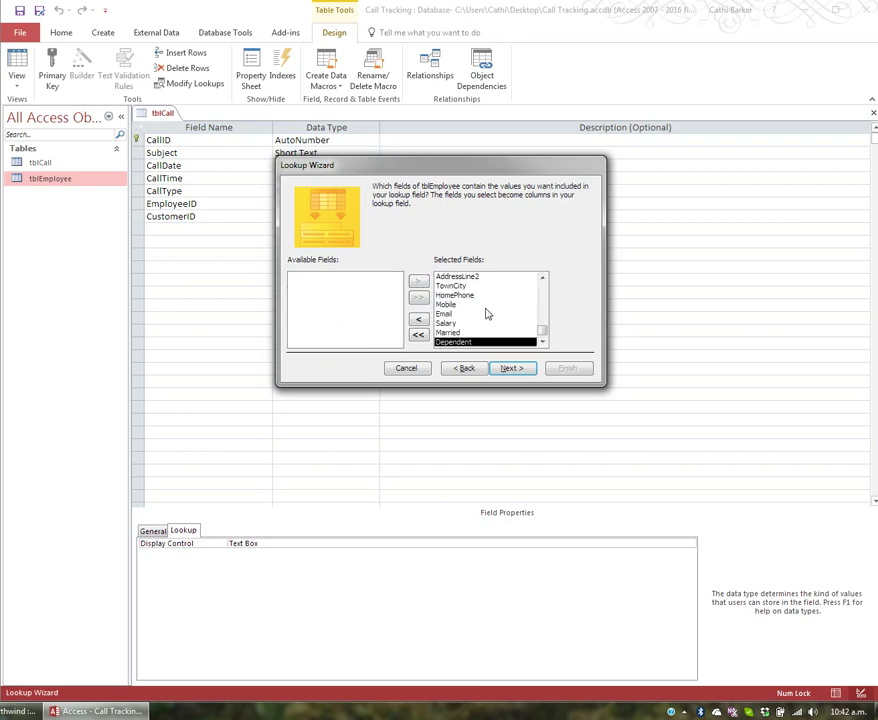
click(418, 337)
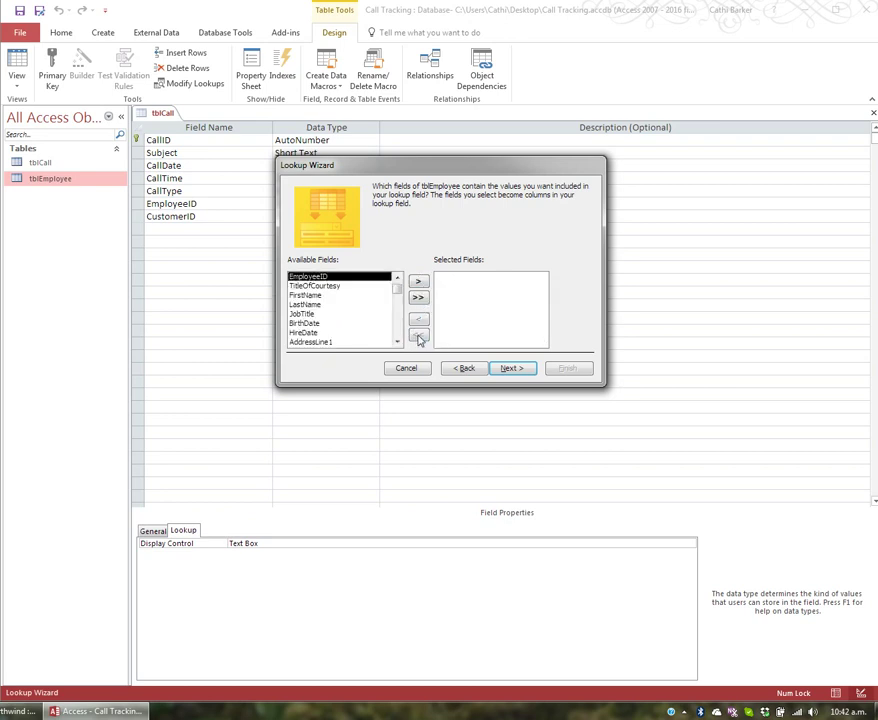
- Include EmployeeID, LastName and FirstName, in that order, as the fields of the lookup
click(418, 282)
click(314, 287)
click(418, 281)
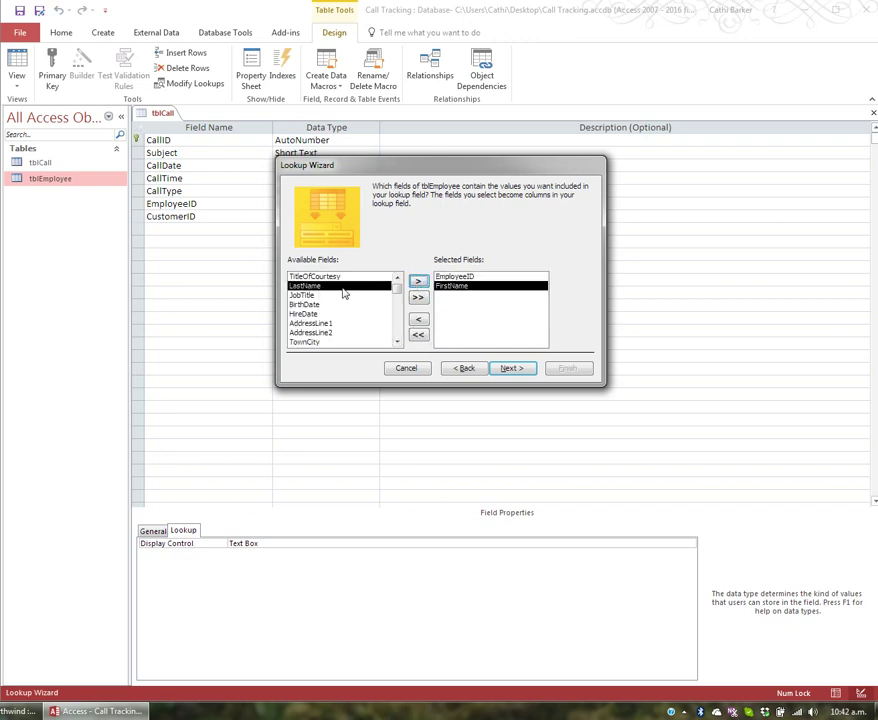
click(419, 283)
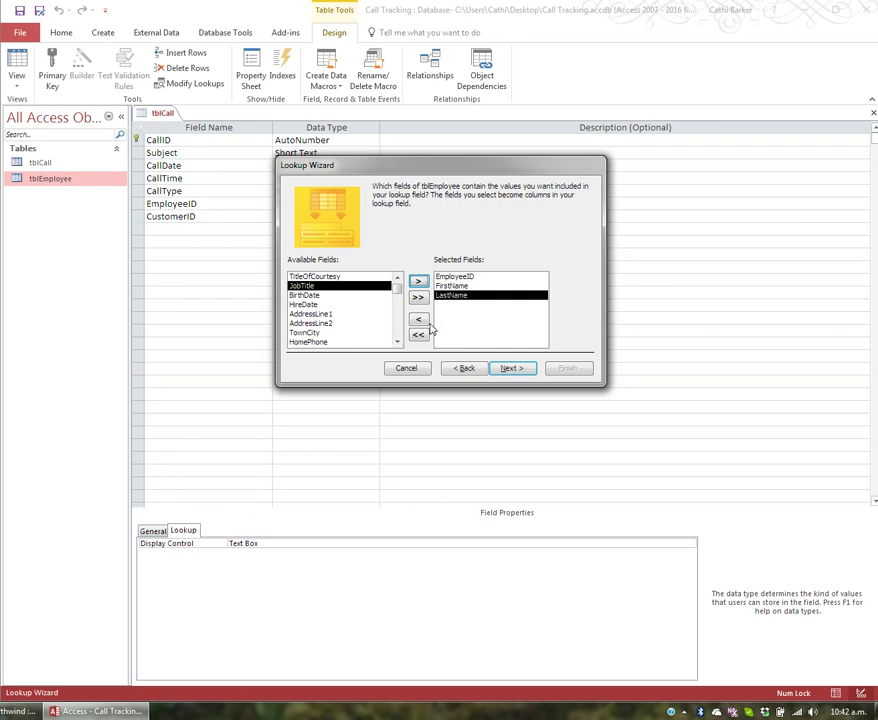
click(447, 286)
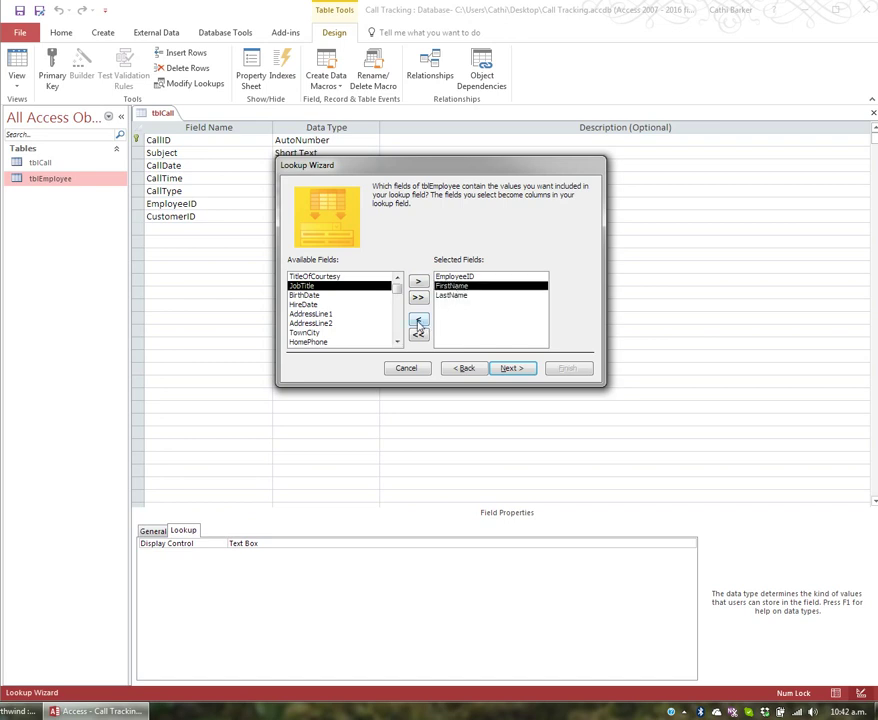
click(418, 321)
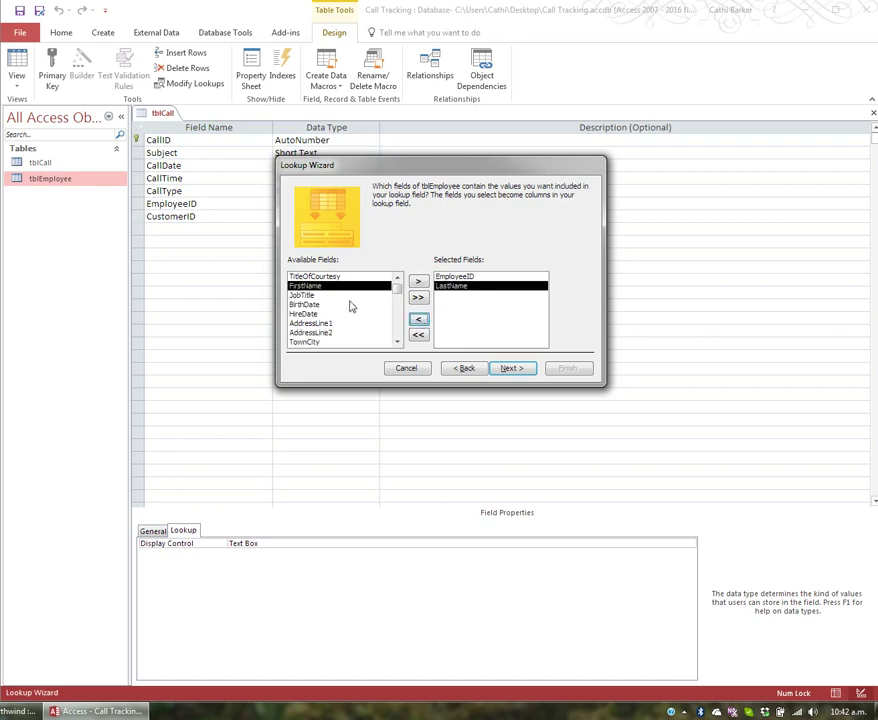
click(419, 281)
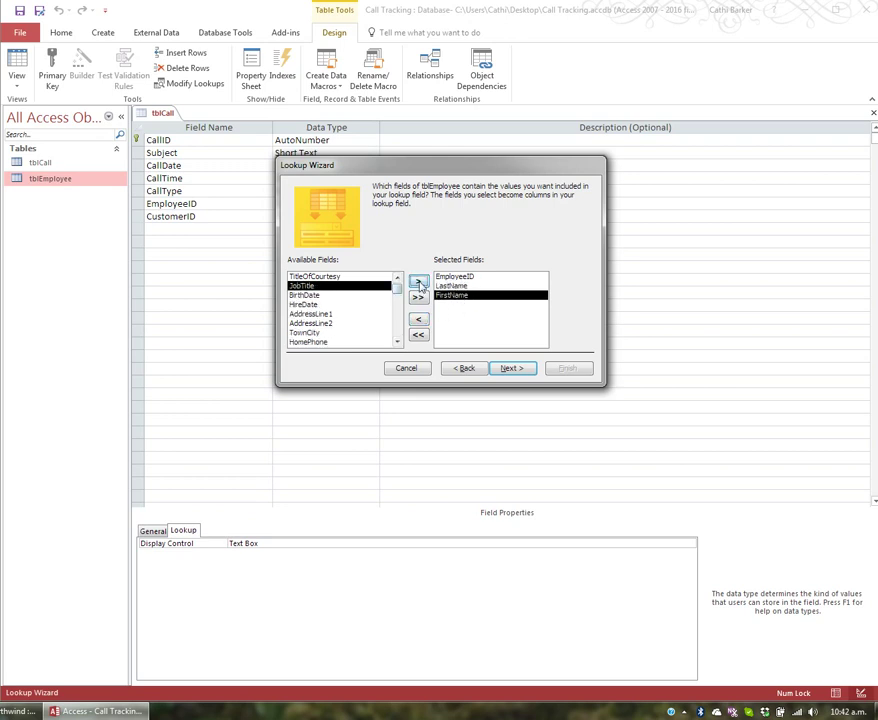
click(512, 370)
- Sort the lookup list ascending by LastName and then by FirstName
click(398, 230)
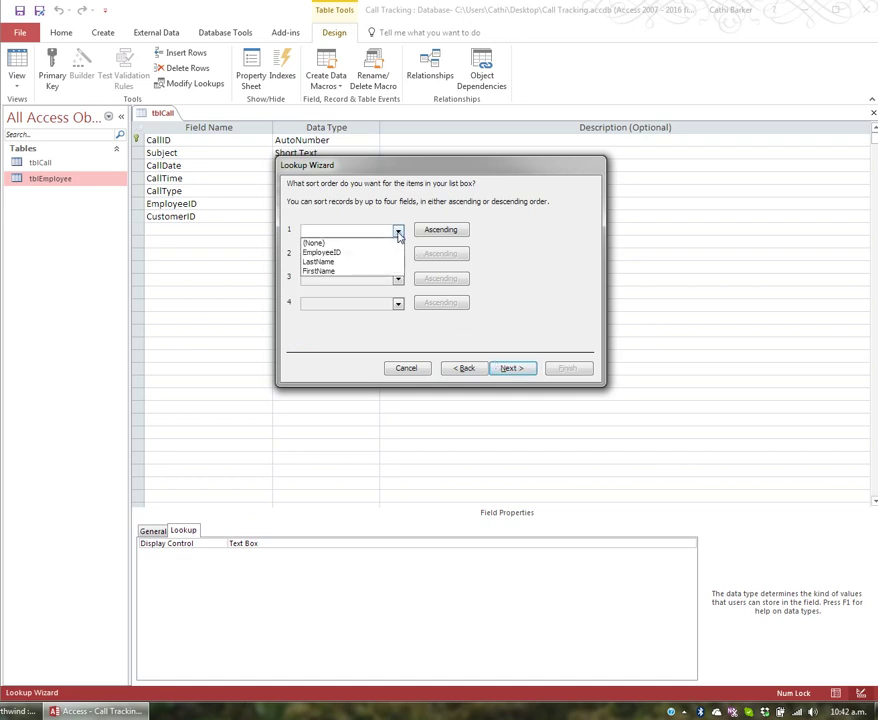
click(375, 262)
click(398, 255)
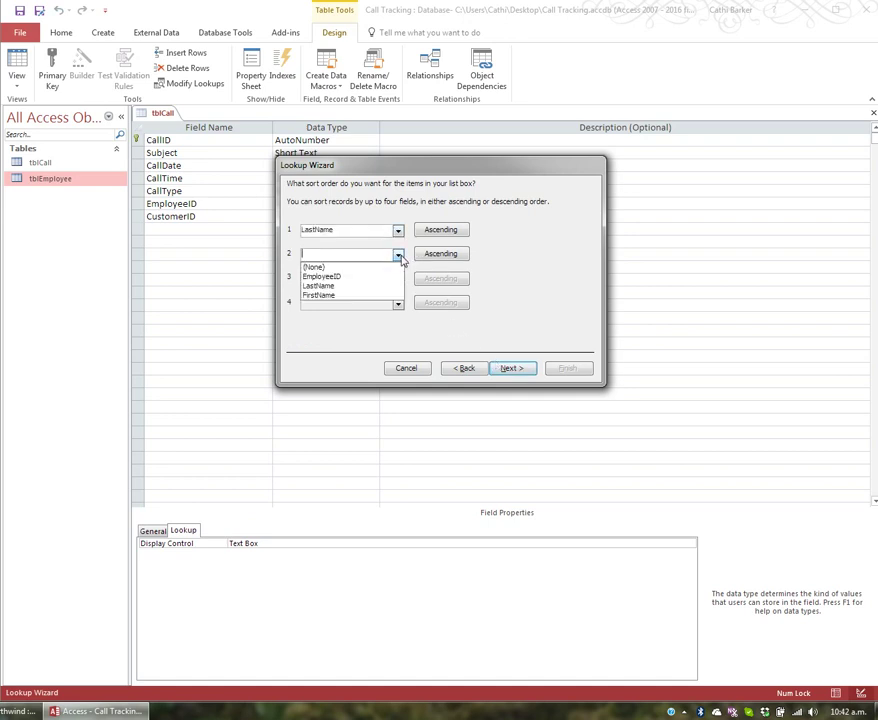
click(367, 296)
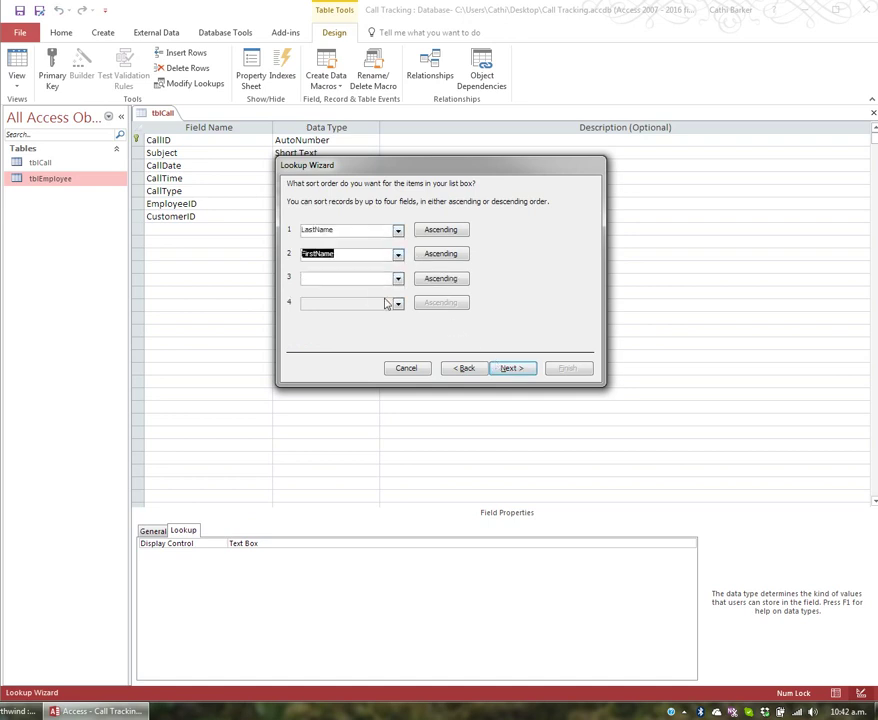
click(526, 372)
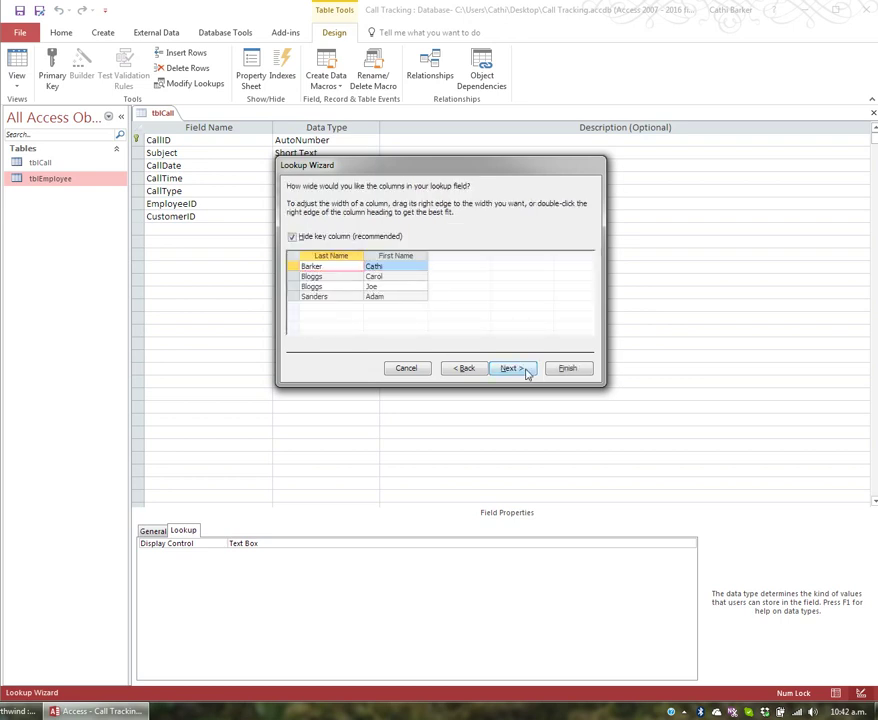
- Try reversing the LastName sort direction and showing the key column, restoring each setting
click(470, 372)
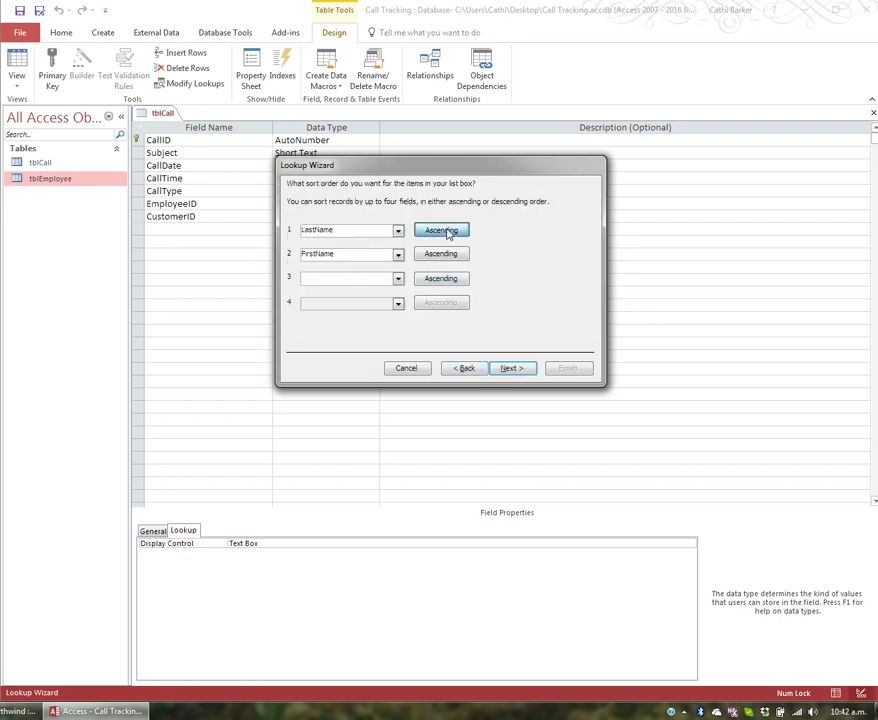
click(449, 230)
click(449, 230)
click(513, 368)
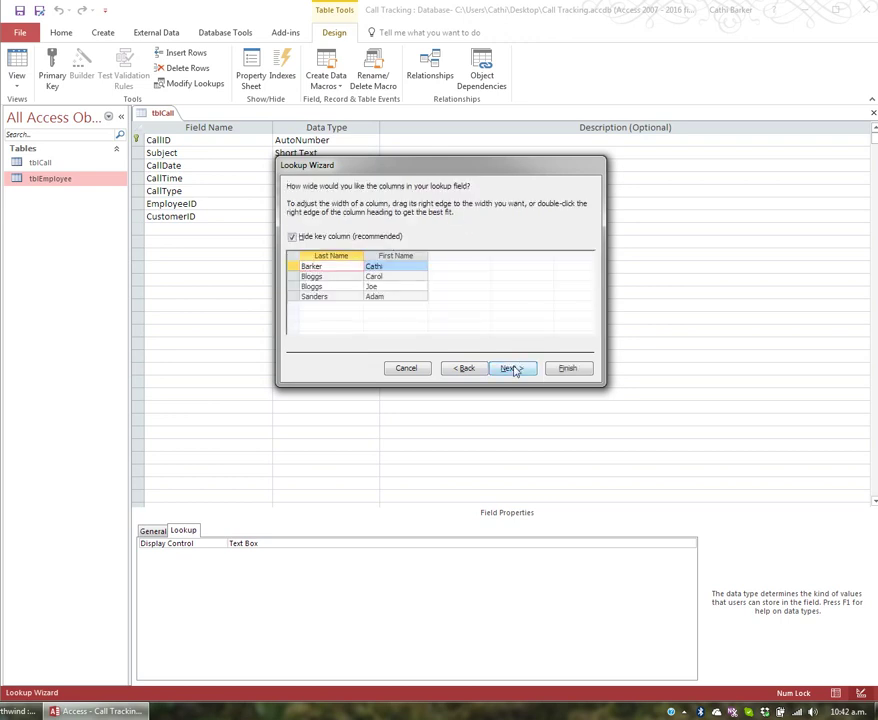
click(345, 238)
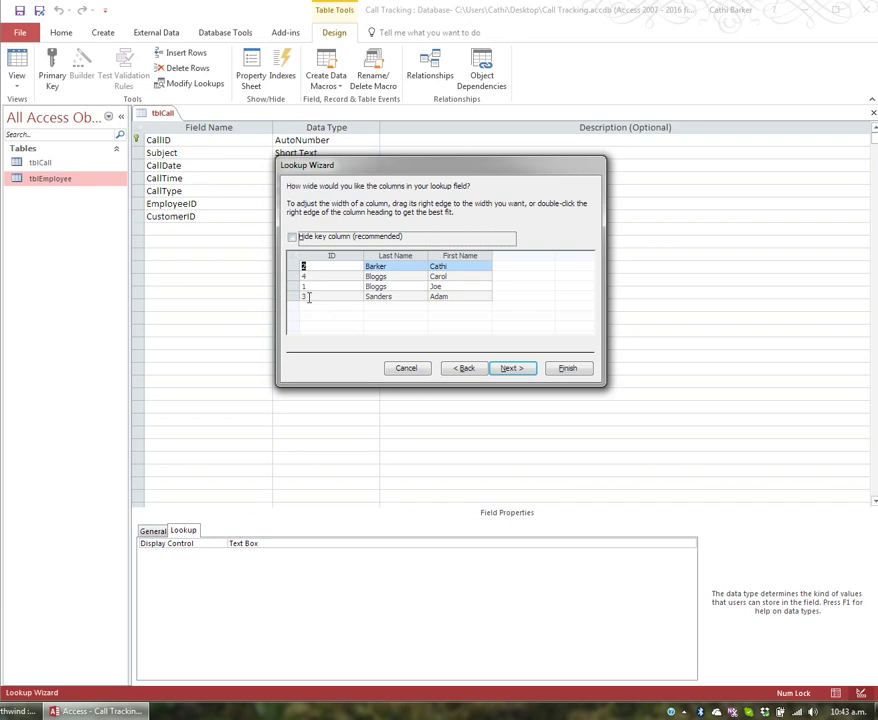
click(293, 237)
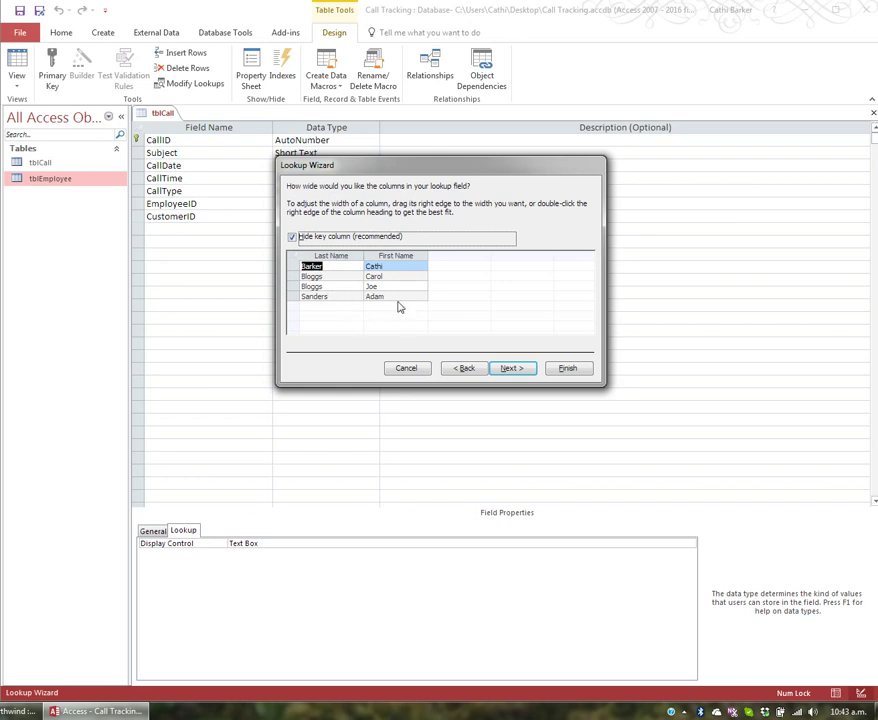
- Keep EmployeeID as the lookup label, finish the wizard and save the table so the relationship is created
click(517, 369)
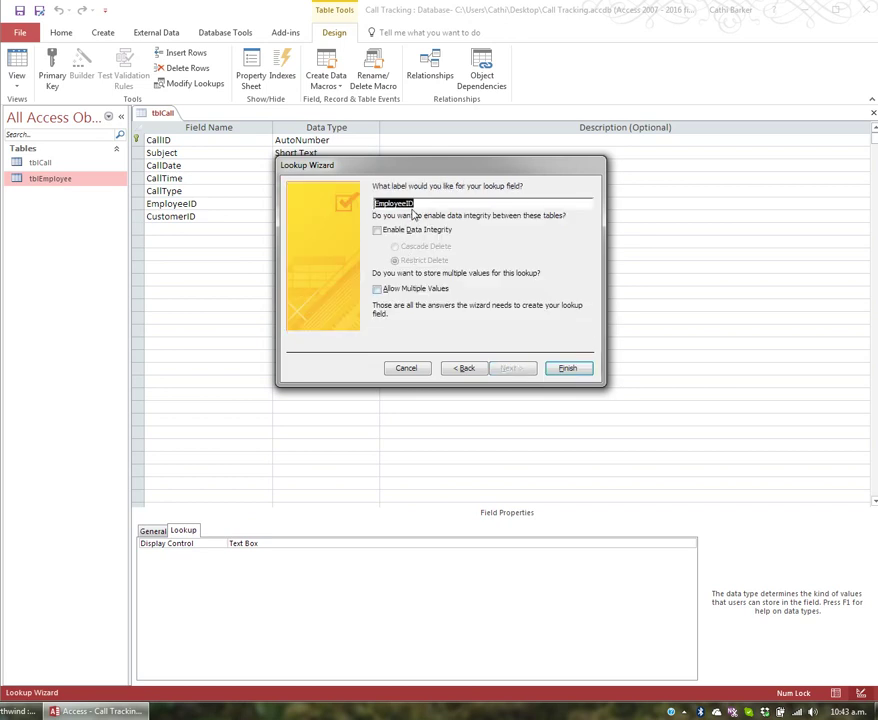
click(568, 369)
drag(108, 343, 436, 320)
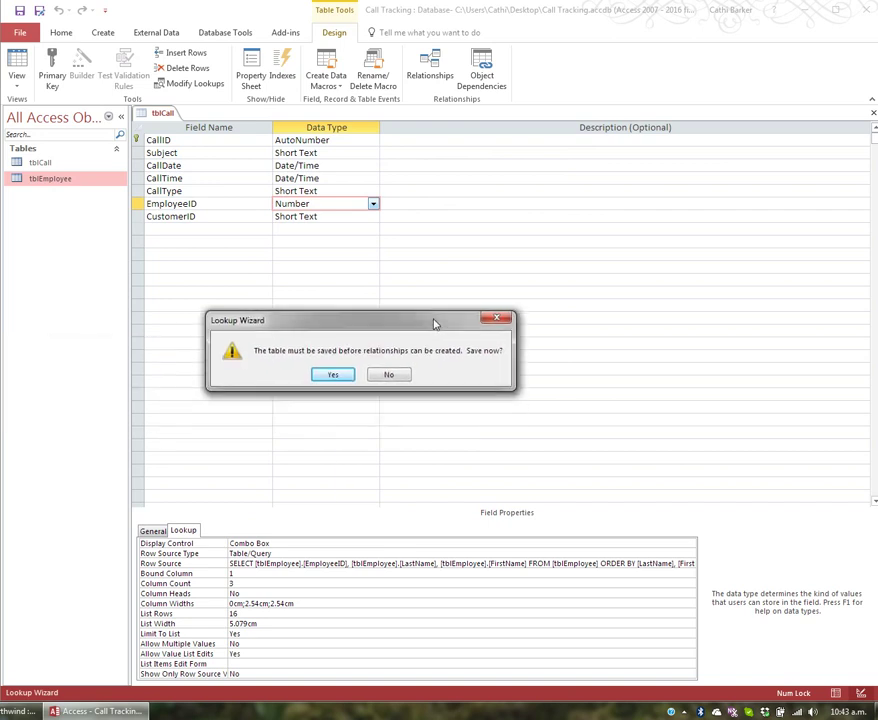
click(331, 376)
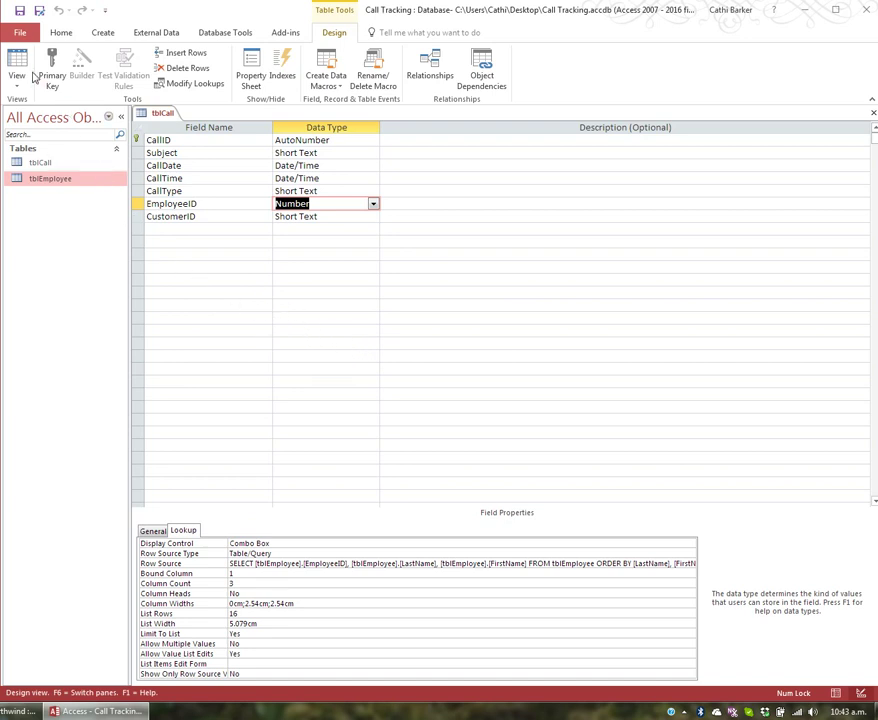
- Switch tblCall to Datasheet View and check the EmployeeID lookup list
click(17, 62)
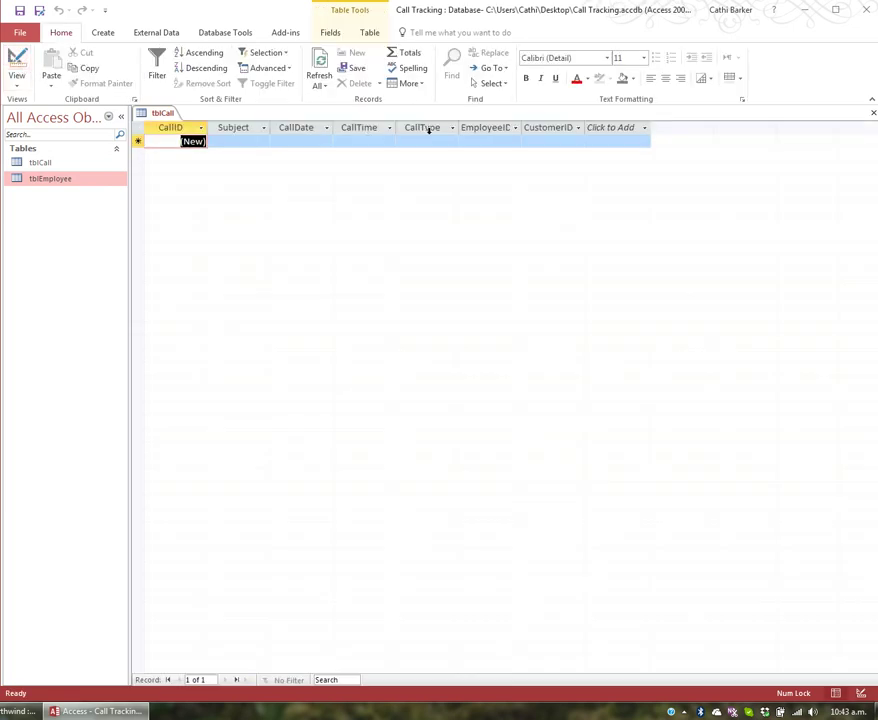
click(490, 140)
click(515, 143)
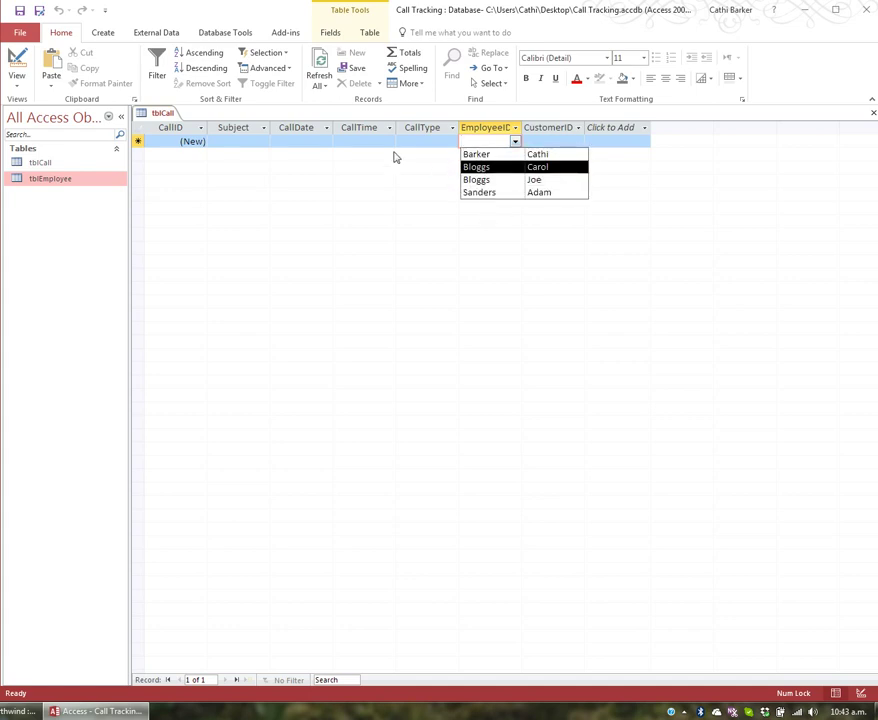
- Return to Design View and review the Row Source Type choices of the EmployeeID lookup
click(17, 61)
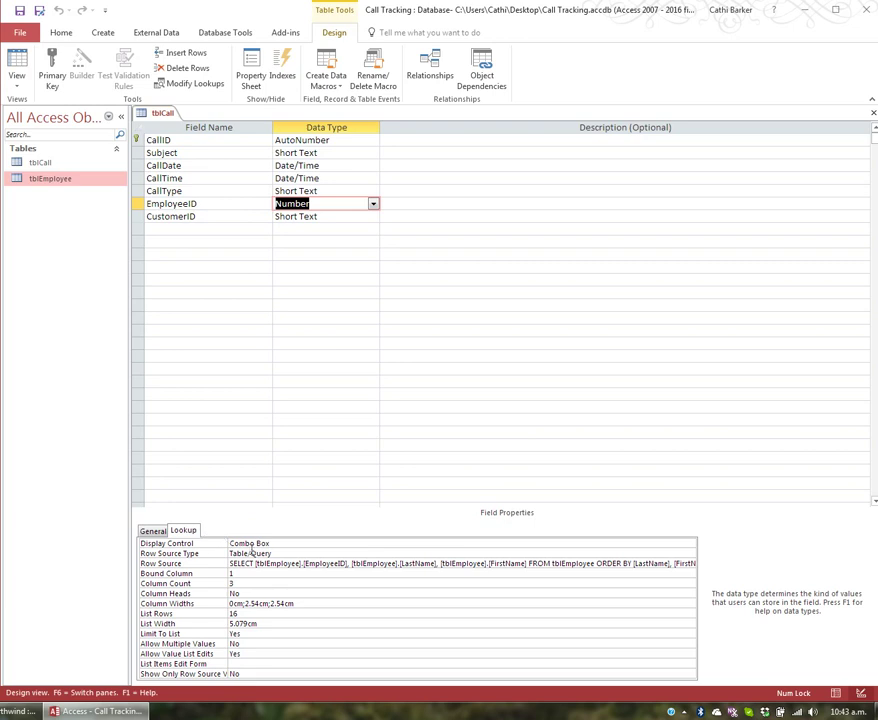
click(272, 553)
click(689, 554)
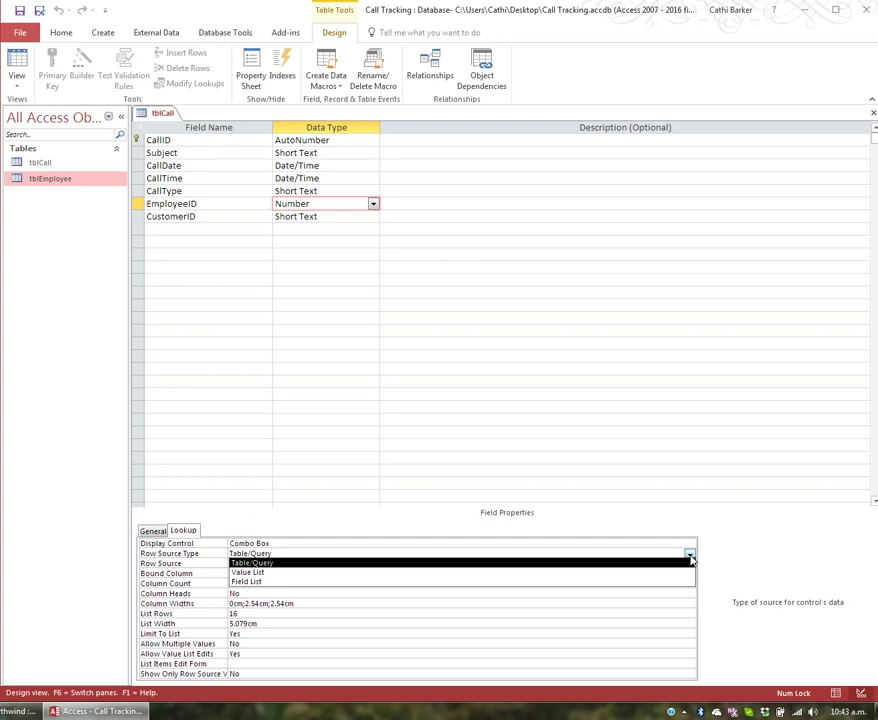
click(689, 554)
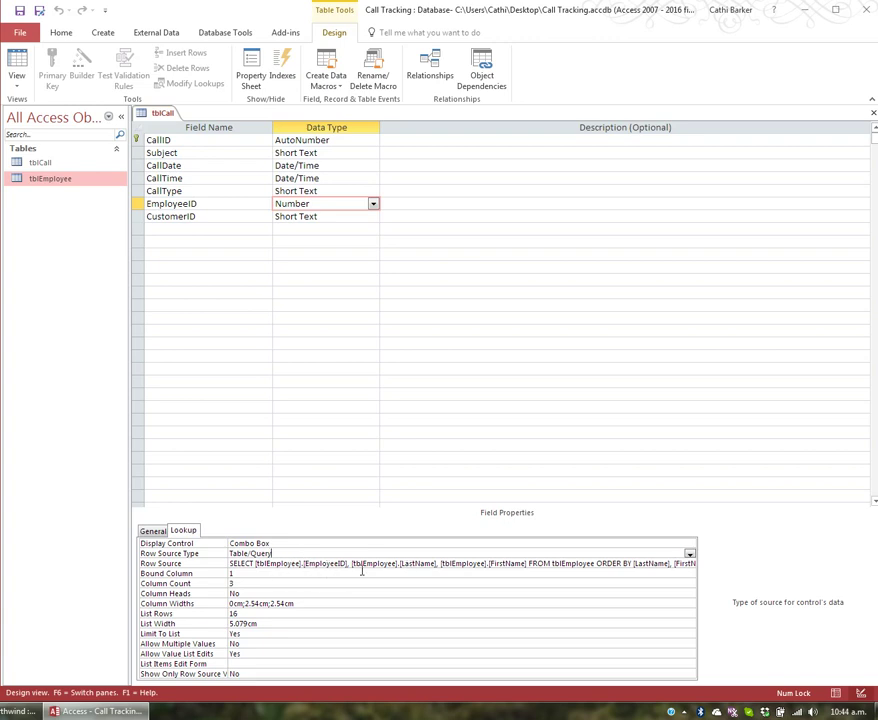
- Examine the EmployeeID row source in the Query Builder, close it and check the Bound Column property
click(470, 565)
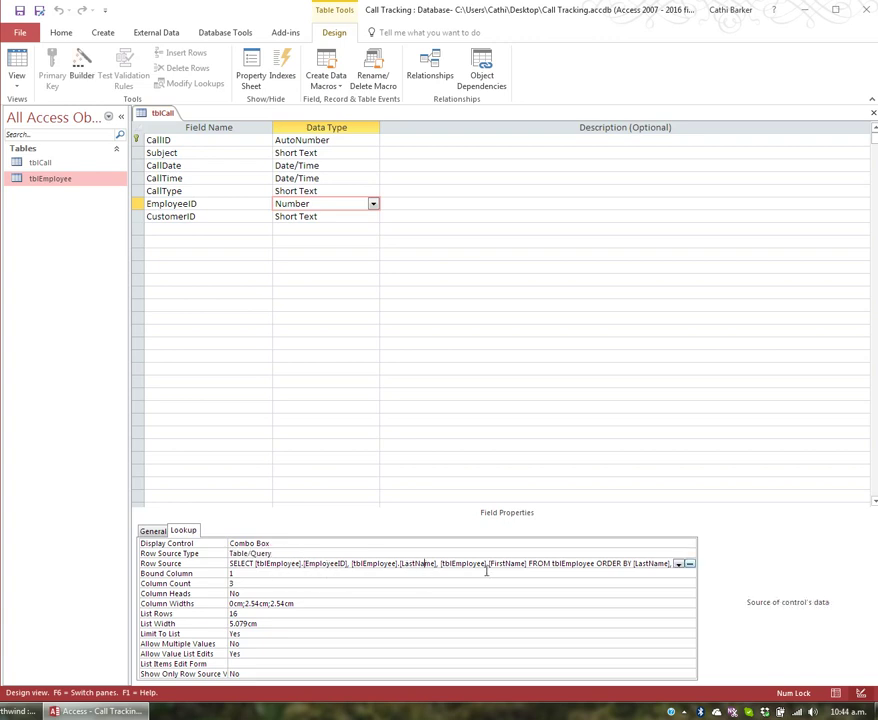
click(689, 564)
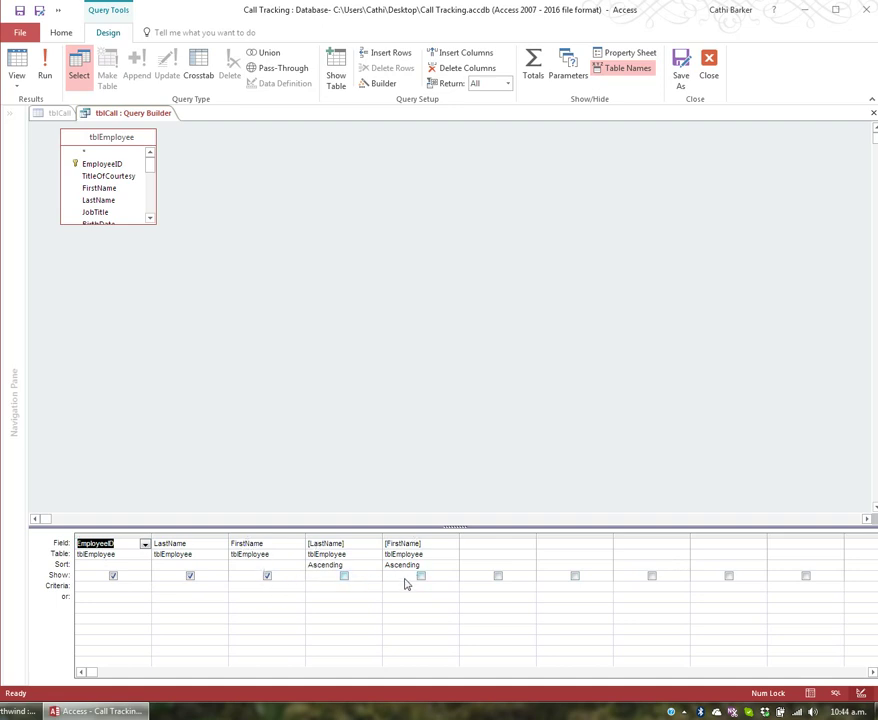
click(708, 70)
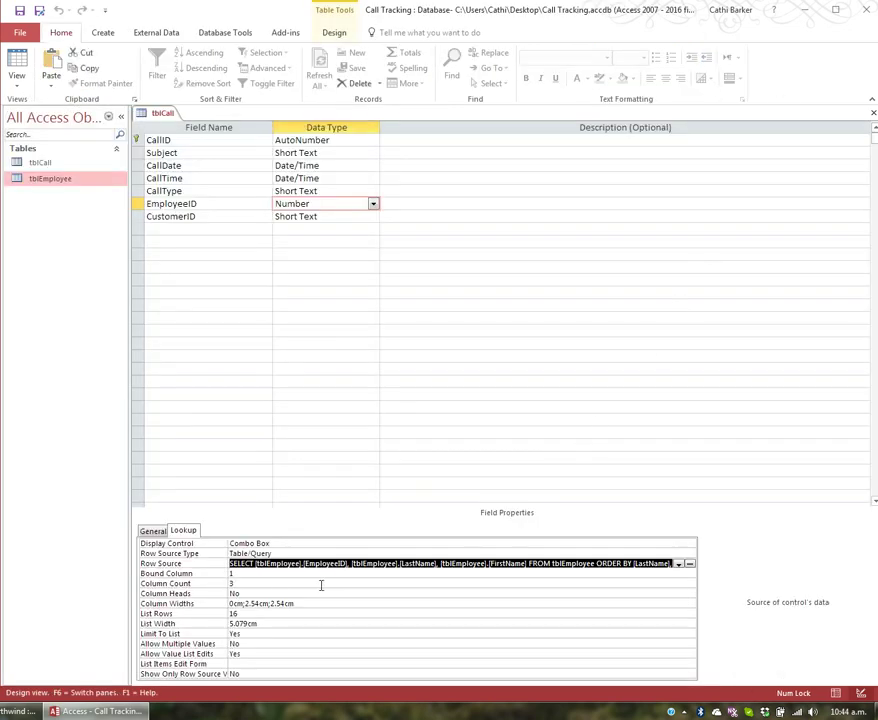
click(233, 575)
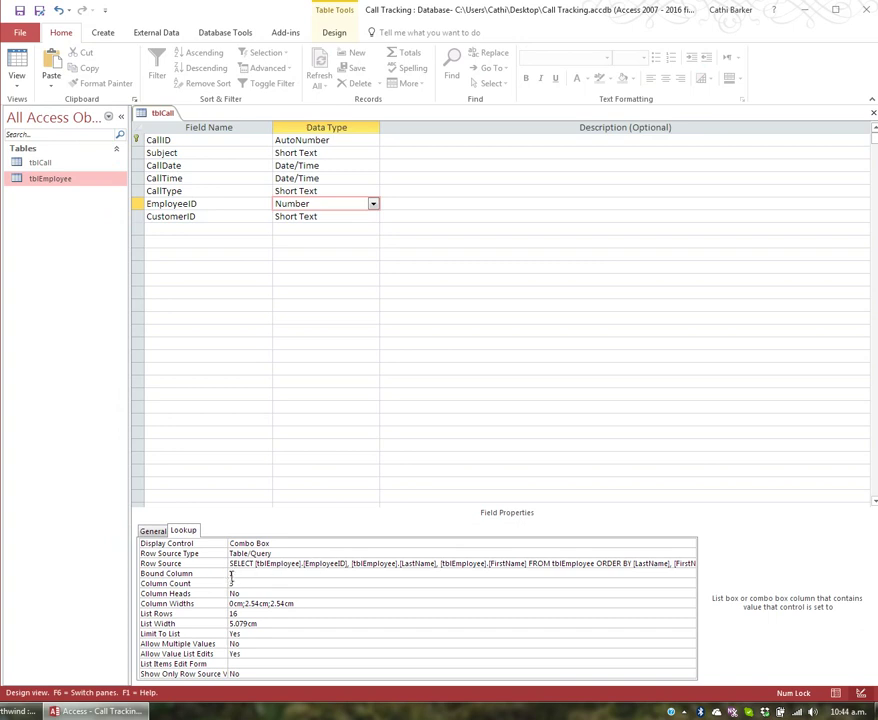
- Turn on Column Heads for the EmployeeID lookup by setting the property to Yes
click(232, 583)
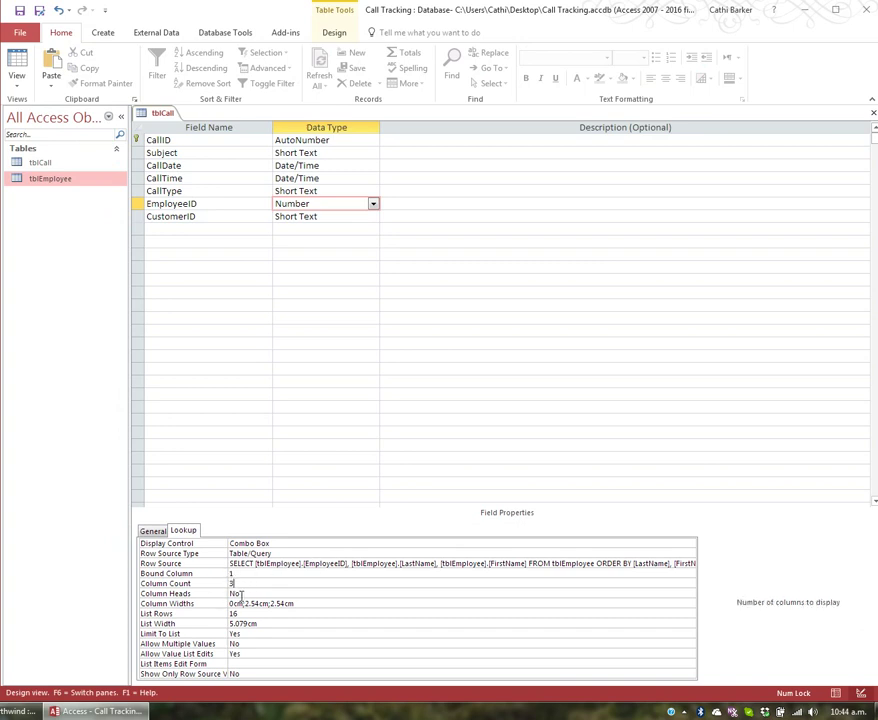
double_click(236, 594)
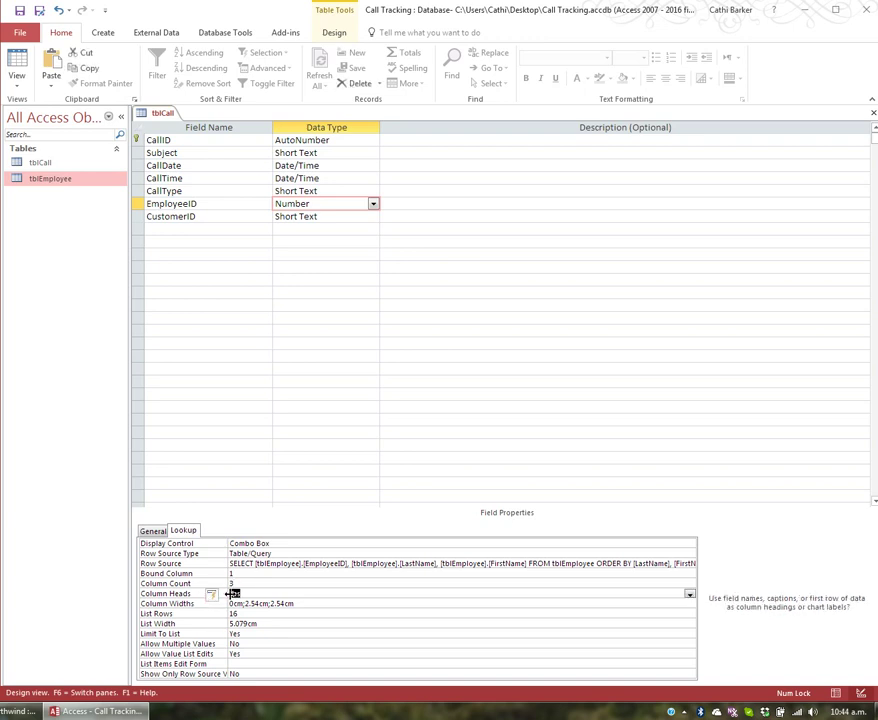
click(236, 604)
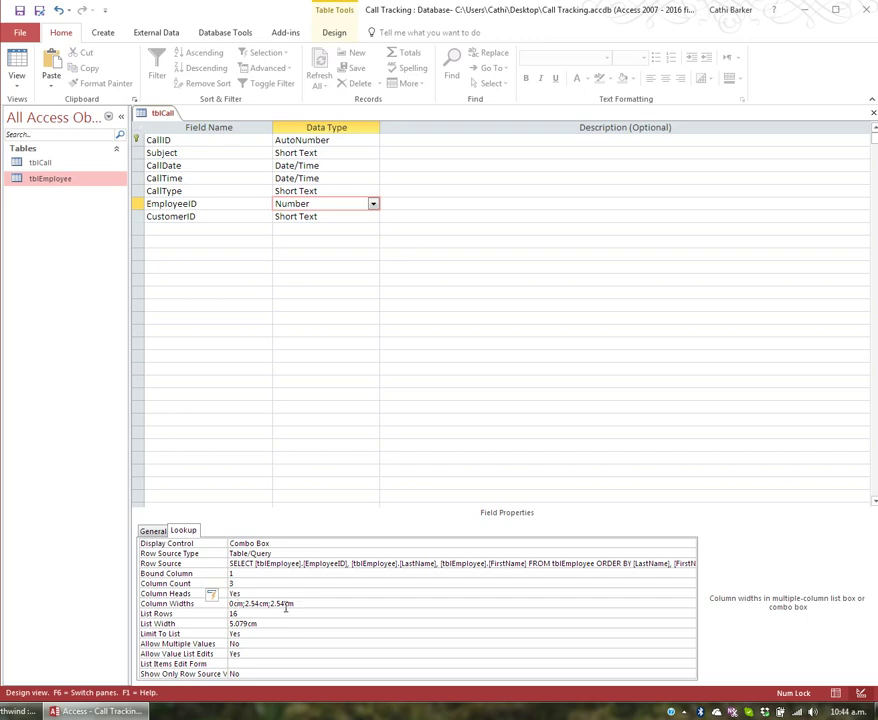
- Review the remaining list properties of the EmployeeID lookup and set Allow Value List Edits to No
click(246, 614)
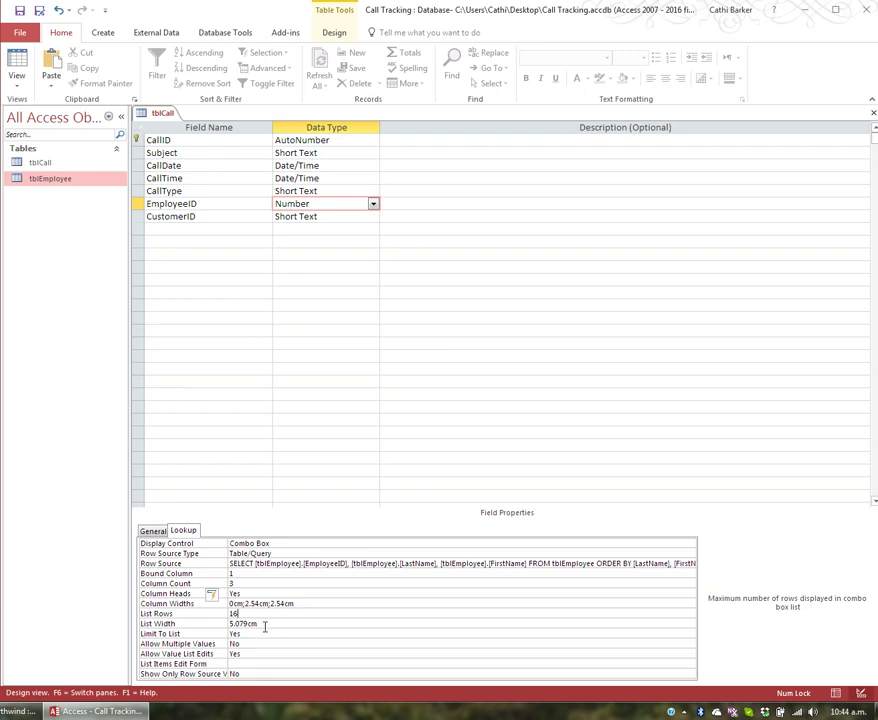
click(265, 625)
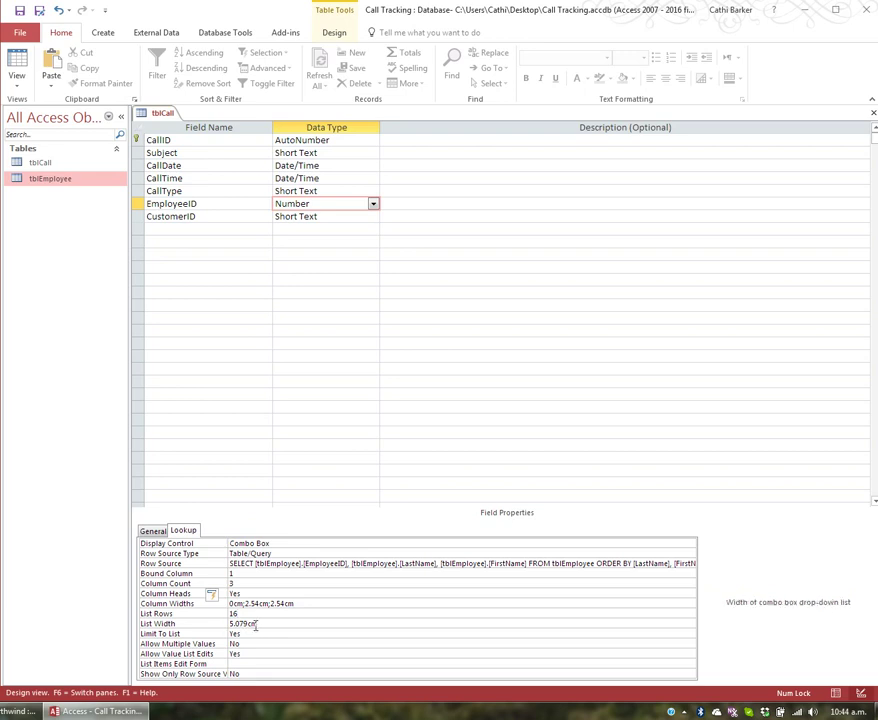
click(240, 634)
click(245, 645)
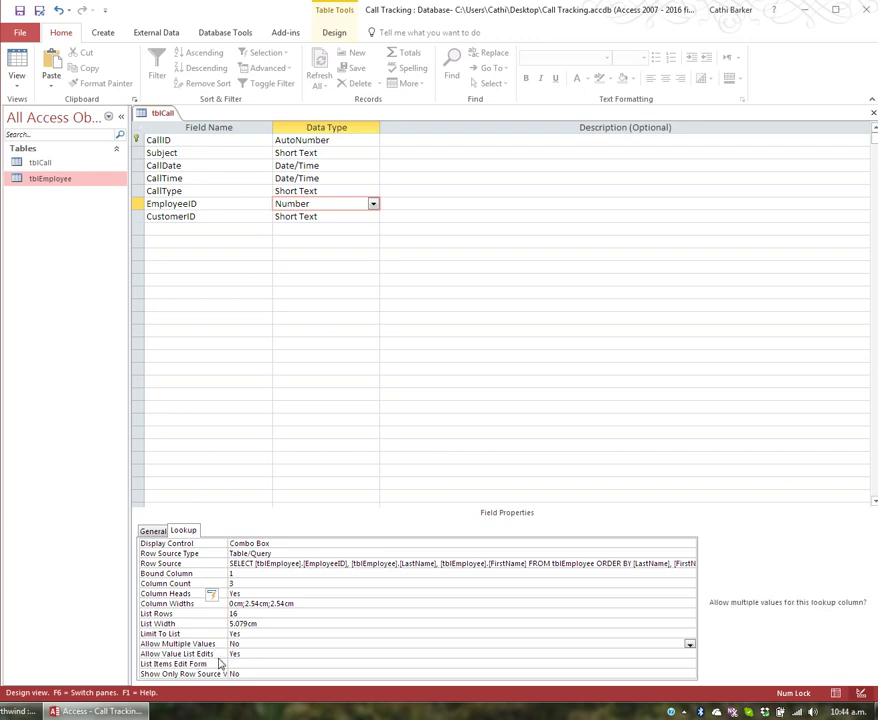
mouse_move(205, 657)
double_click(297, 653)
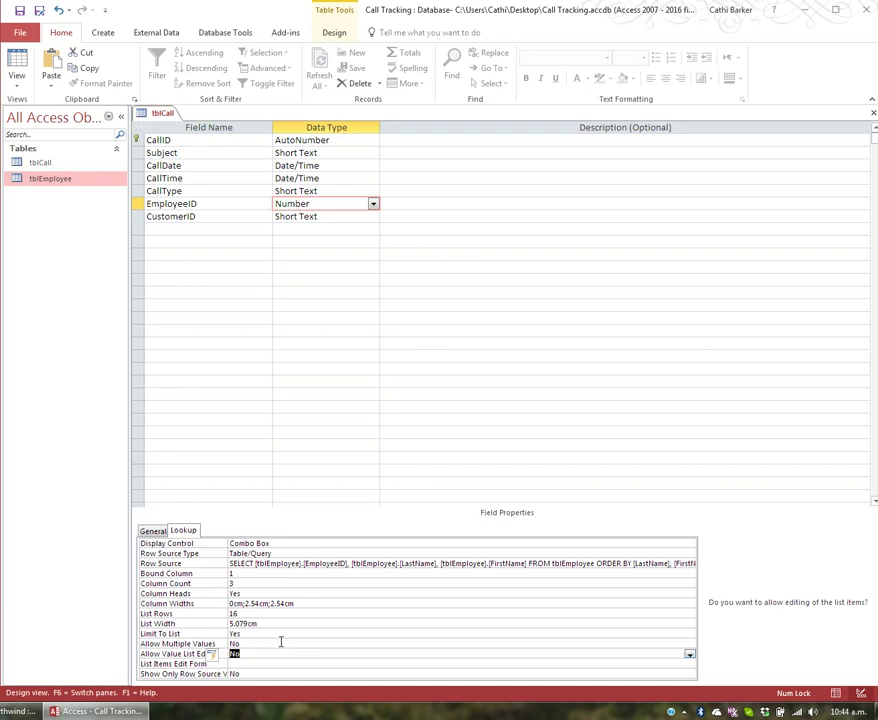
- Save tblCall while switching to Datasheet View and check the column headings in the EmployeeID lookup list
click(18, 65)
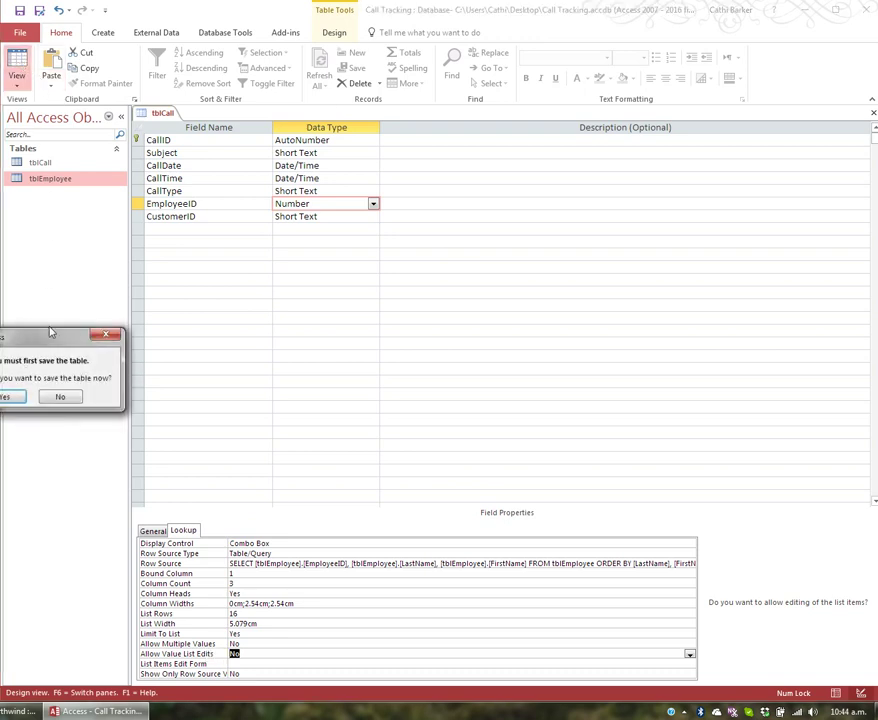
drag(46, 344, 279, 340)
click(250, 400)
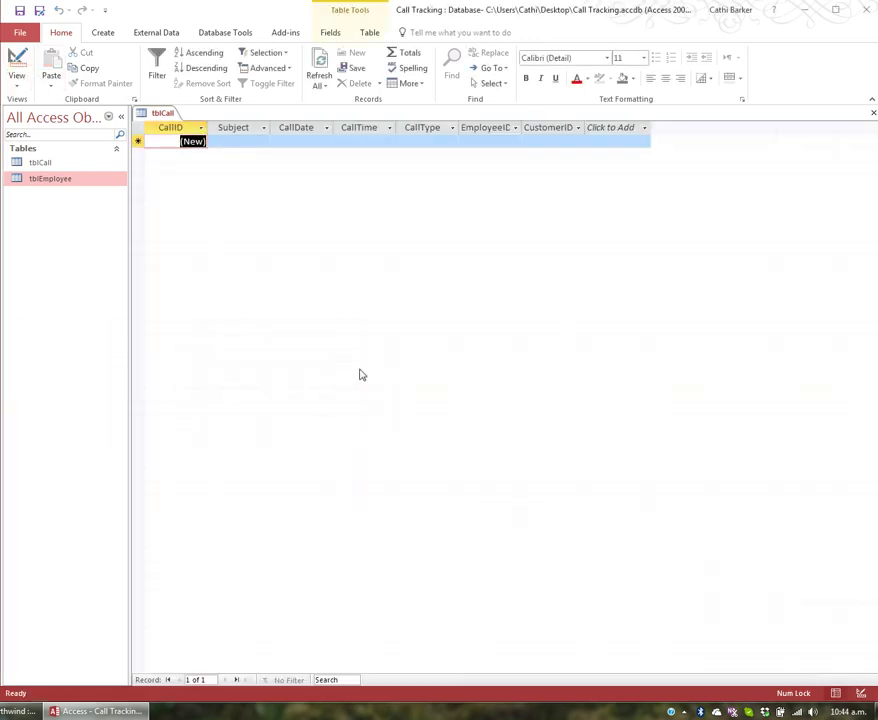
click(500, 141)
click(515, 141)
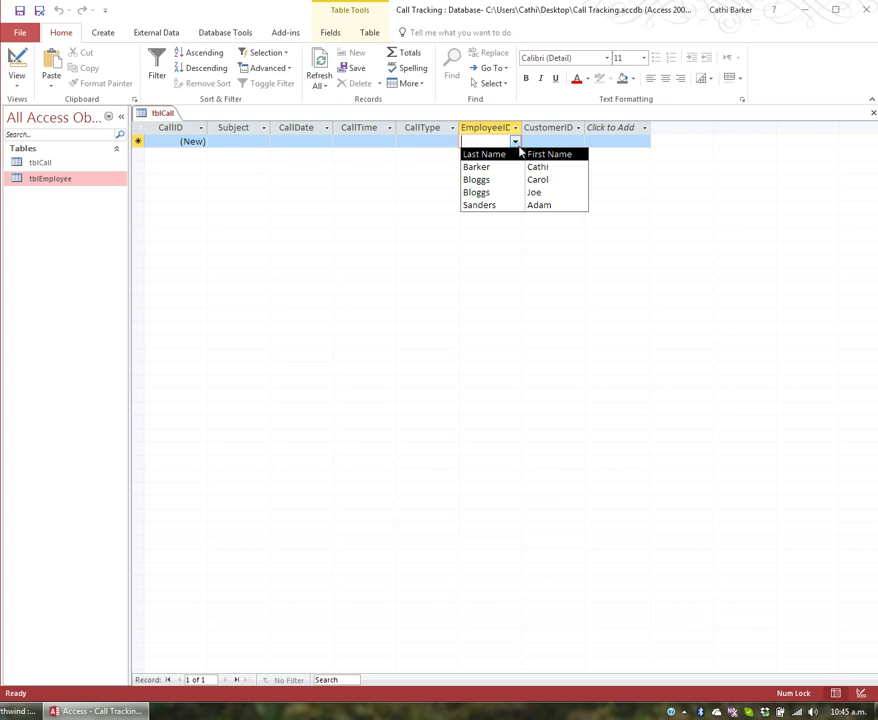
click(516, 142)
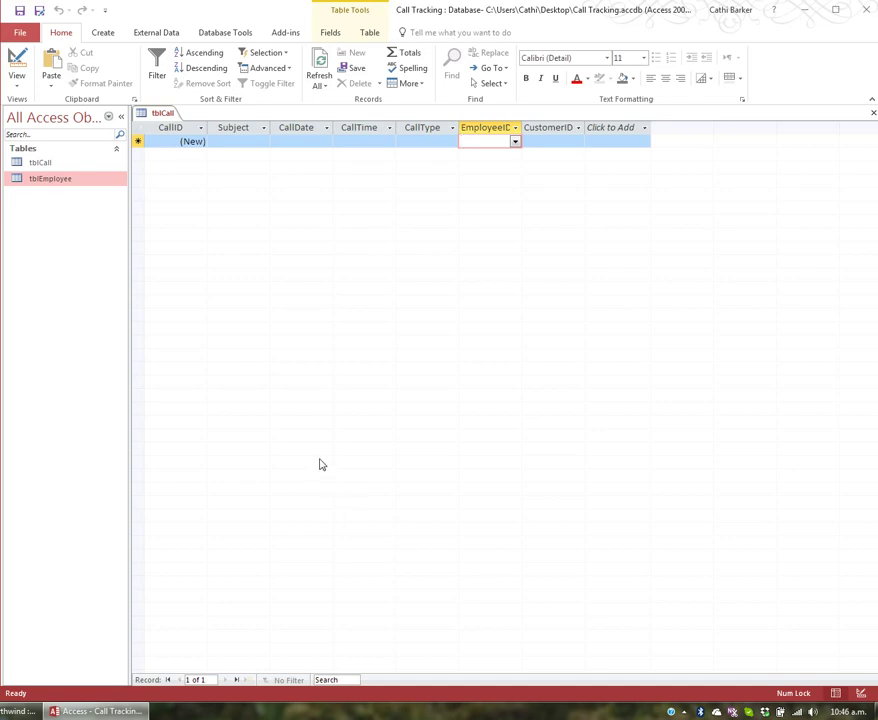
- Open the Call Tracking2.accdb database from the Desktop
click(18, 31)
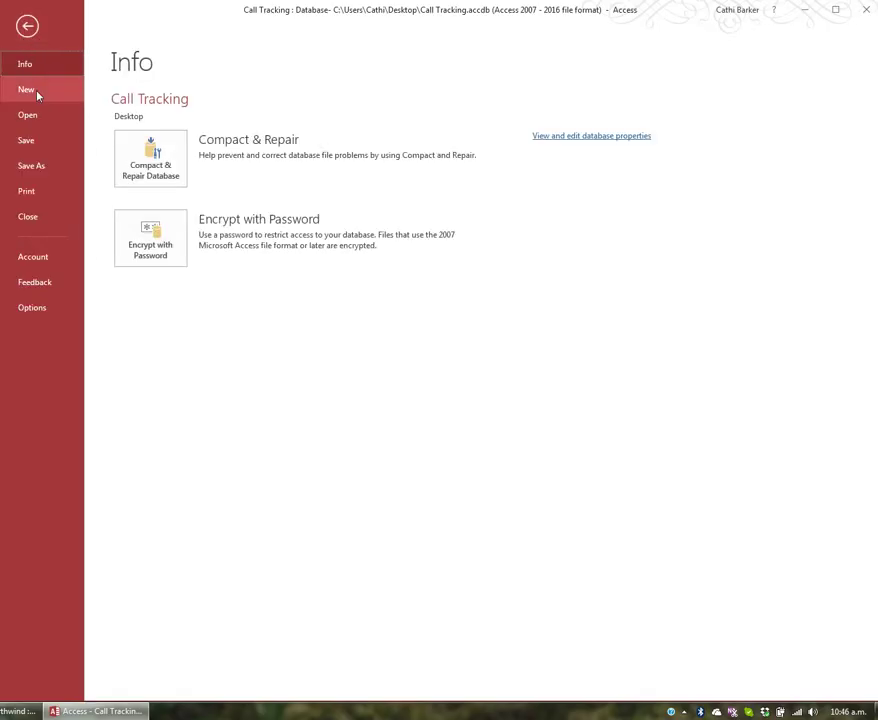
click(36, 120)
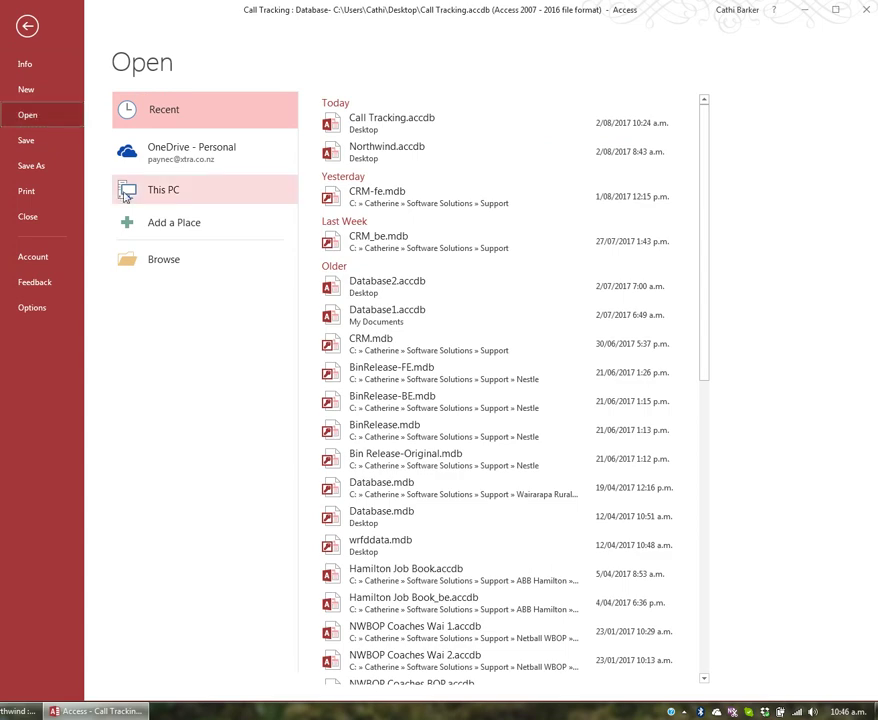
click(165, 261)
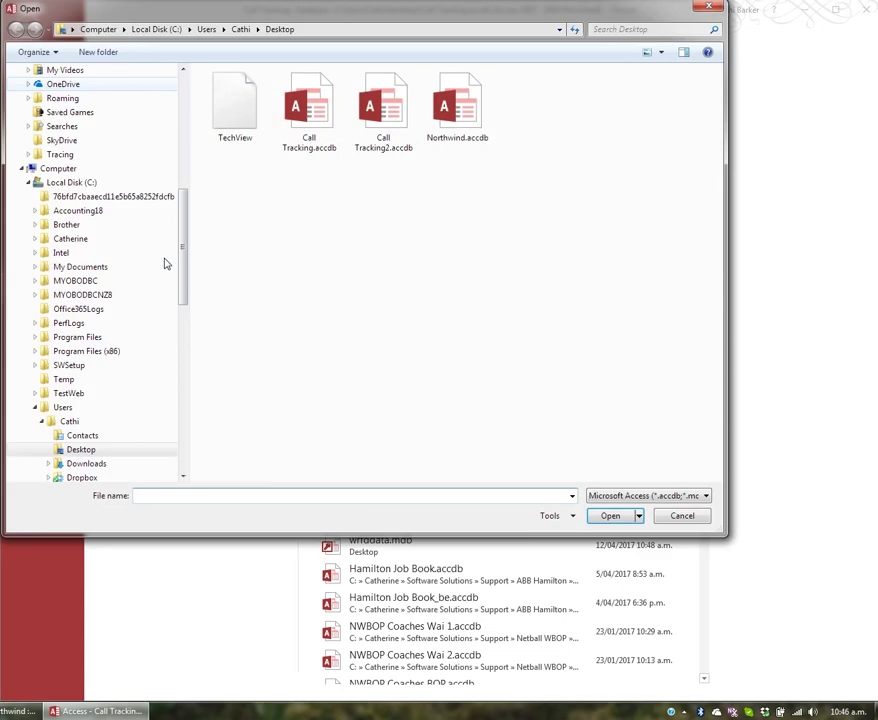
drag(186, 240, 188, 140)
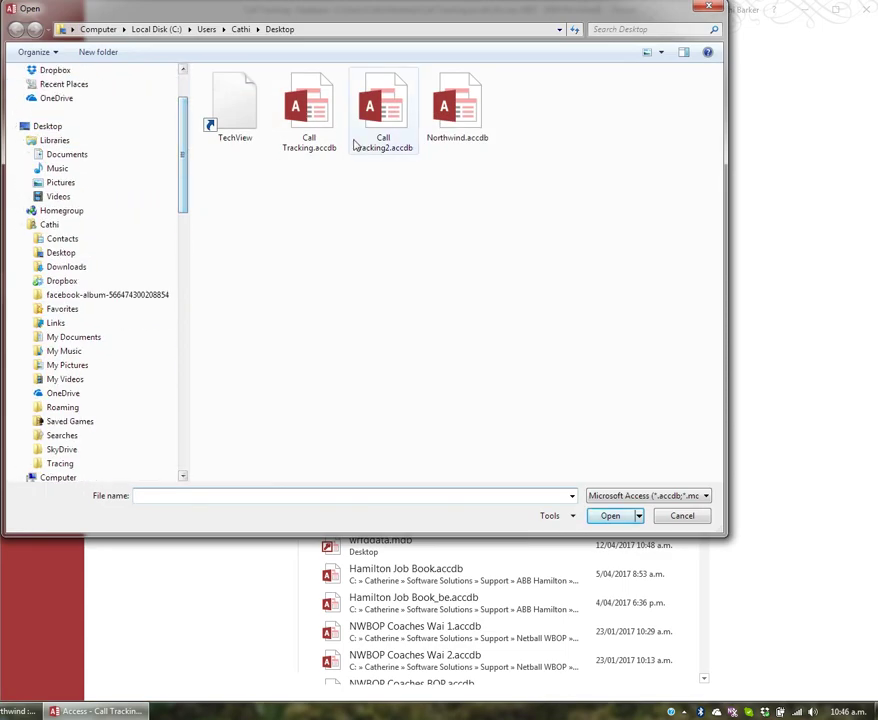
click(388, 110)
click(622, 518)
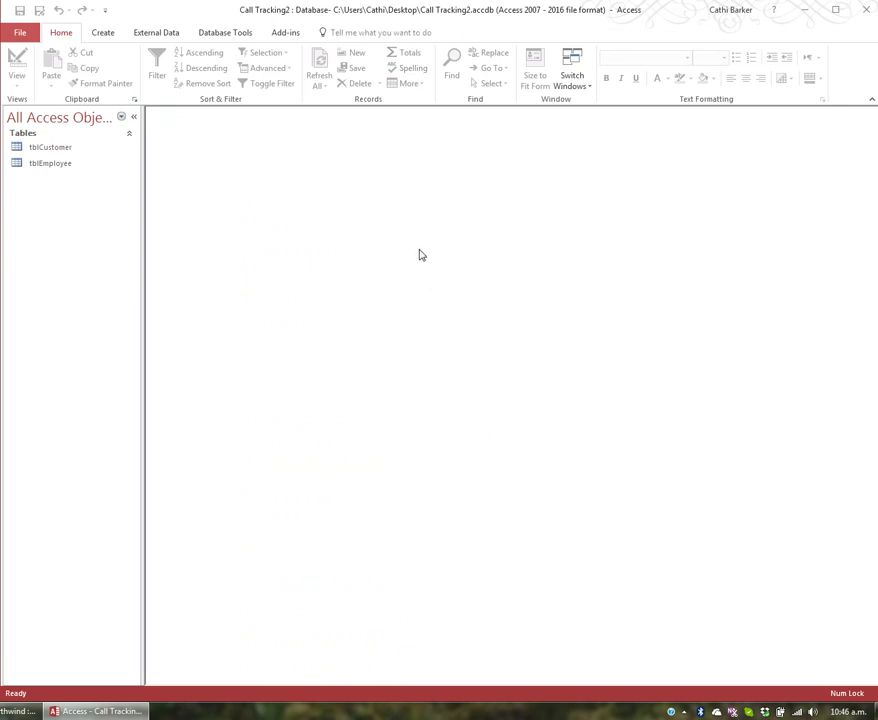
- Look over the records in tblCustomer and tblEmployee, closing each table after viewing it
double_click(61, 151)
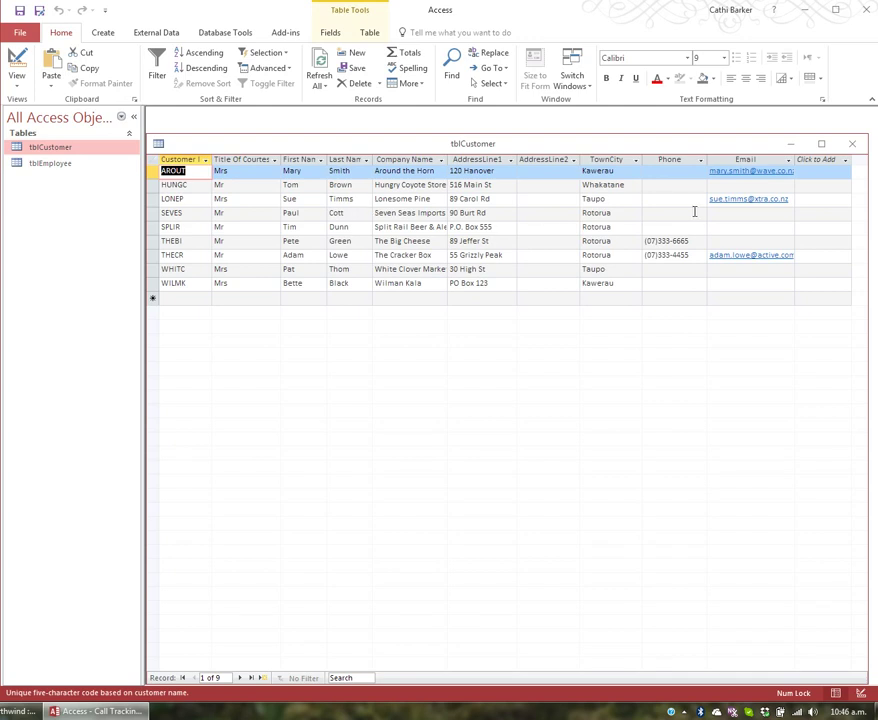
click(851, 143)
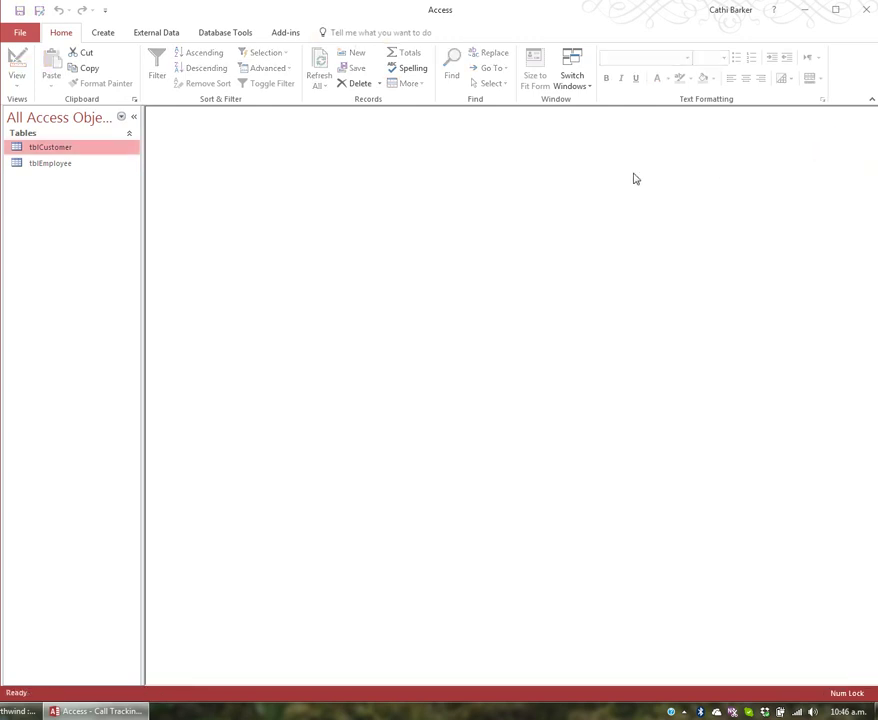
double_click(80, 165)
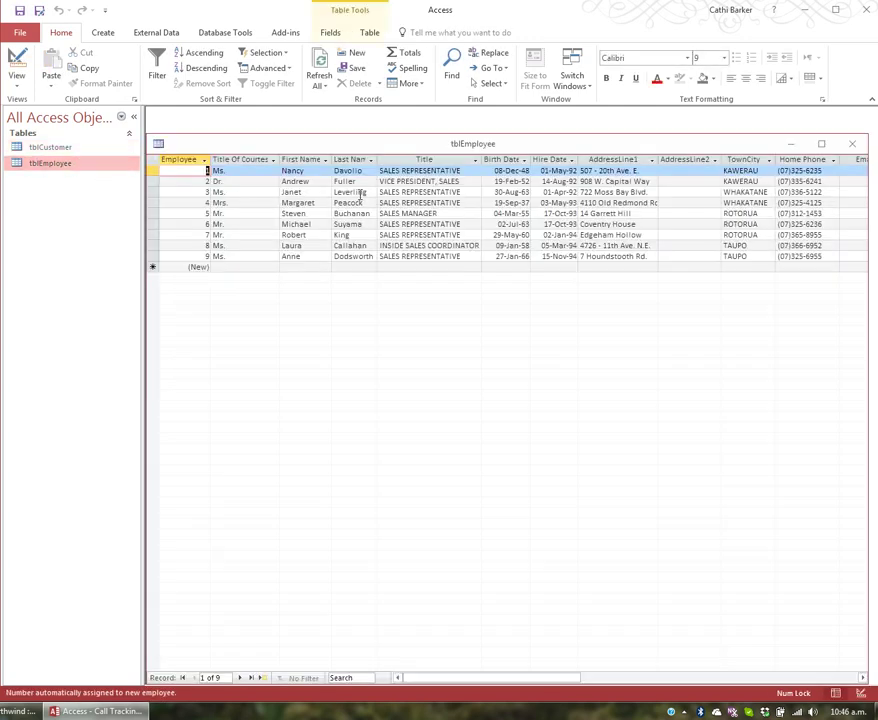
click(851, 143)
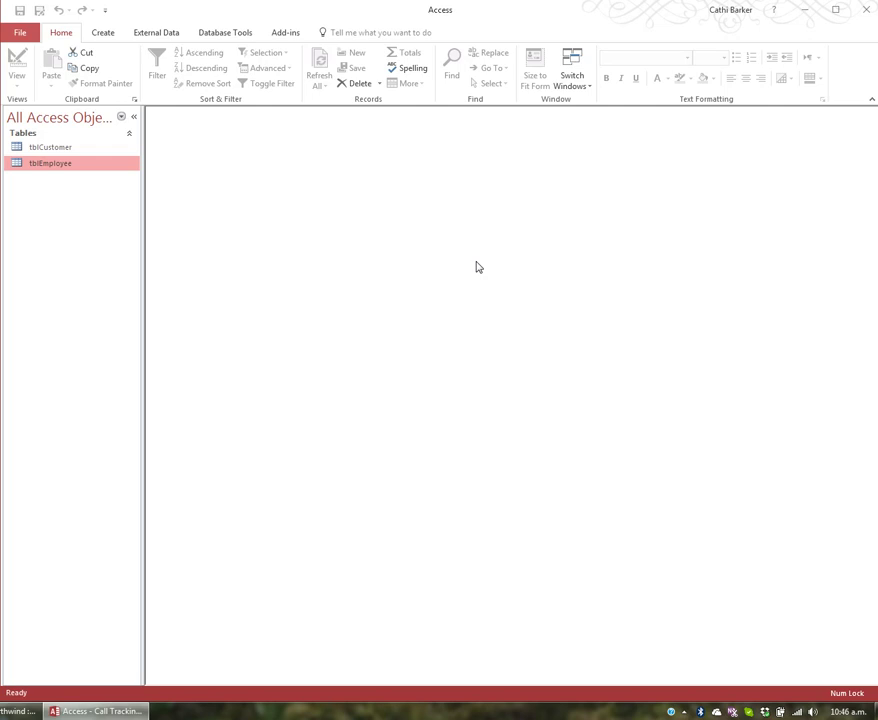
- Start an Access database import with Call Tracking.accdb on the Desktop as the source, importing objects into the current database
click(158, 33)
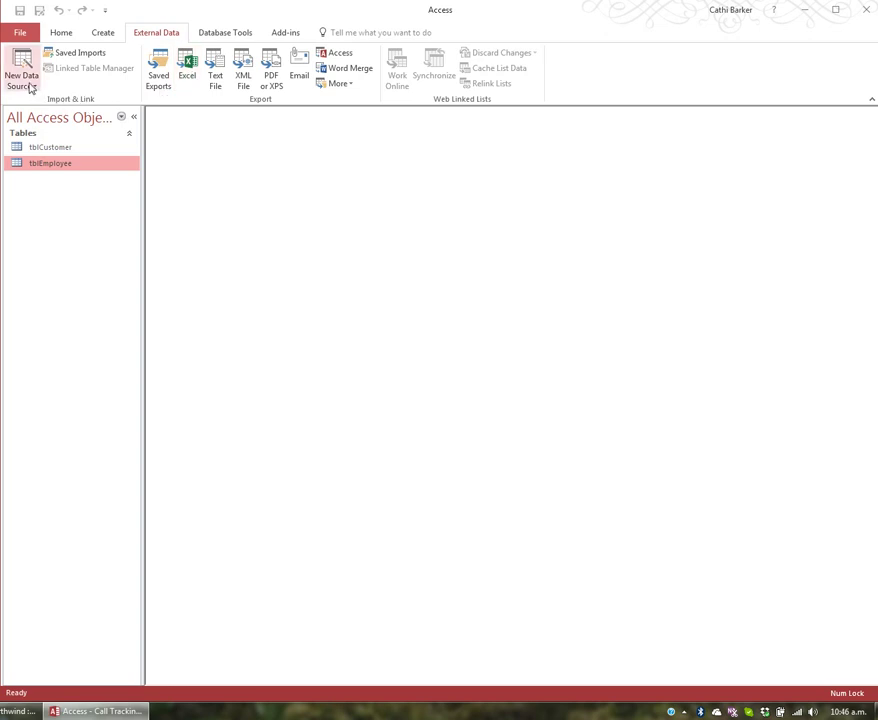
click(30, 87)
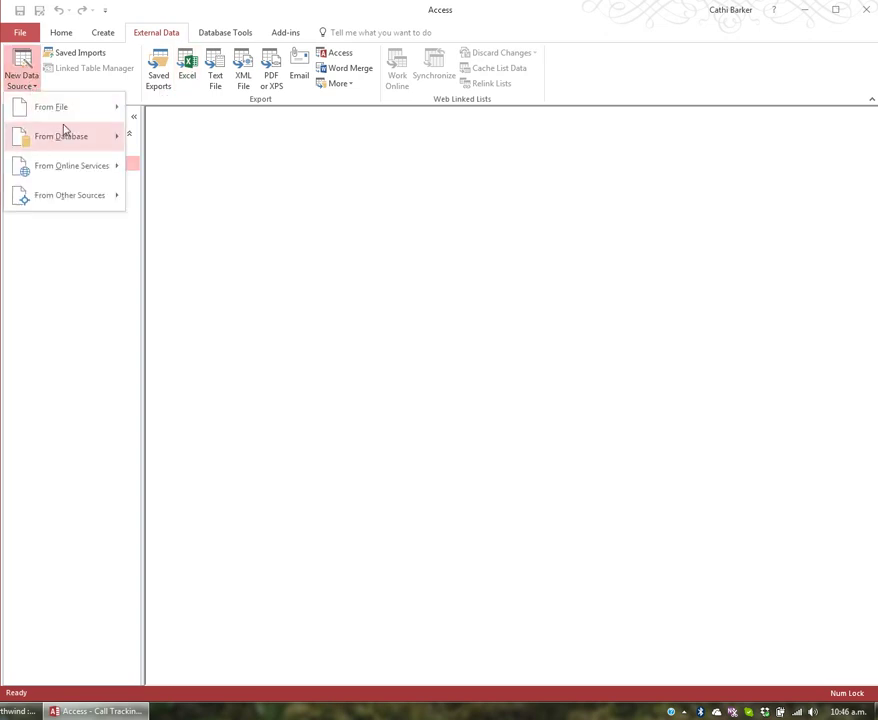
mouse_move(78, 140)
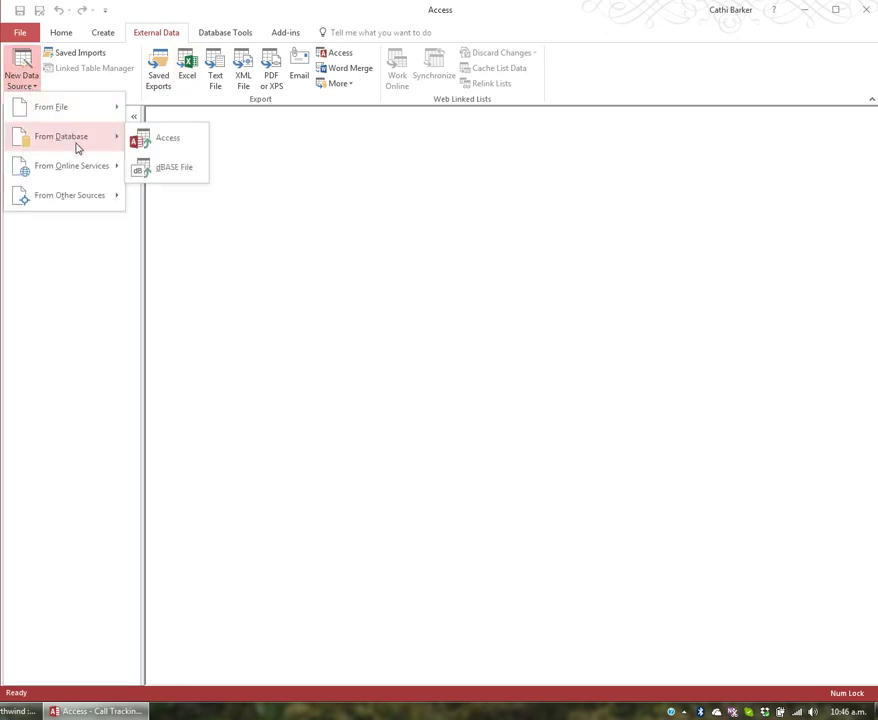
click(169, 143)
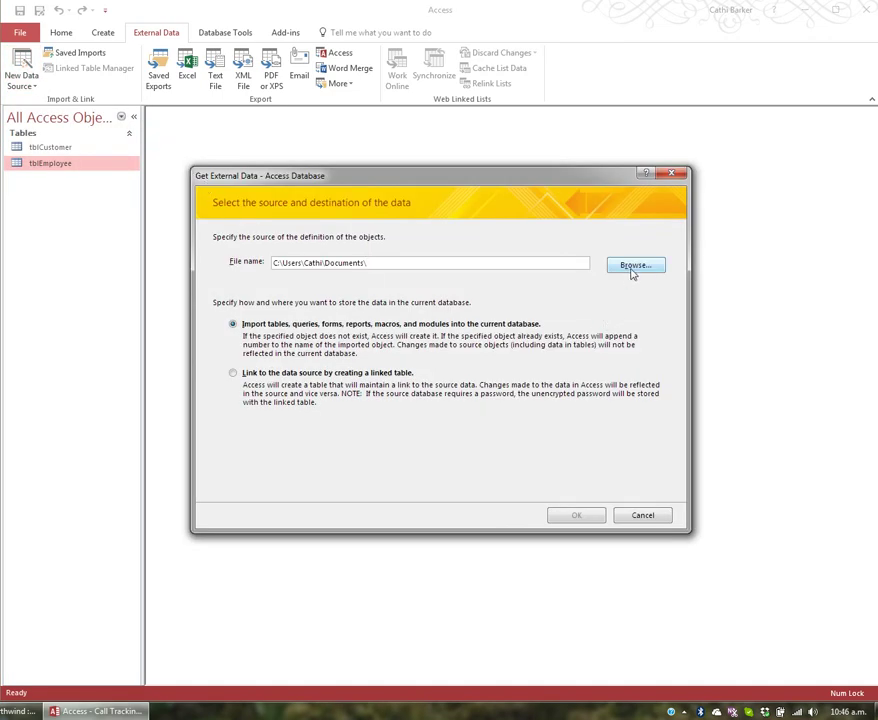
click(637, 268)
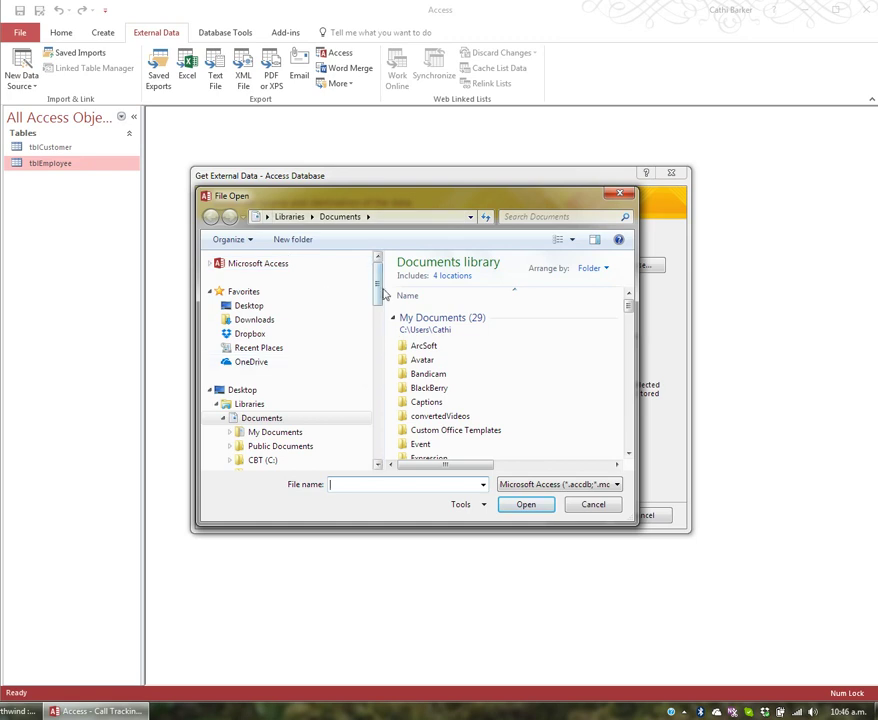
click(243, 308)
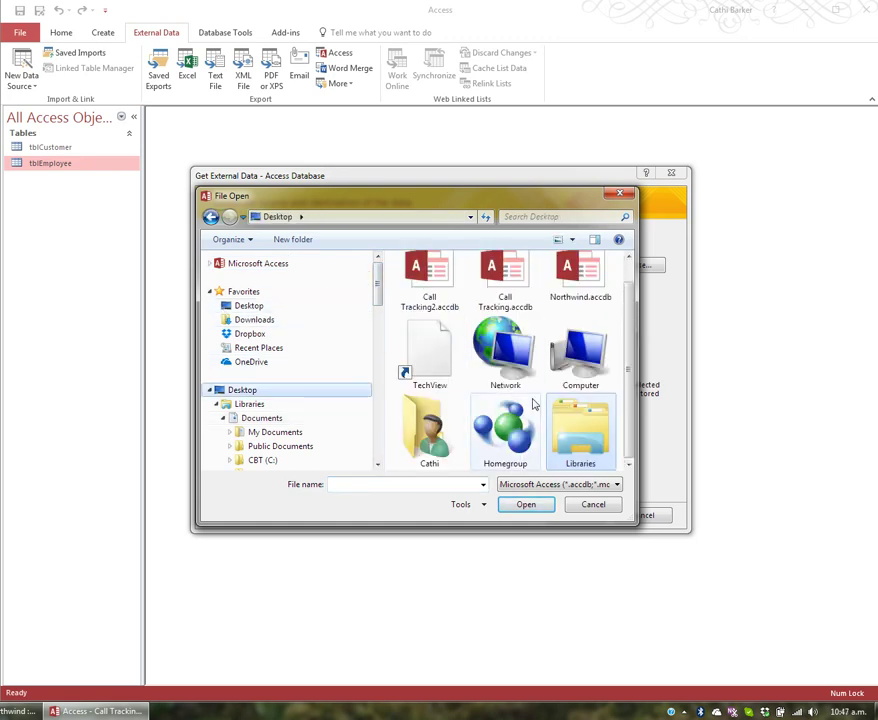
click(509, 277)
click(521, 504)
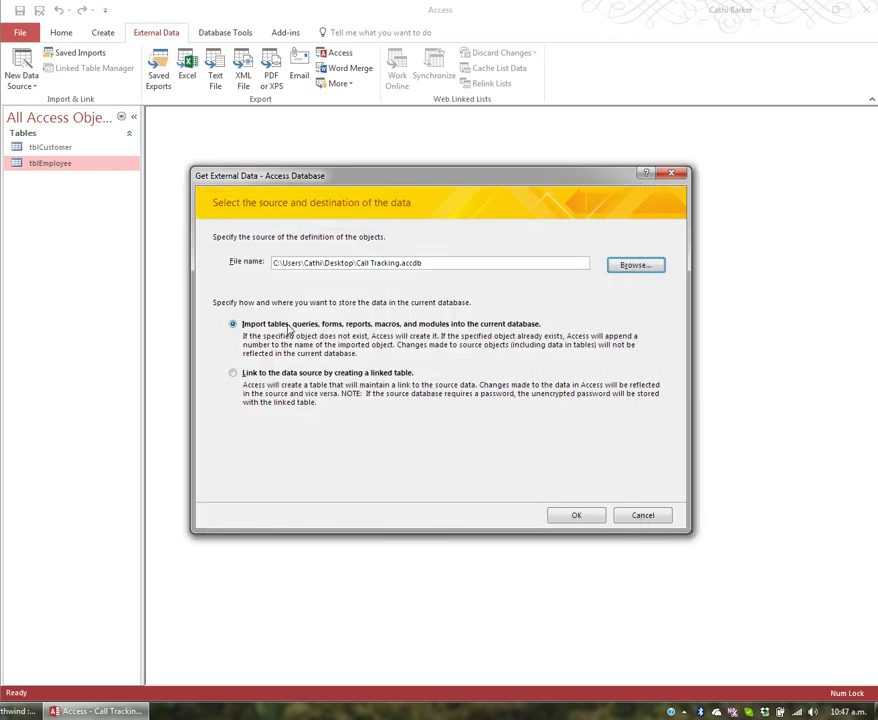
click(578, 516)
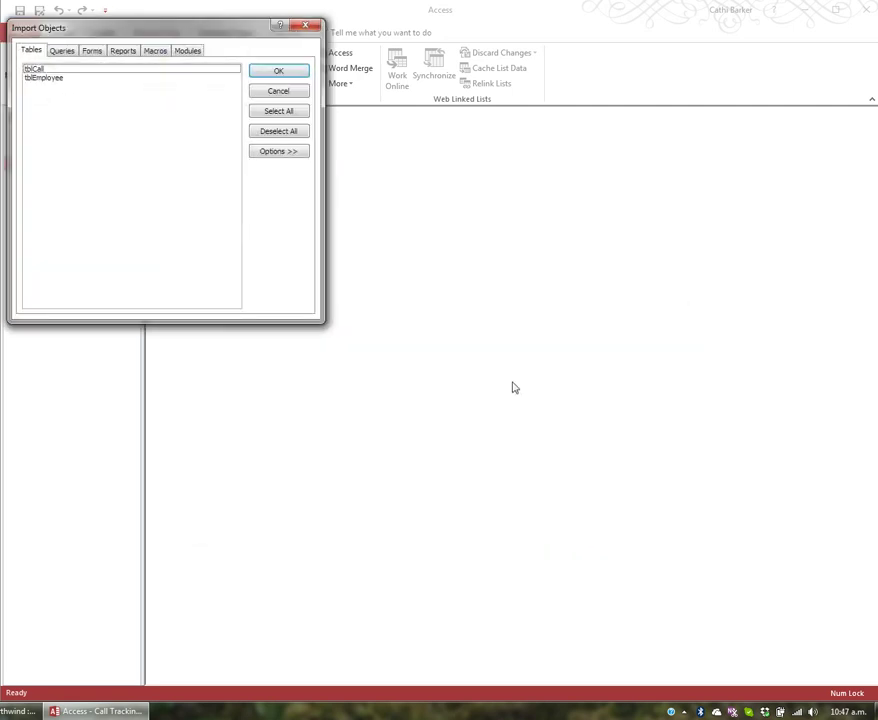
- Import the tblCall table without saving the import steps
click(36, 70)
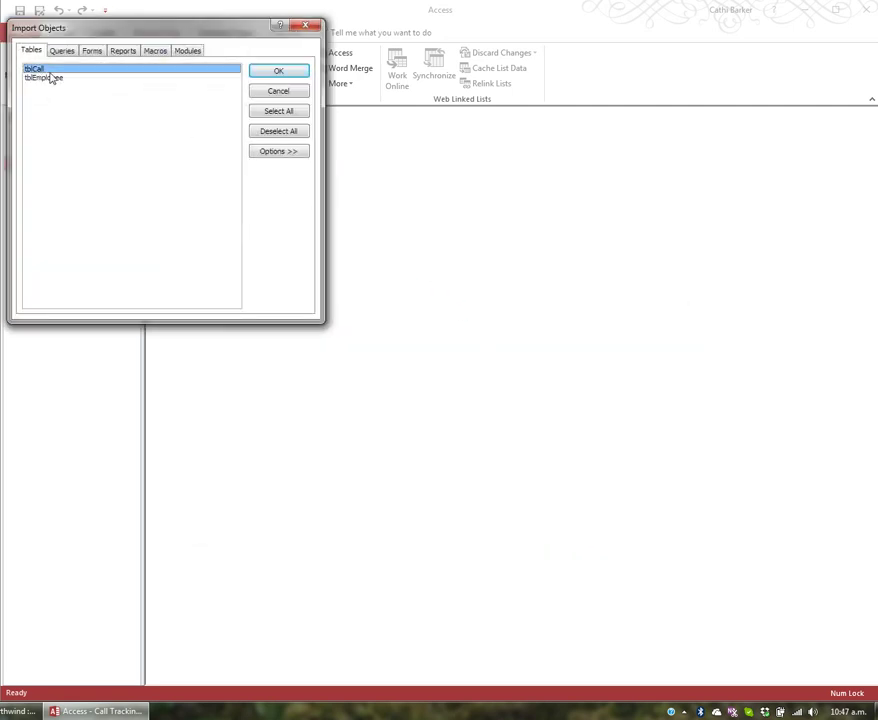
click(298, 78)
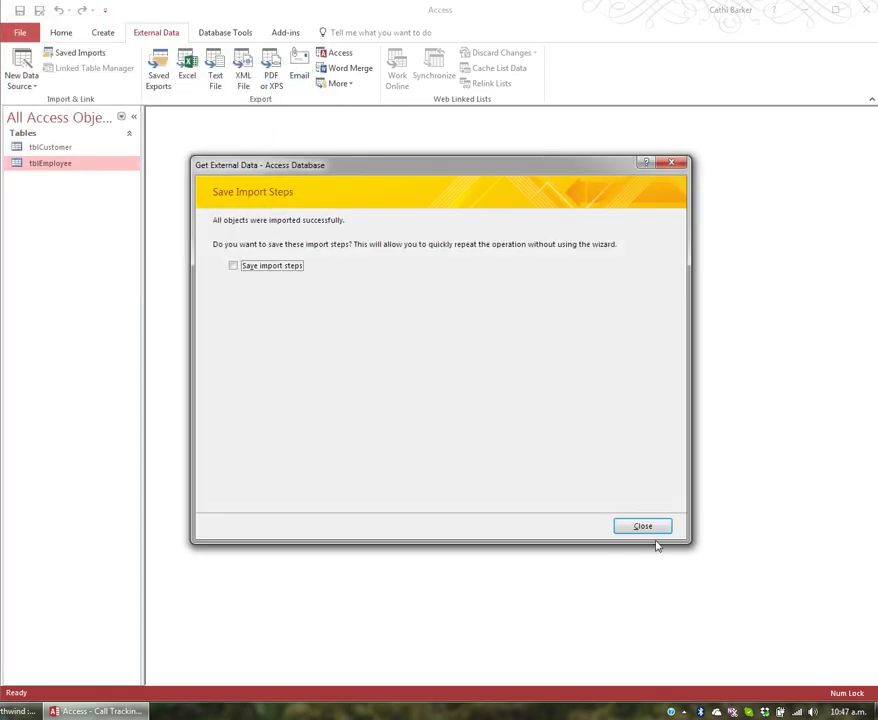
click(652, 528)
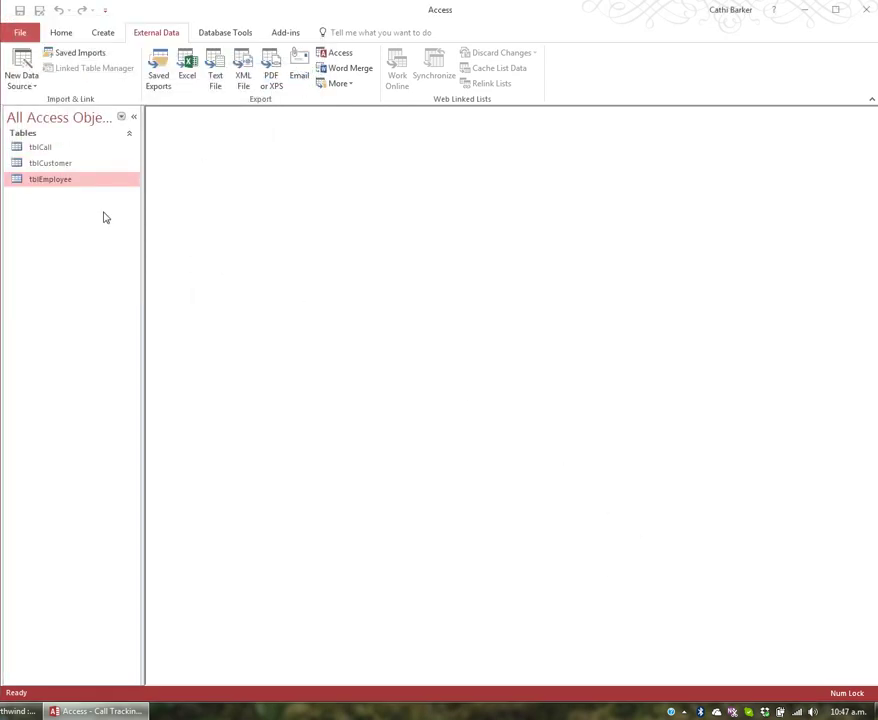
- Open the imported tblCall in Datasheet View and check its EmployeeID lookup list
click(47, 148)
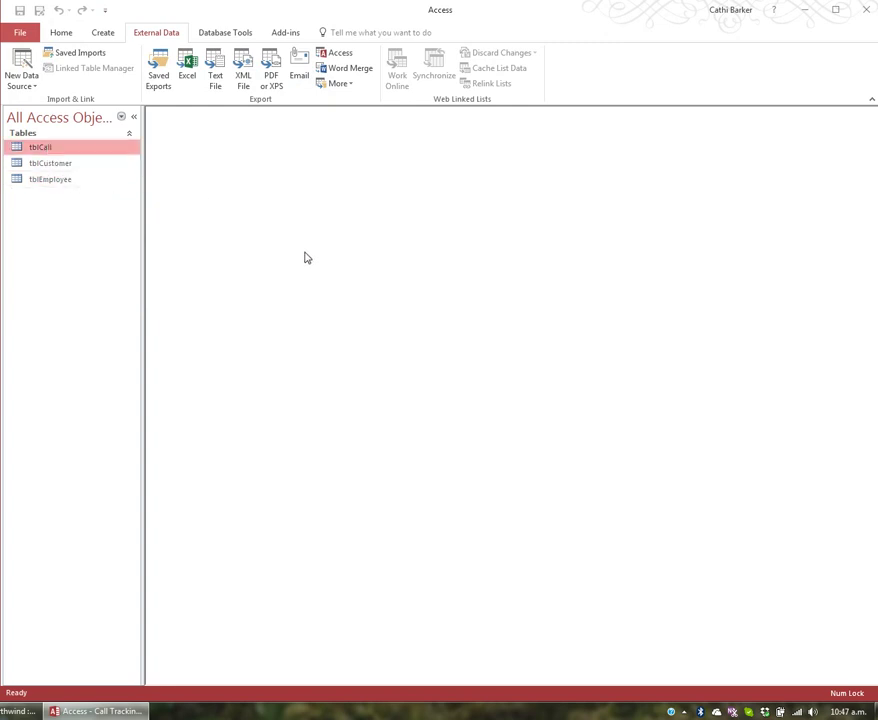
click(52, 30)
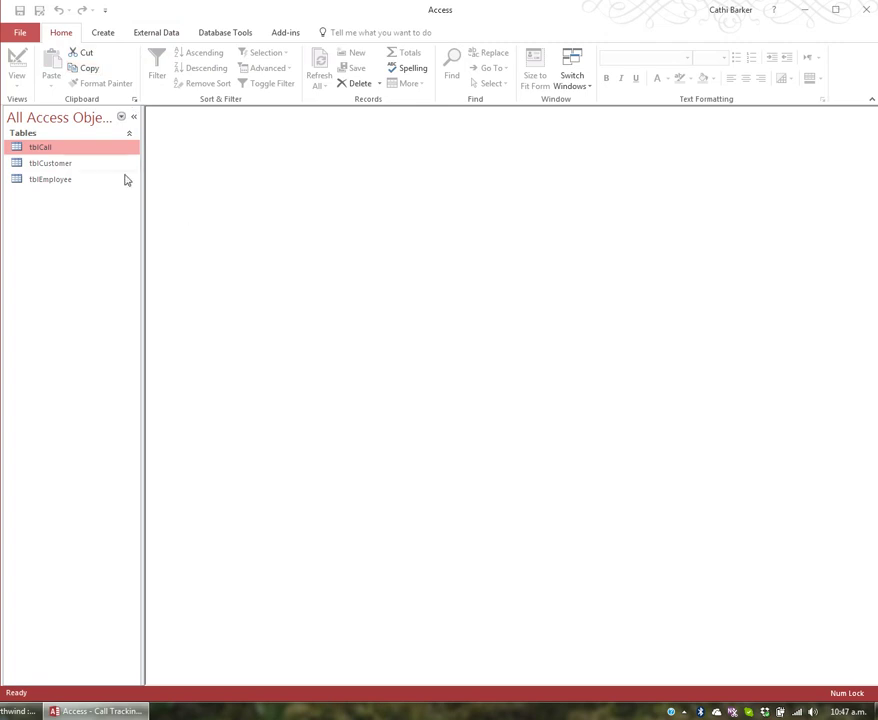
double_click(54, 150)
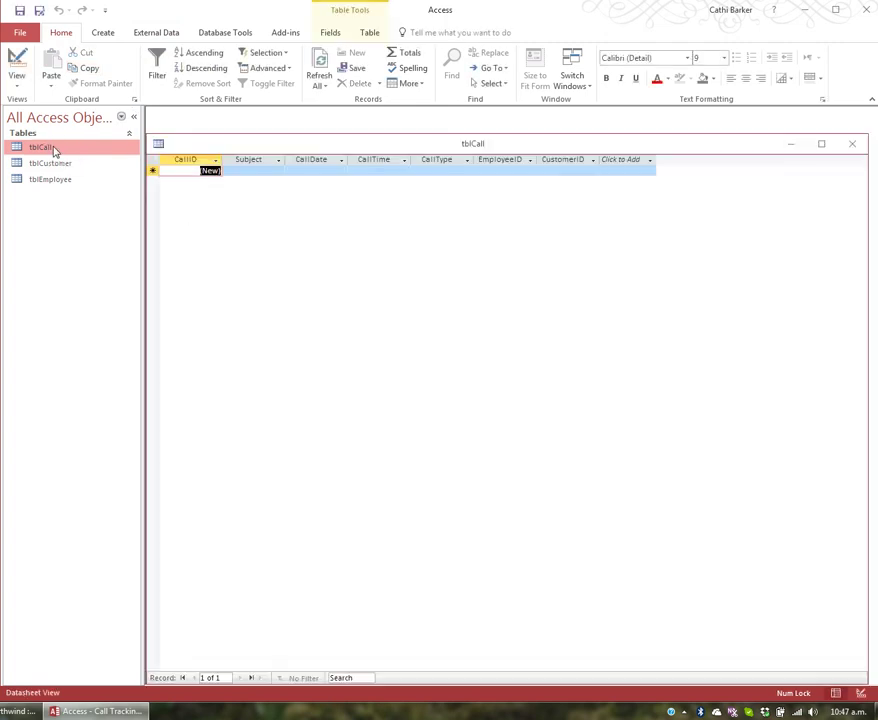
click(515, 171)
click(531, 173)
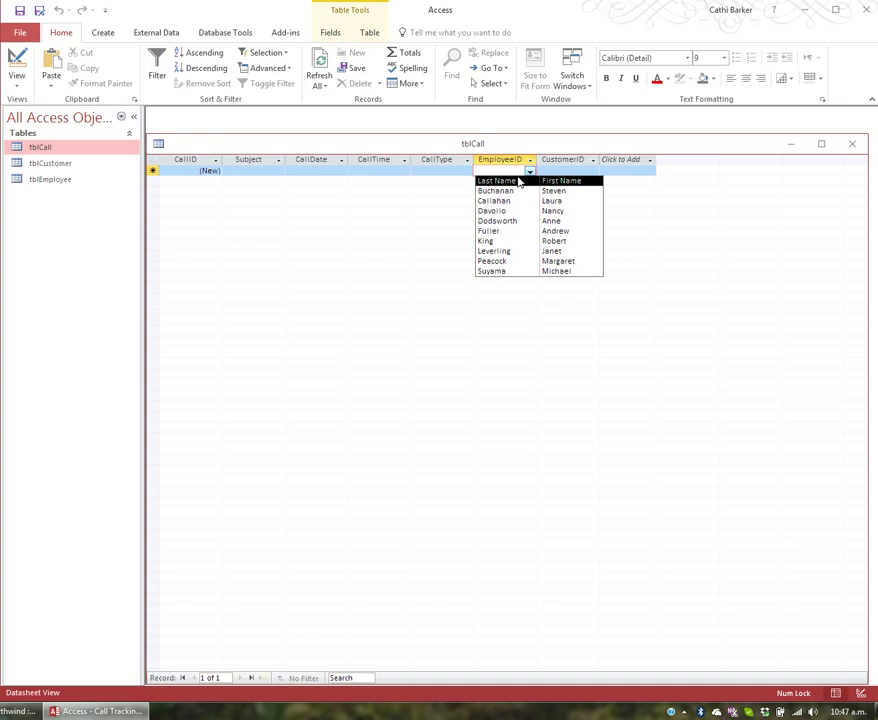
- In tblCall's Design View, start a Lookup Wizard on the CustomerID field that gets its values from tblCustomer
click(527, 171)
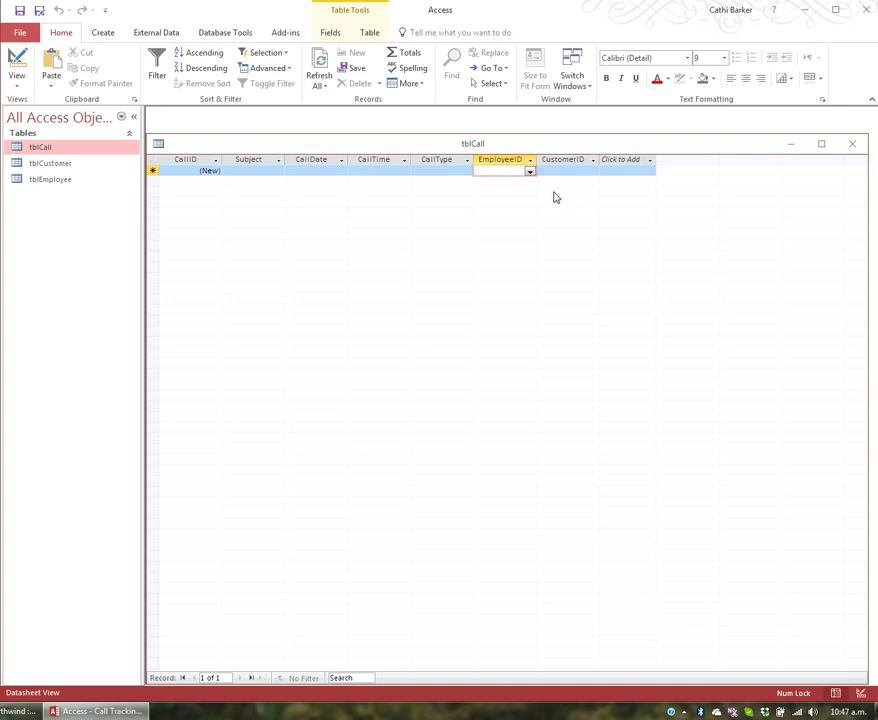
click(16, 64)
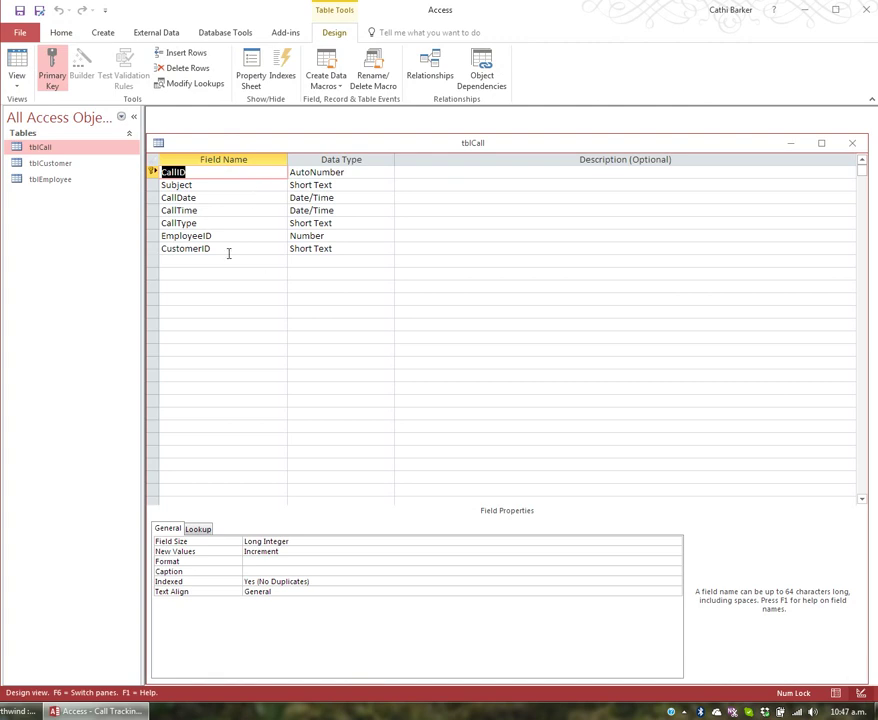
click(217, 249)
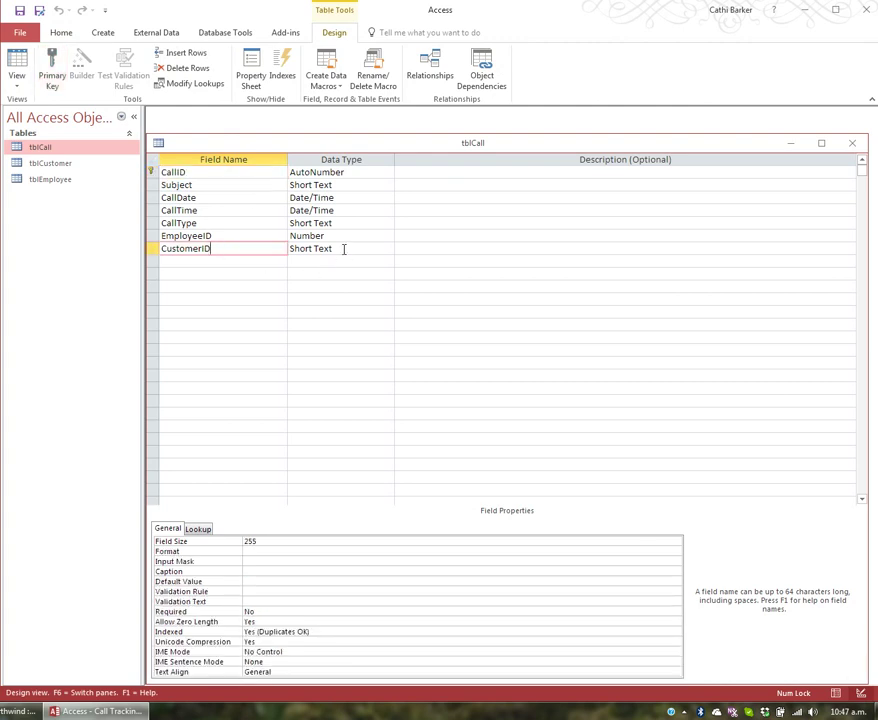
click(343, 248)
click(389, 249)
click(340, 413)
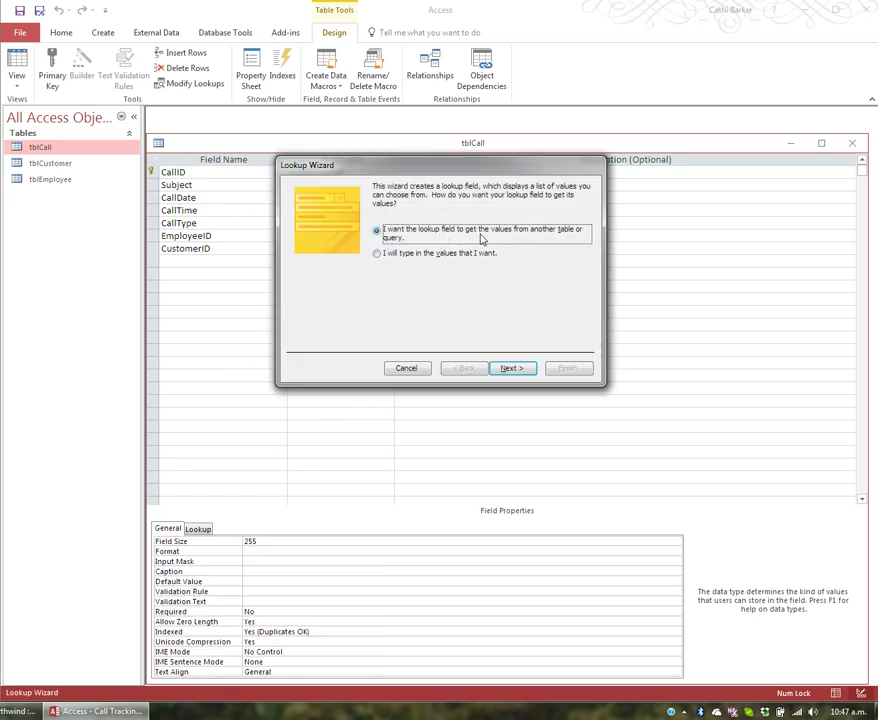
click(518, 368)
click(430, 222)
click(529, 369)
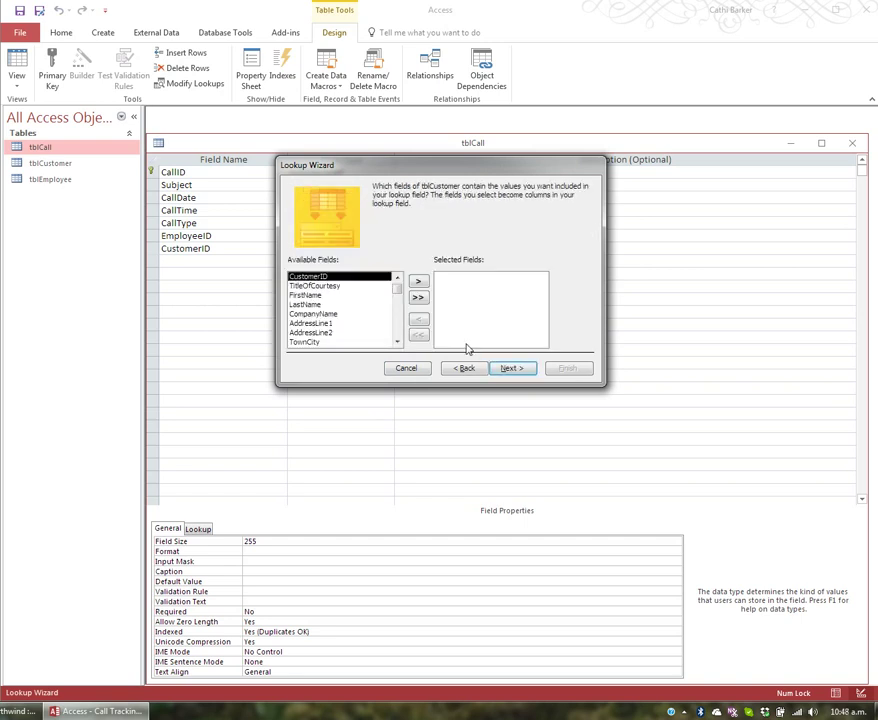
- Include CustomerID, LastName and FirstName, in that order, as the lookup columns
click(418, 281)
click(360, 296)
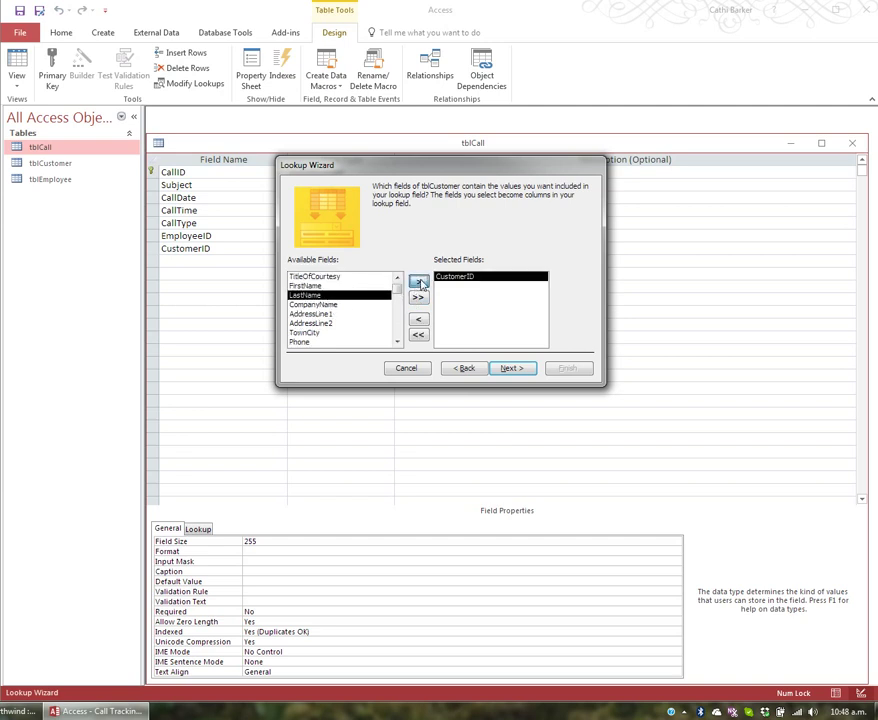
click(418, 281)
click(400, 286)
click(418, 281)
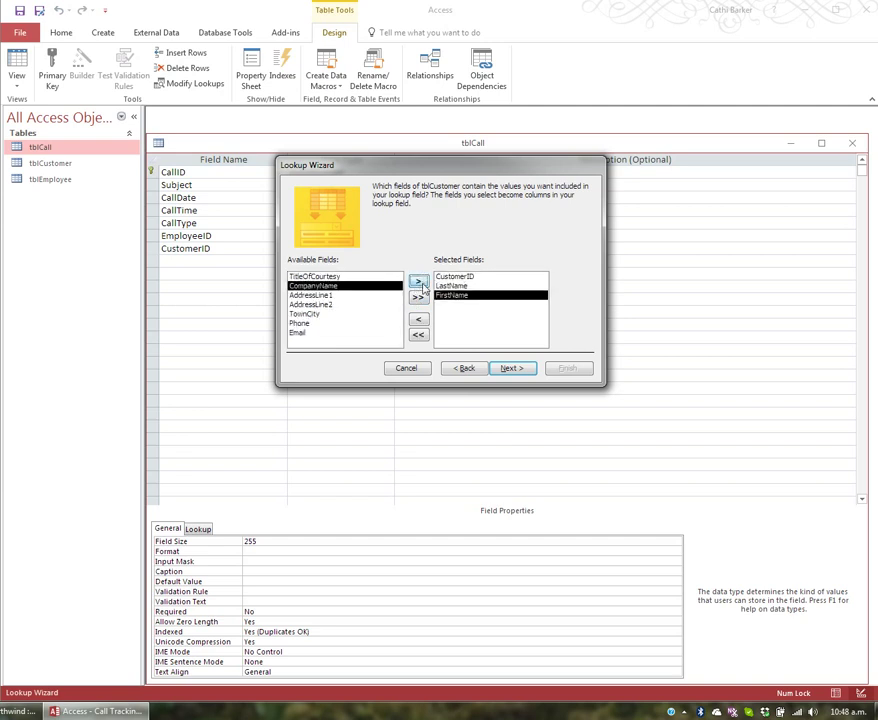
click(513, 369)
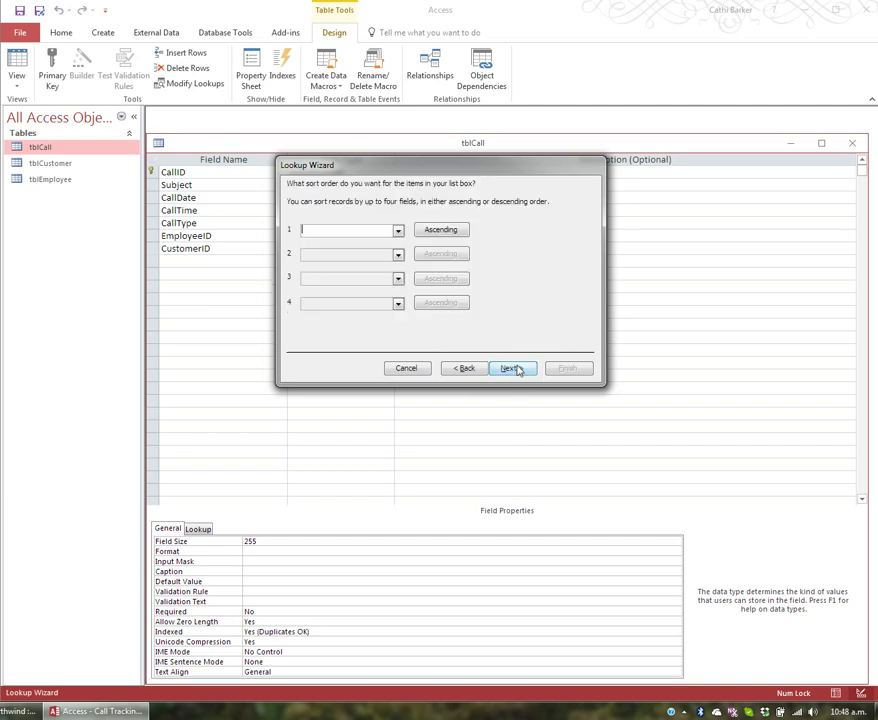
- Sort the lookup list in ascending order by LastName and then by FirstName
click(398, 230)
click(372, 262)
click(398, 254)
click(359, 294)
click(512, 369)
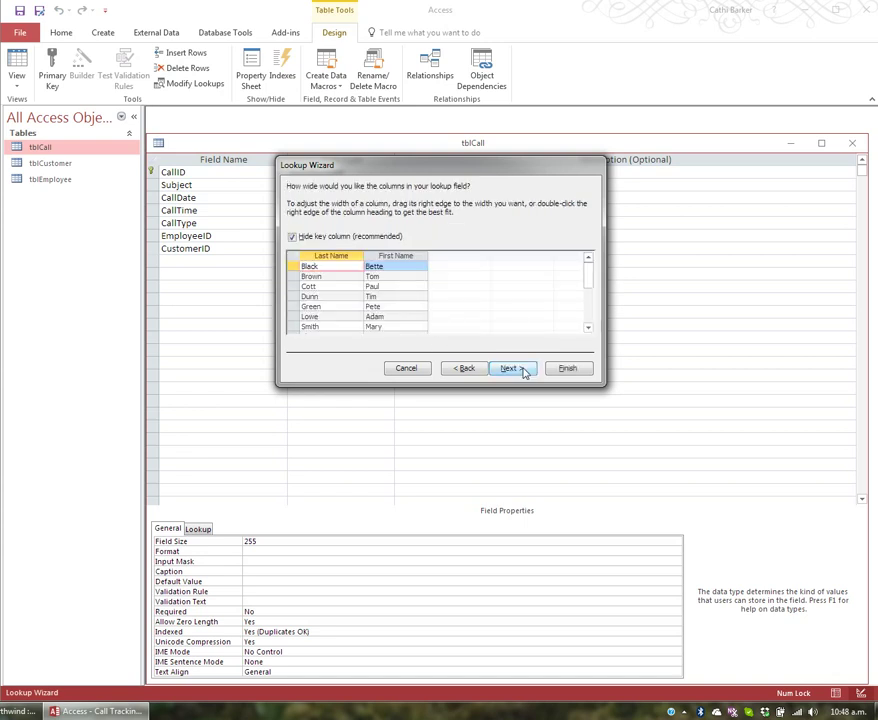
- Keep the key column hidden, finish the lookup with the CustomerID label, and save the table to create the relationship
click(305, 239)
click(293, 238)
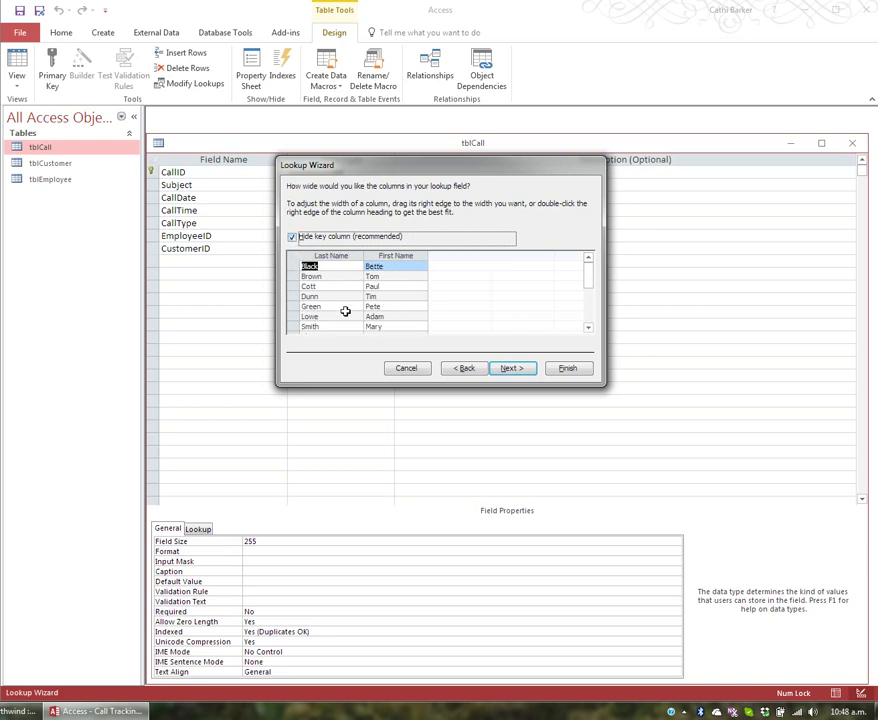
click(519, 368)
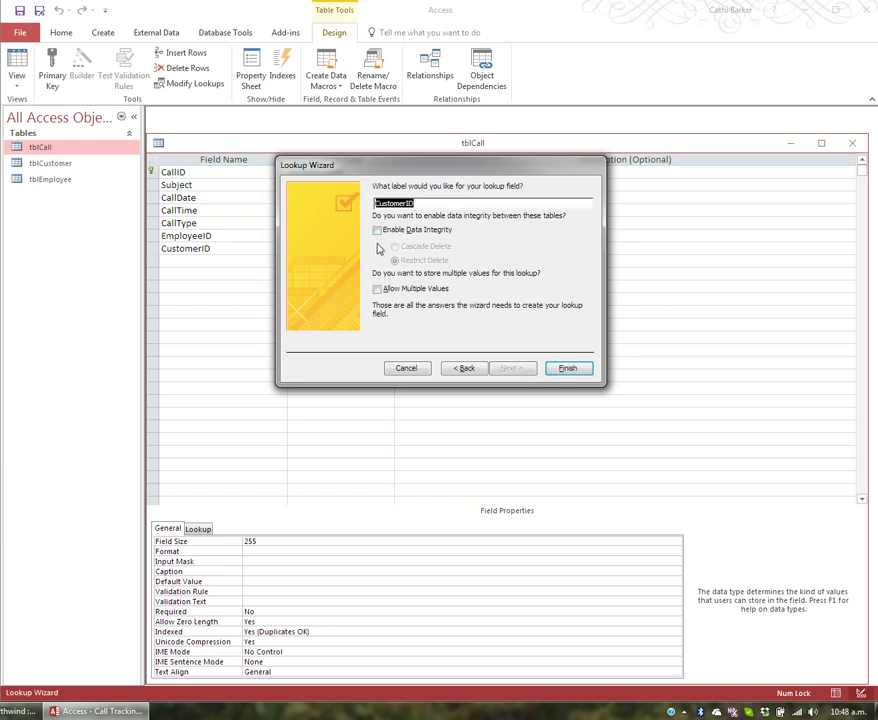
click(569, 369)
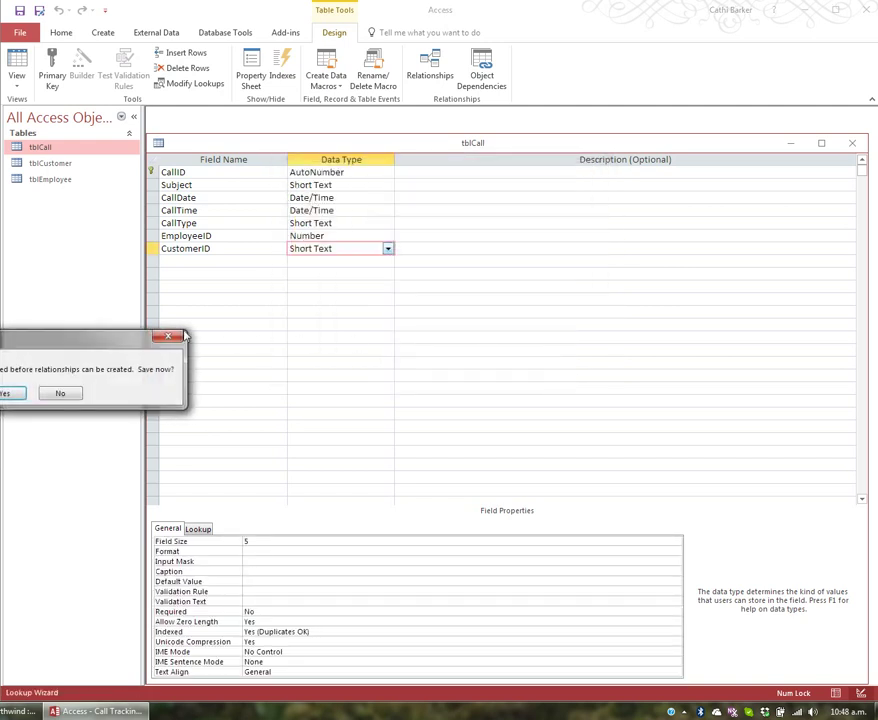
drag(170, 335, 494, 337)
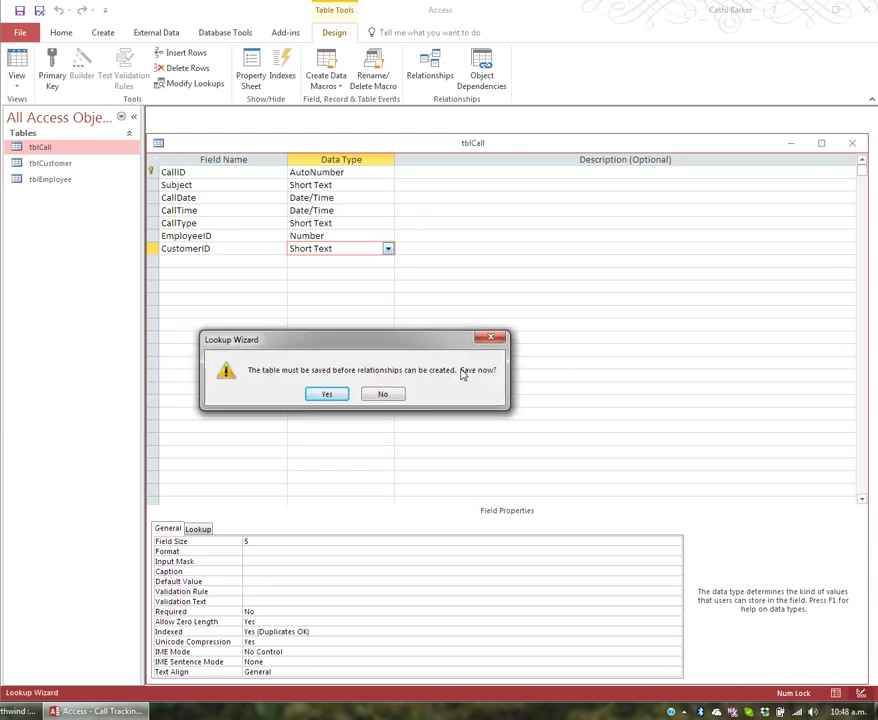
click(329, 394)
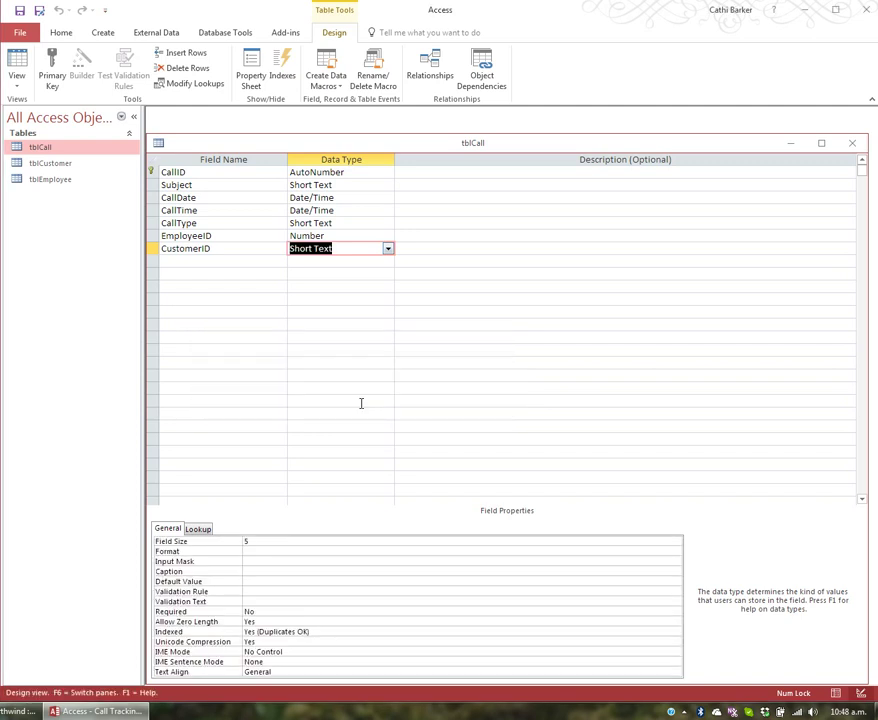
- Check the EmployeeID and CustomerID lookup lists in tblCall's Datasheet View
click(20, 64)
click(526, 171)
click(528, 172)
click(528, 172)
click(554, 171)
click(592, 172)
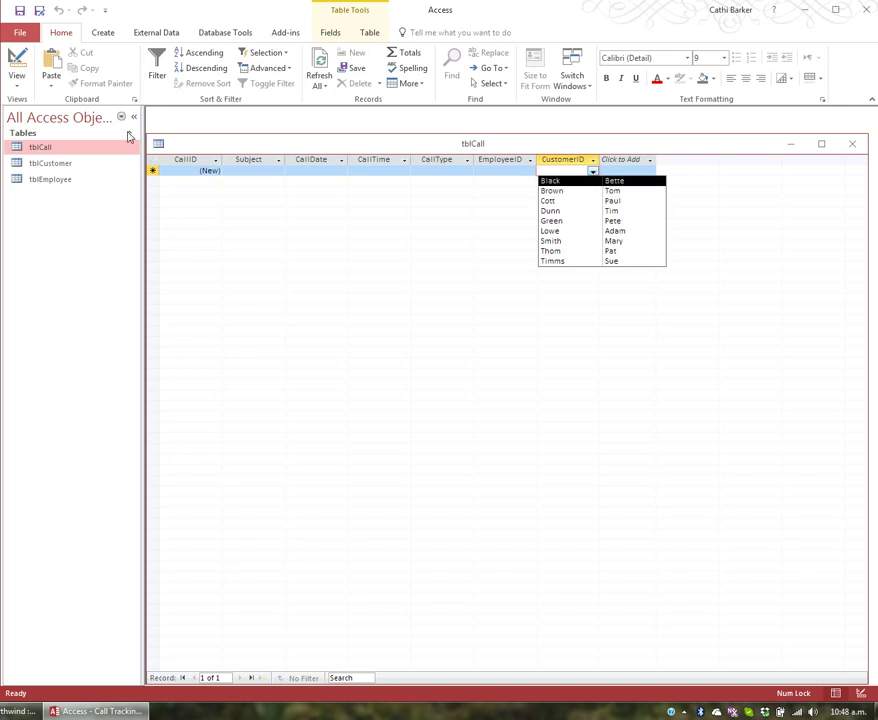
- Set Column Heads to Yes in the CustomerID field's lookup properties and save tblCall while returning to Datasheet View
click(15, 55)
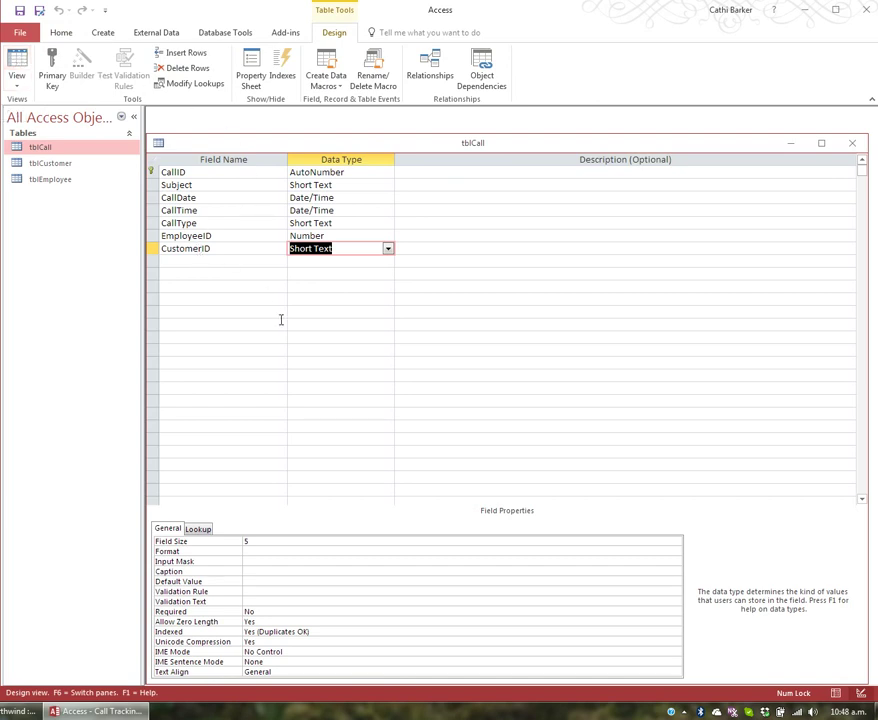
click(199, 529)
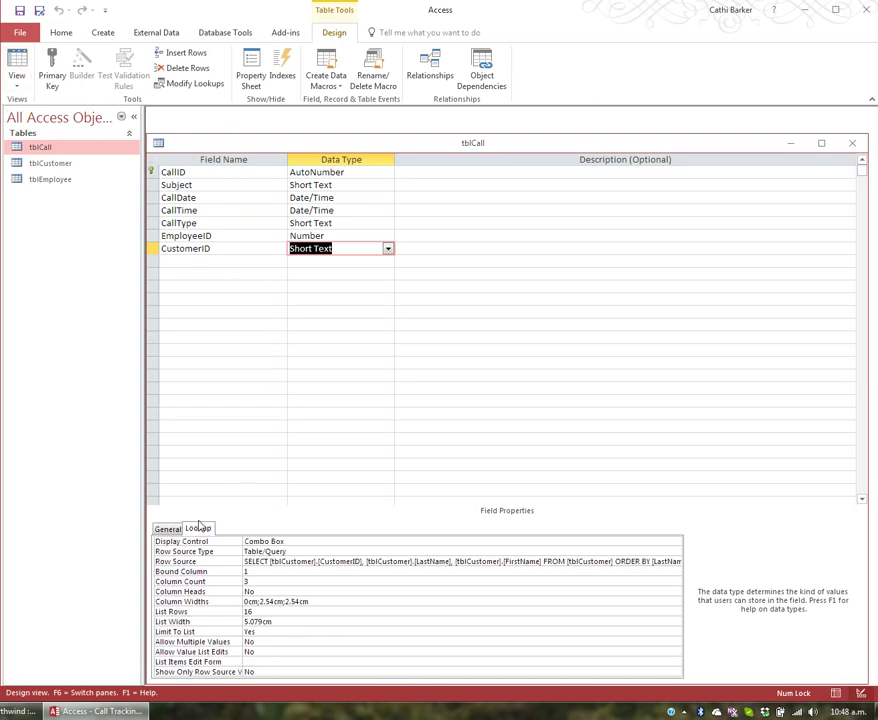
click(198, 594)
double_click(198, 594)
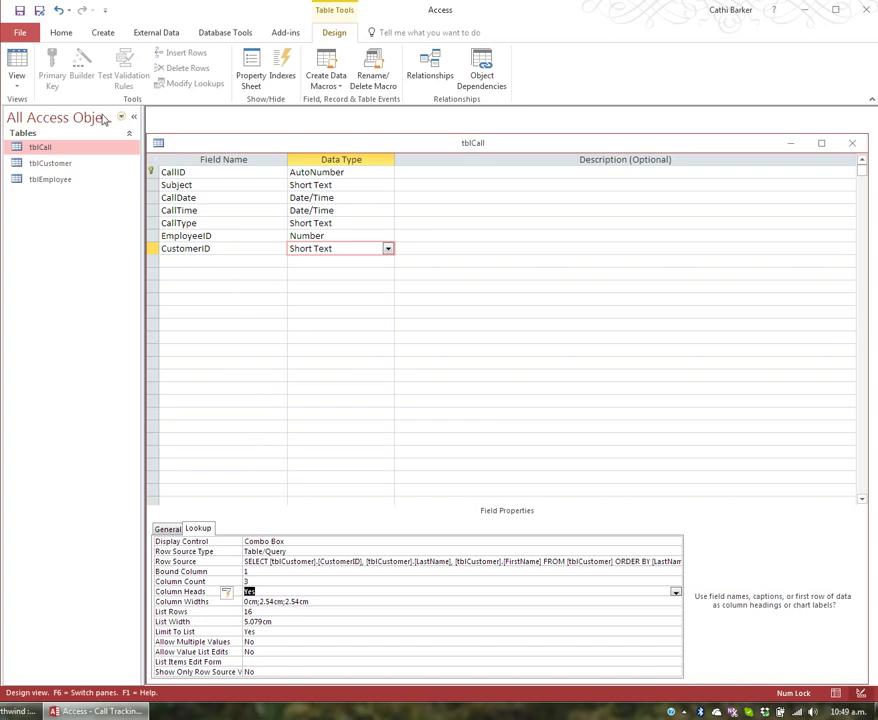
click(15, 62)
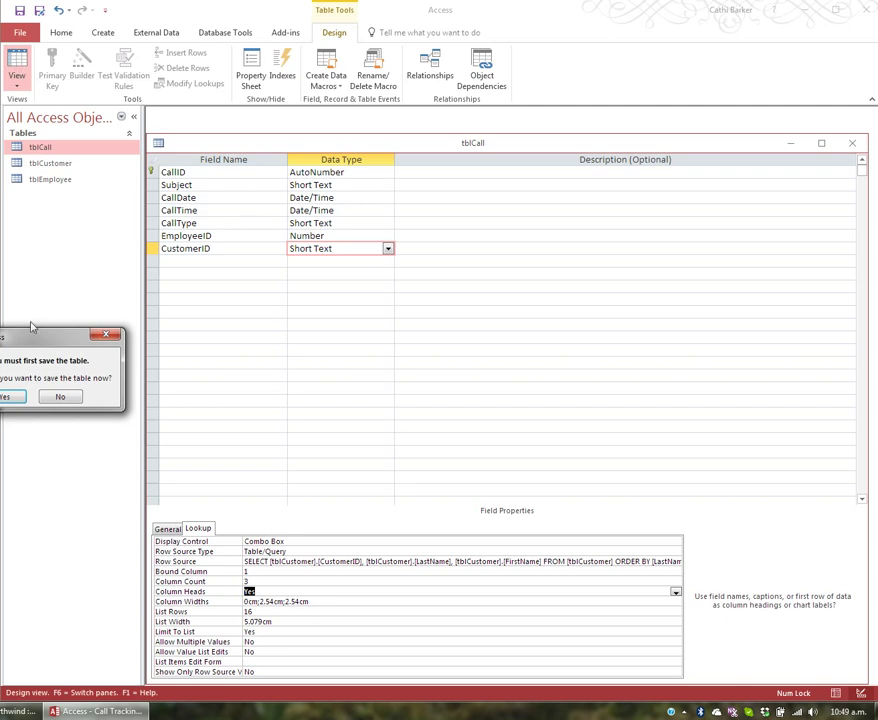
click(284, 372)
- Check the lookup lists of the CustomerID, EmployeeID, CallType and Subject fields in the new record row
click(566, 172)
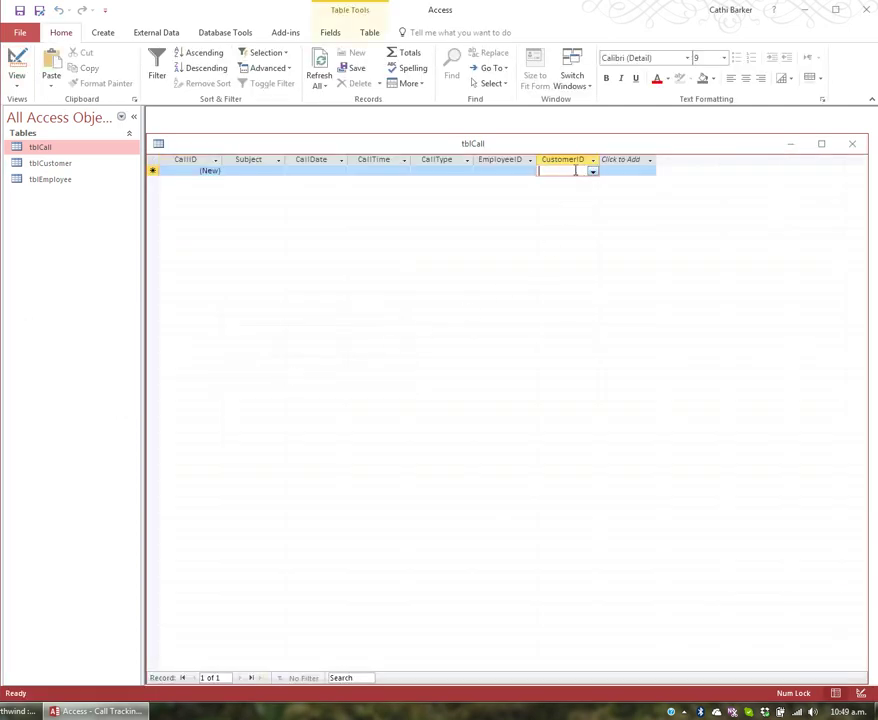
click(593, 172)
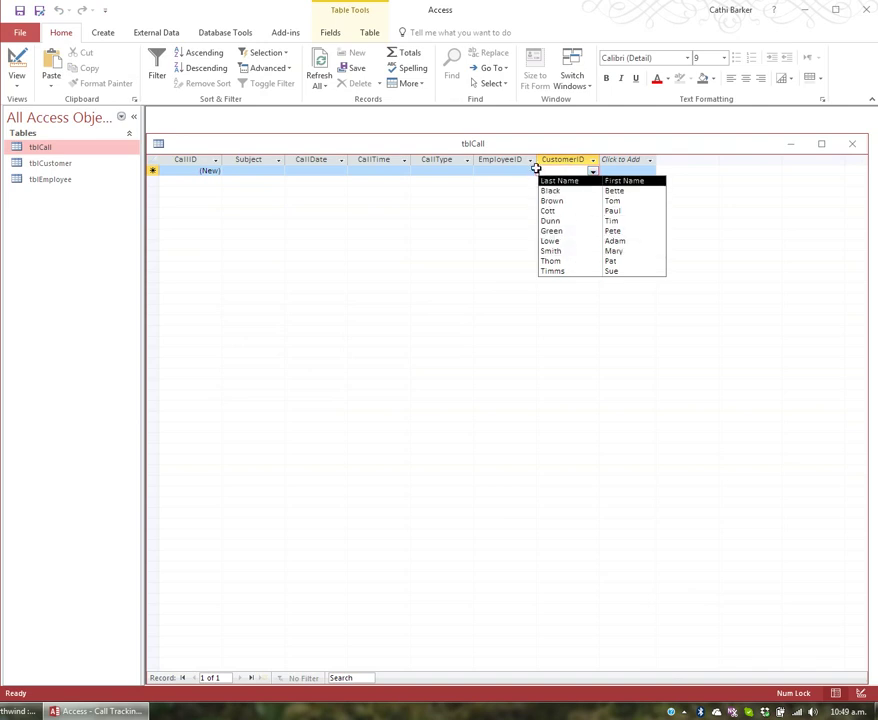
click(527, 172)
click(530, 173)
click(530, 173)
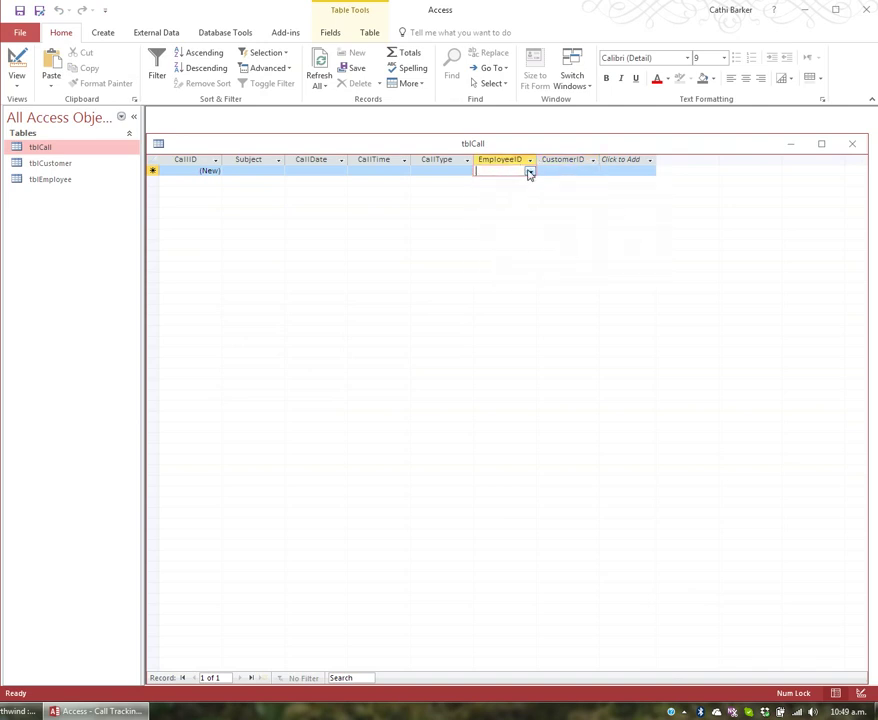
click(445, 170)
click(466, 172)
click(466, 172)
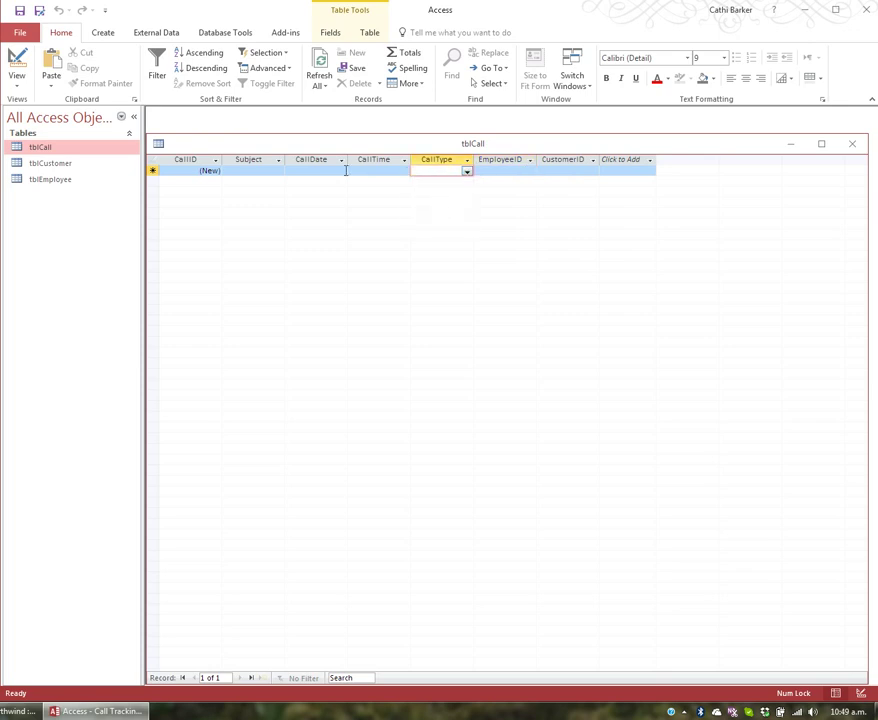
click(270, 171)
click(279, 172)
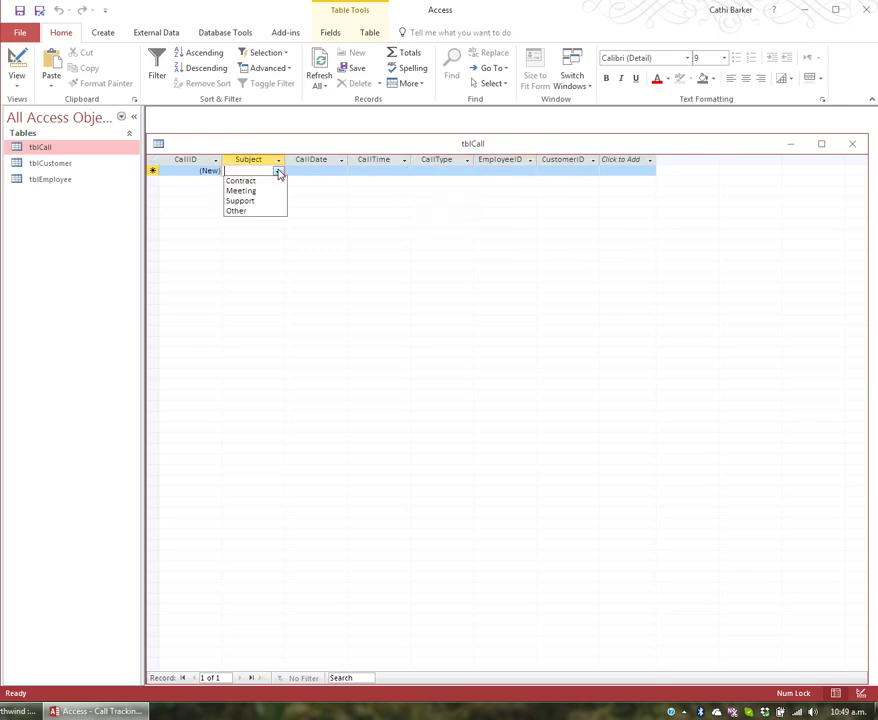
click(279, 172)
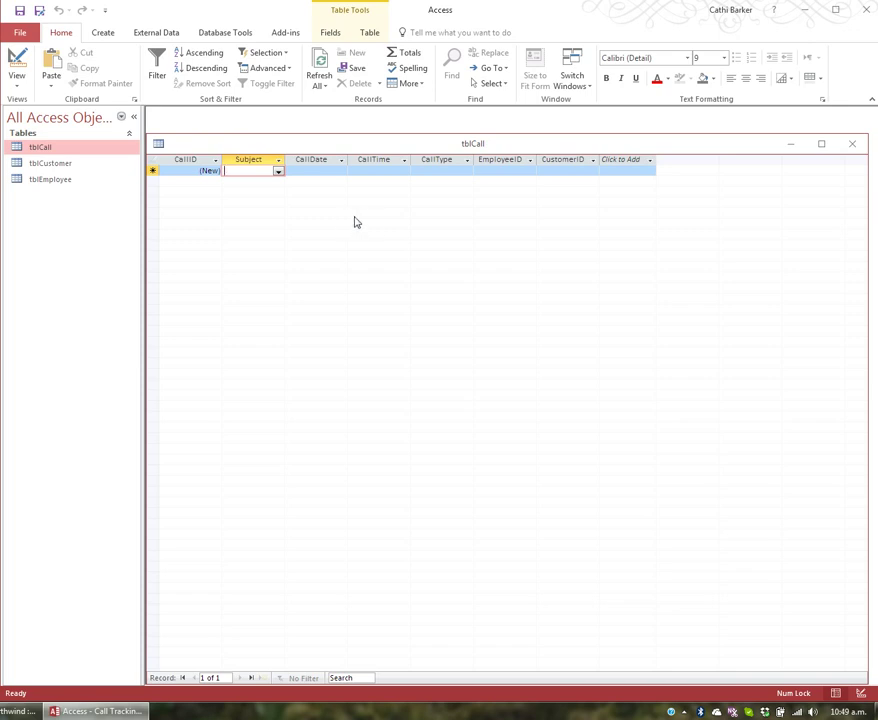
- Begin the first call record with Subject Meeting, CallDate 1/9 and CallTime 9 a.m
text(m)
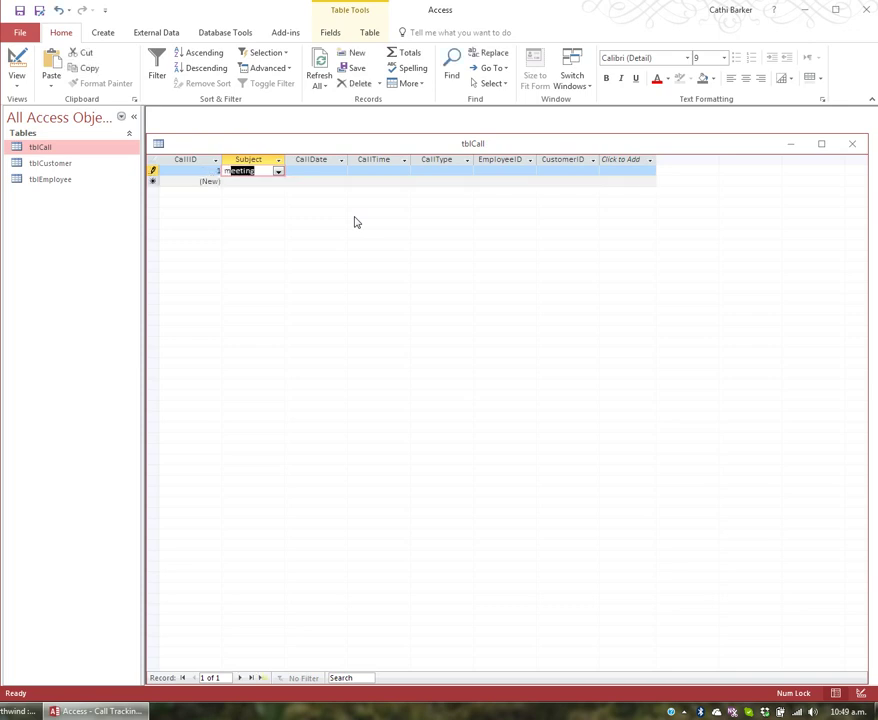
text(ee)
key(Tab)
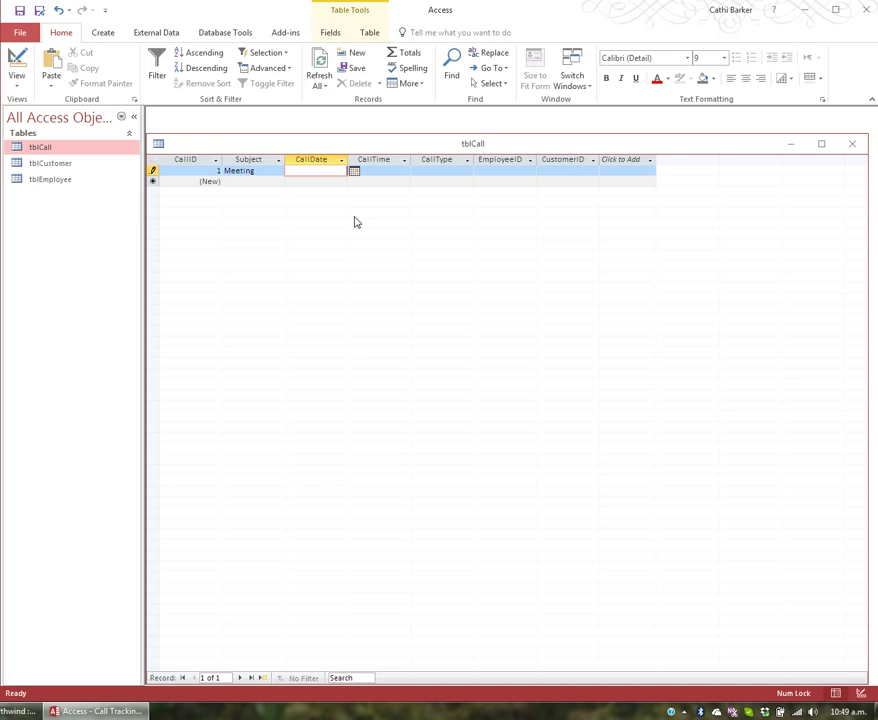
text(1/9)
key(Tab)
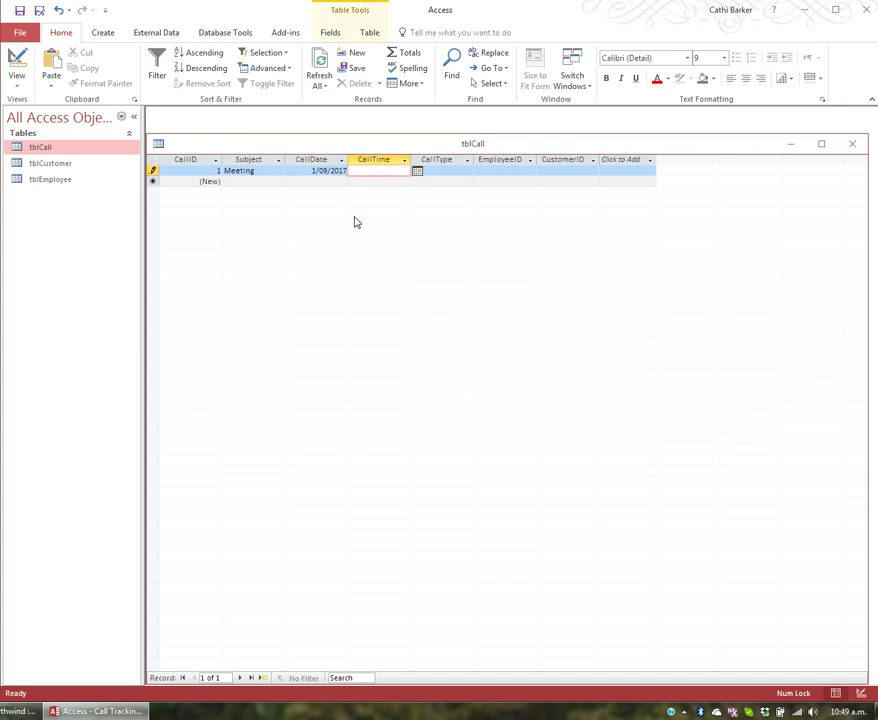
text(9a)
key(Tab)
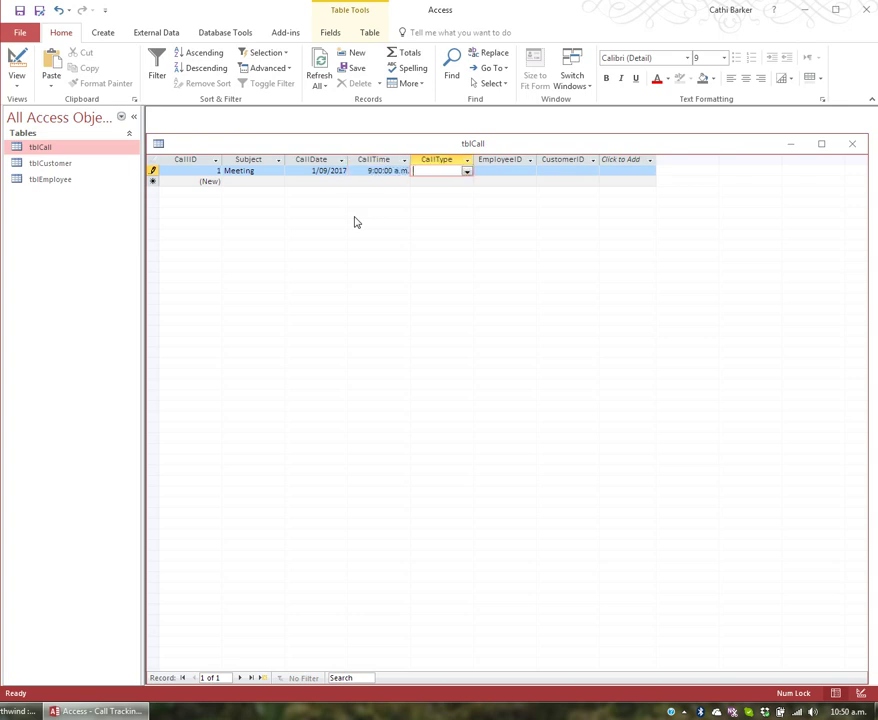
- Complete the record with CallType Email and the employee's and customer's last names, moving on to the next new record
text(email)
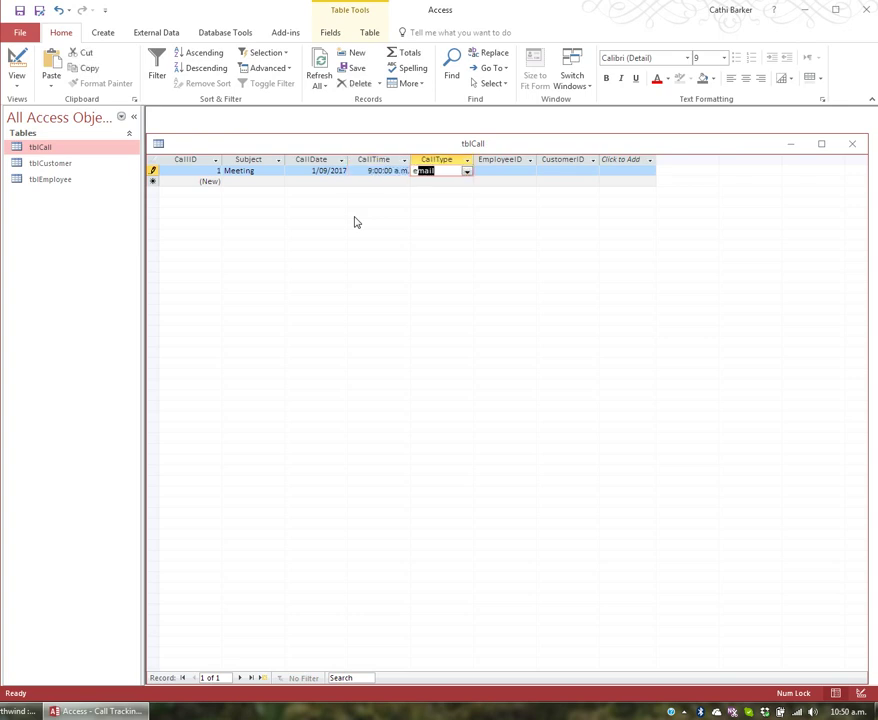
key(Tab)
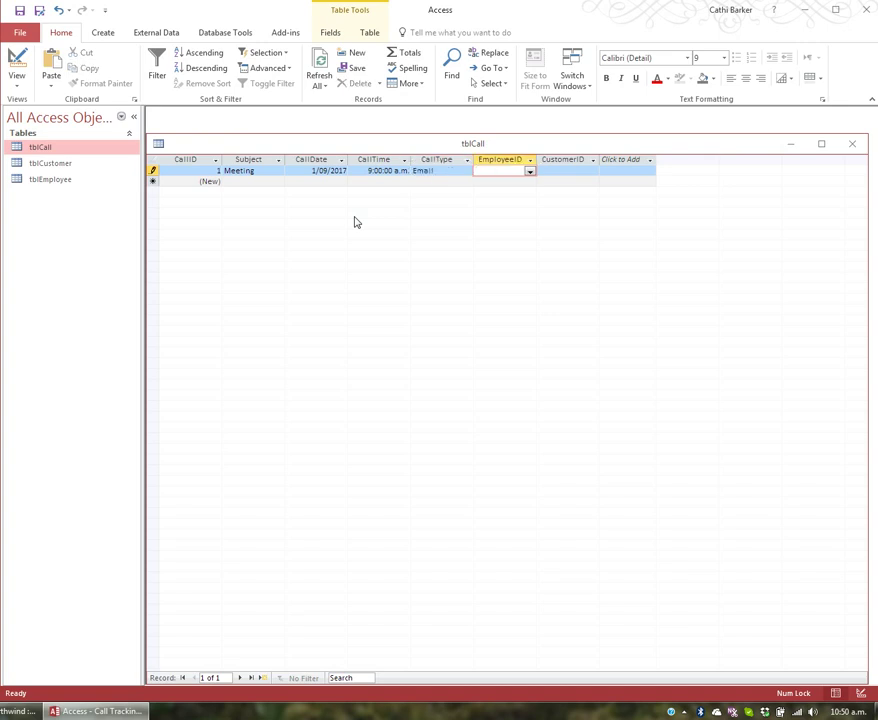
text(davolio)
key(Tab)
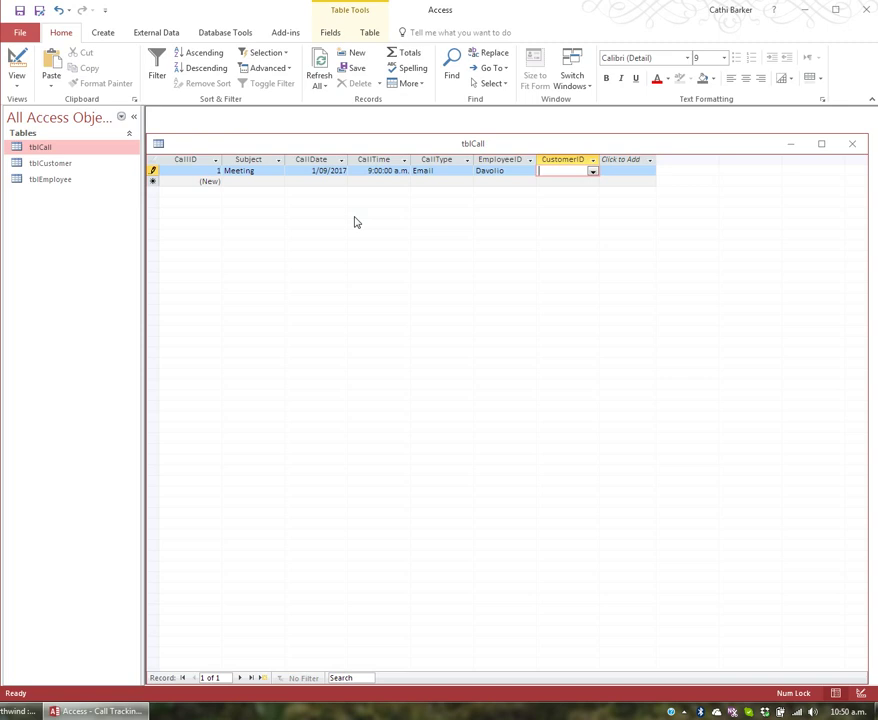
text(b)
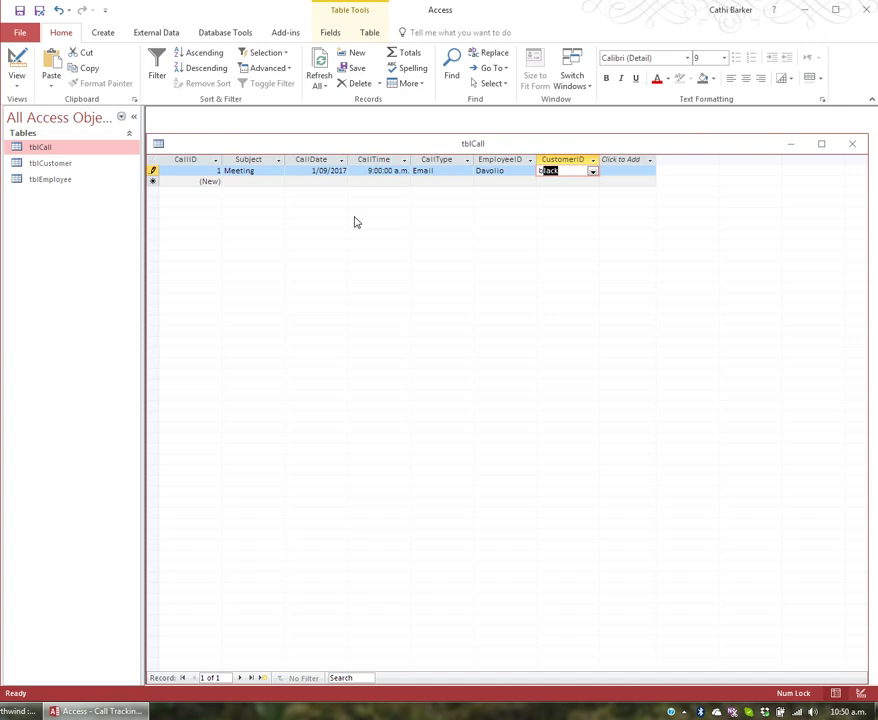
text(rown)
key(Tab)
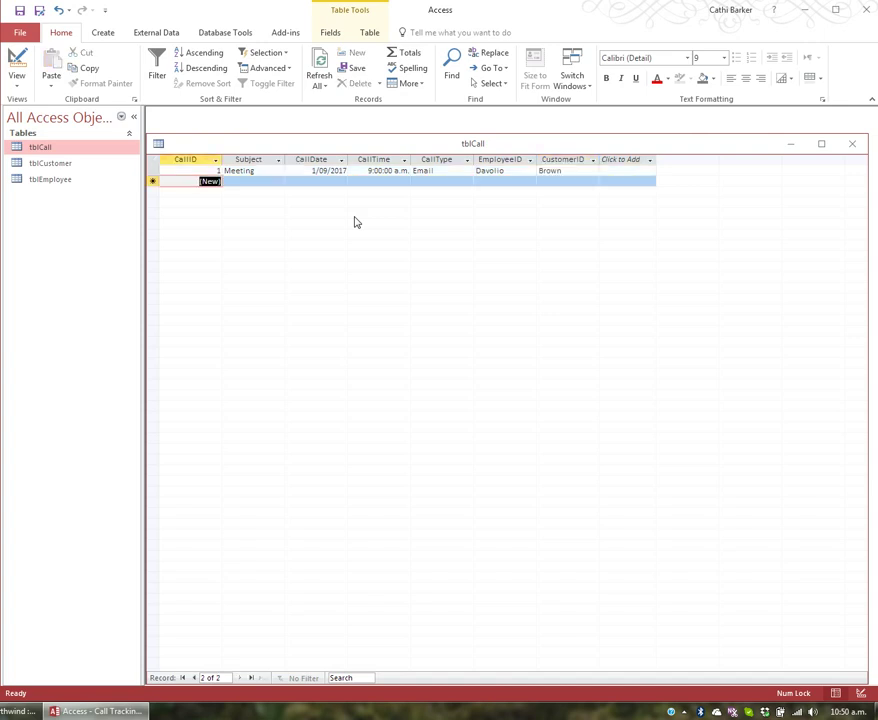
key(Tab)
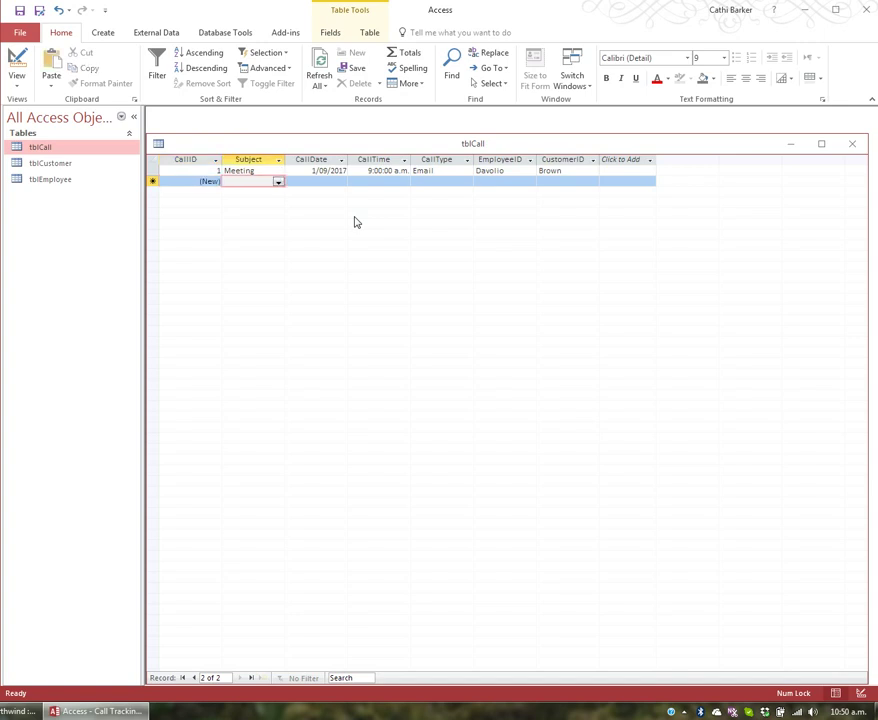
- Begin the second call record with Subject Contract, CallDate 11/11/2017 and CallTime 10 a.m
text(Contract)
key(Tab)
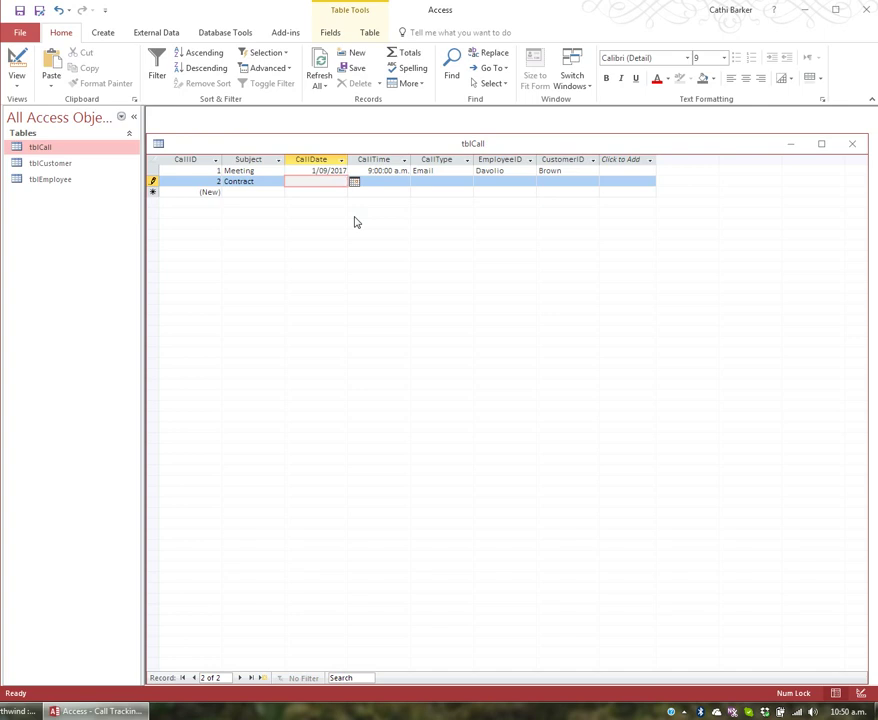
text(11/11/2017)
key(Tab)
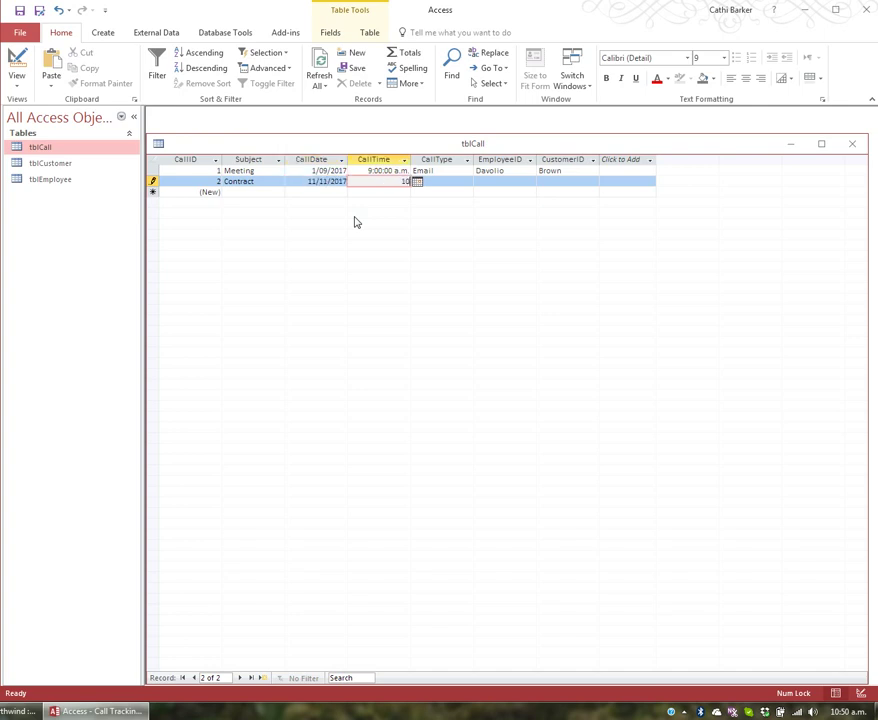
text(10a)
key(Tab)
- Complete the second call record with CallType Phone and the employee's and customer's last names, moving on to a new record
text(p)
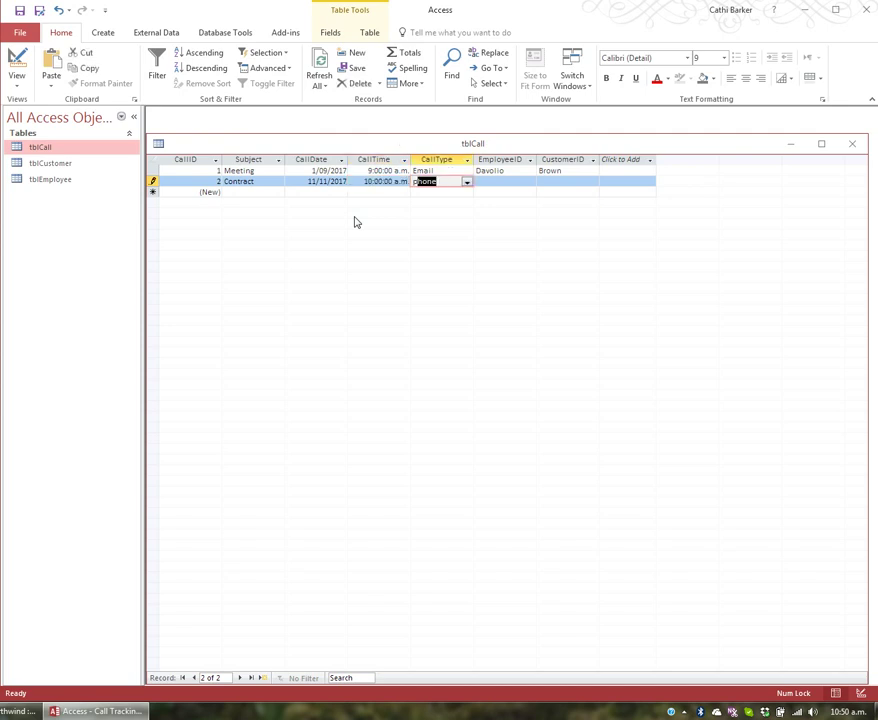
key(Tab)
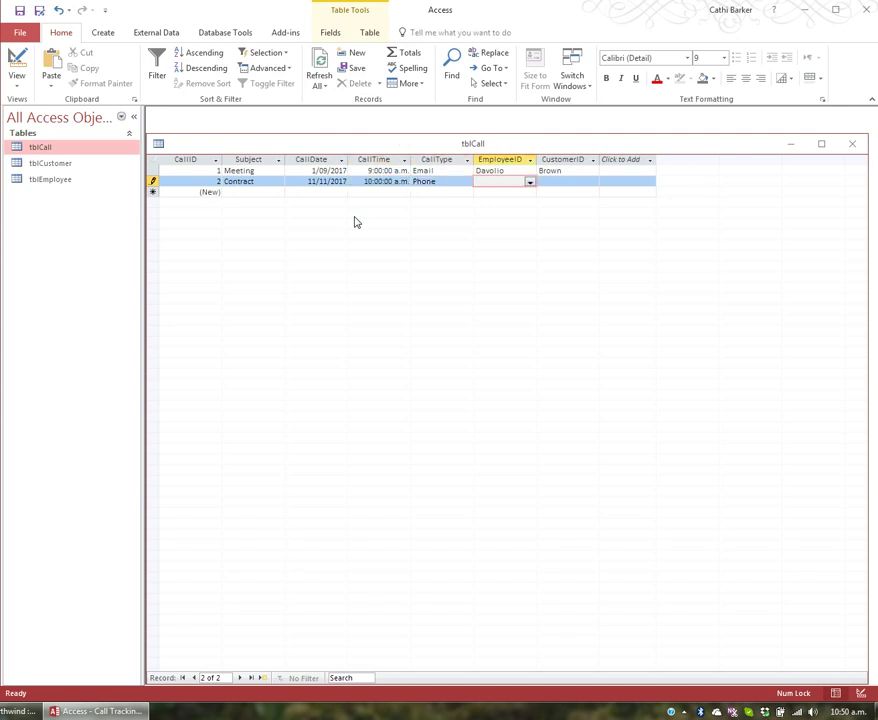
text(ling)
key(Tab)
text(d)
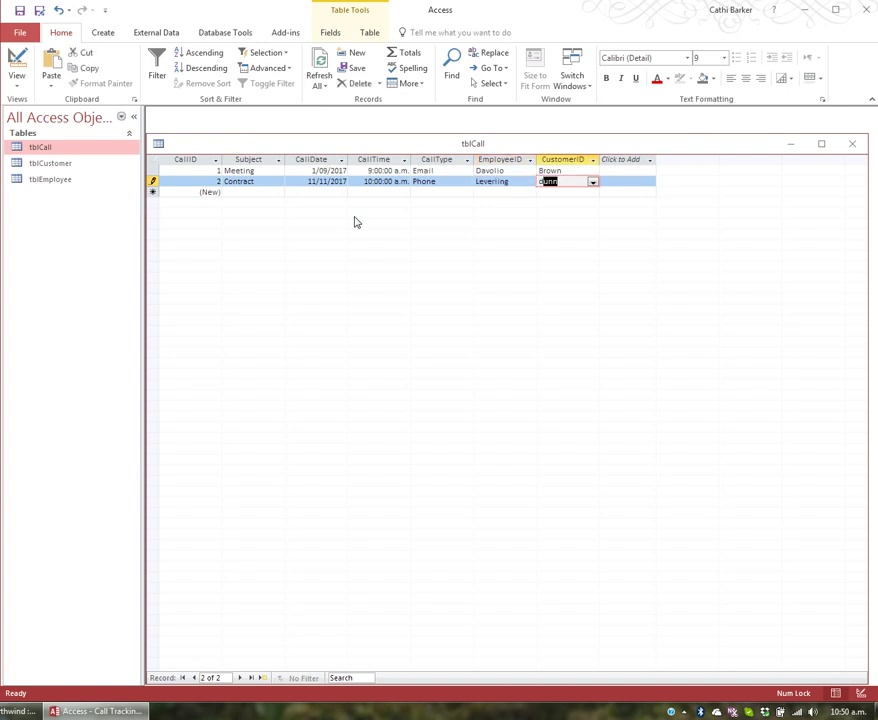
key(Tab)
key(Tab)
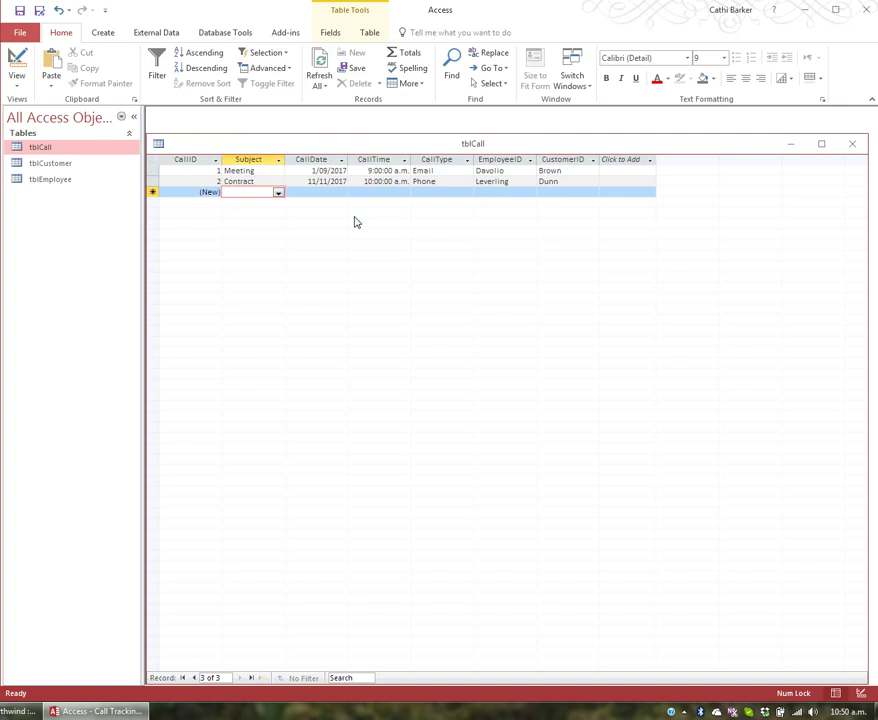
- Begin the third call record with Subject Support, CallDate 1/12/2017 and CallTime 9:00 a.m
text(s)
key(Tab)
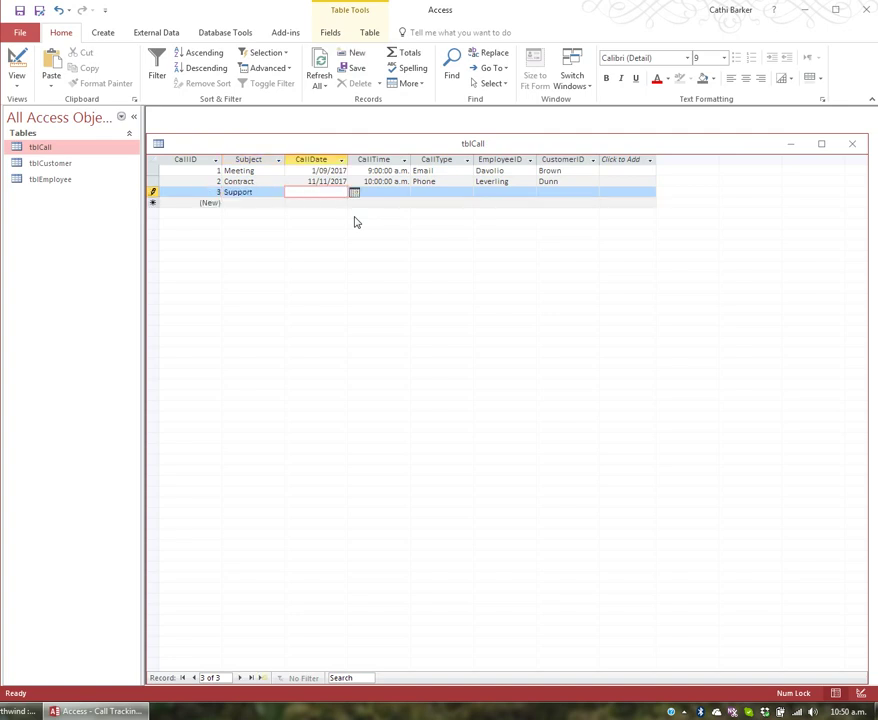
text(1/12/2017)
key(Tab)
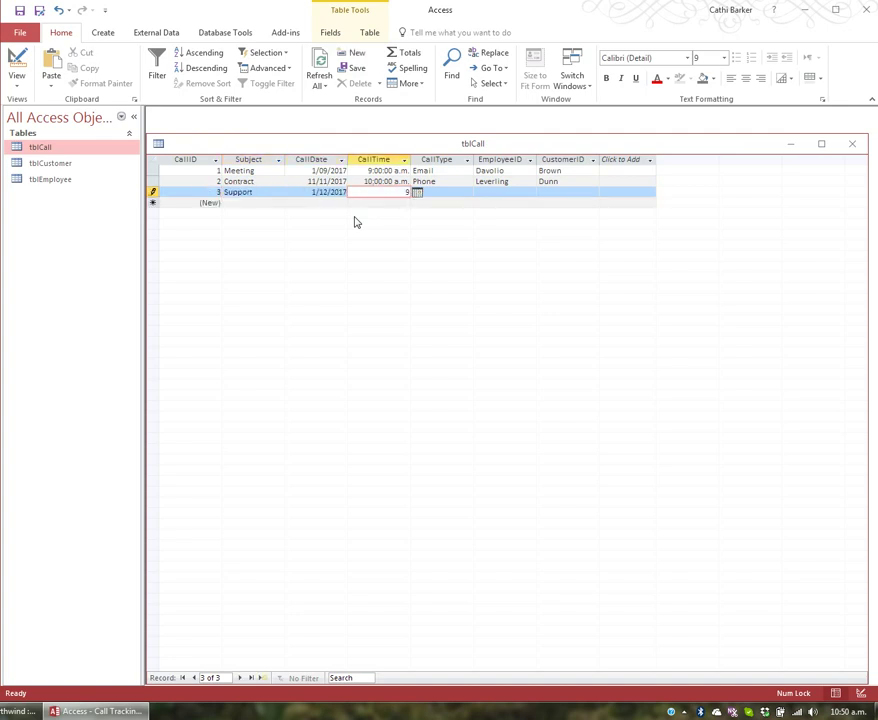
text(9:00)
key(Tab)
- Complete the third call record with CallType Phone and the employee's and customer's last names, moving on to a new record
text(p)
key(Tab)
text(f)
key(Tab)
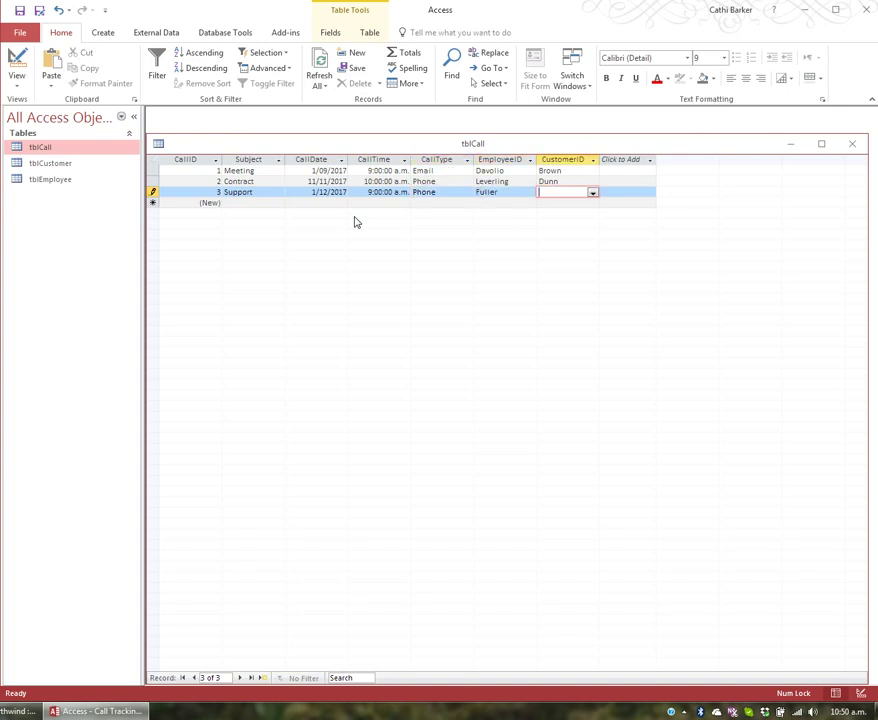
text(l)
key(Tab)
key(Tab)
- Begin the fourth call record with Subject Meeting and CallDate 1/9
text(m)
key(Tab)
text(1/9)
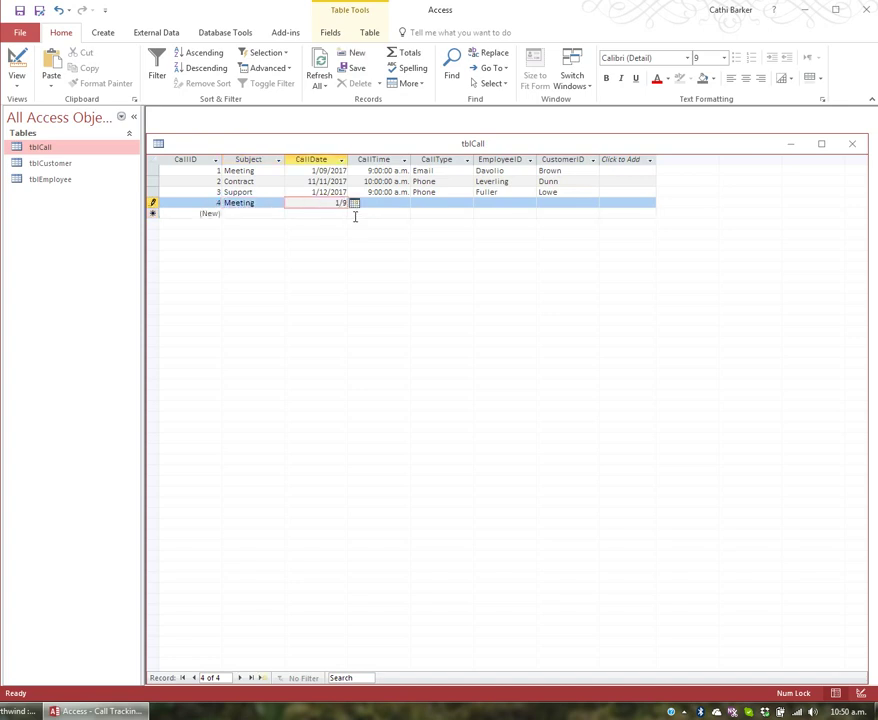